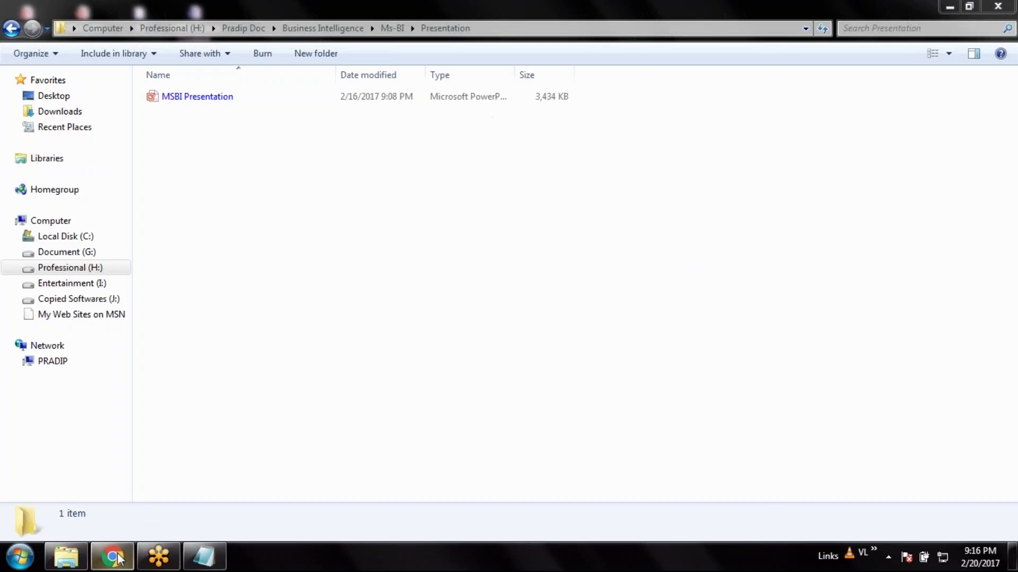
Switch to Chrome and load public.tableau.com in a new browser tab.
{"action": "mouse_move", "coordinate": [119, 558]}
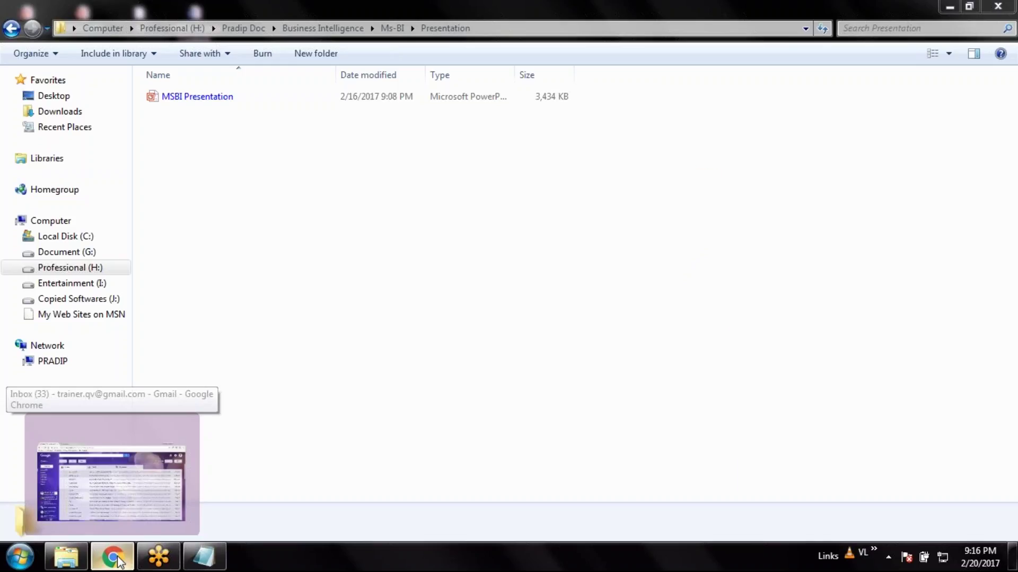
{"action": "left_click", "coordinate": [117, 561]}
{"action": "key", "text": "ctrl+t"}
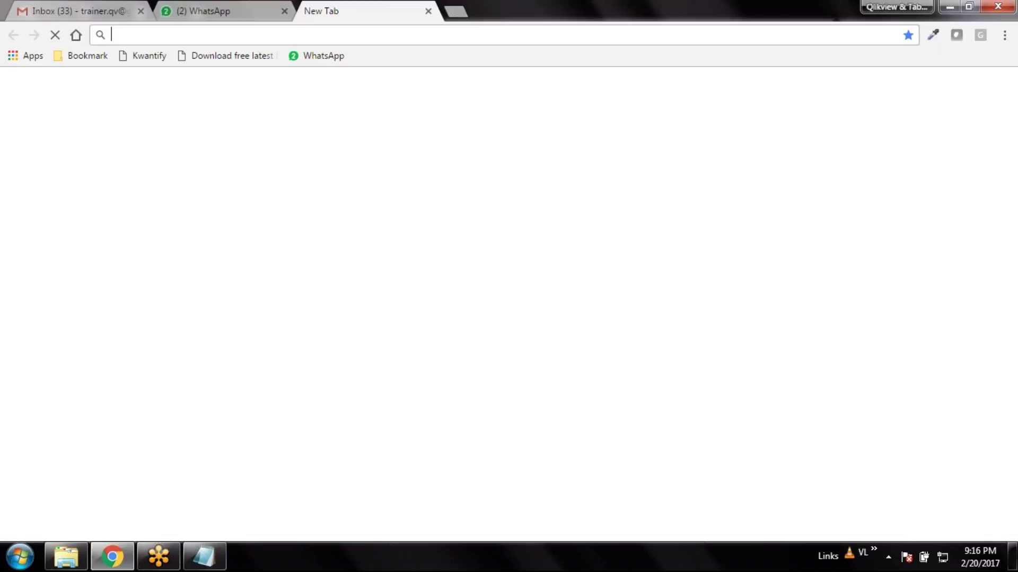
{"action": "type", "text": "public.tableau.com"}
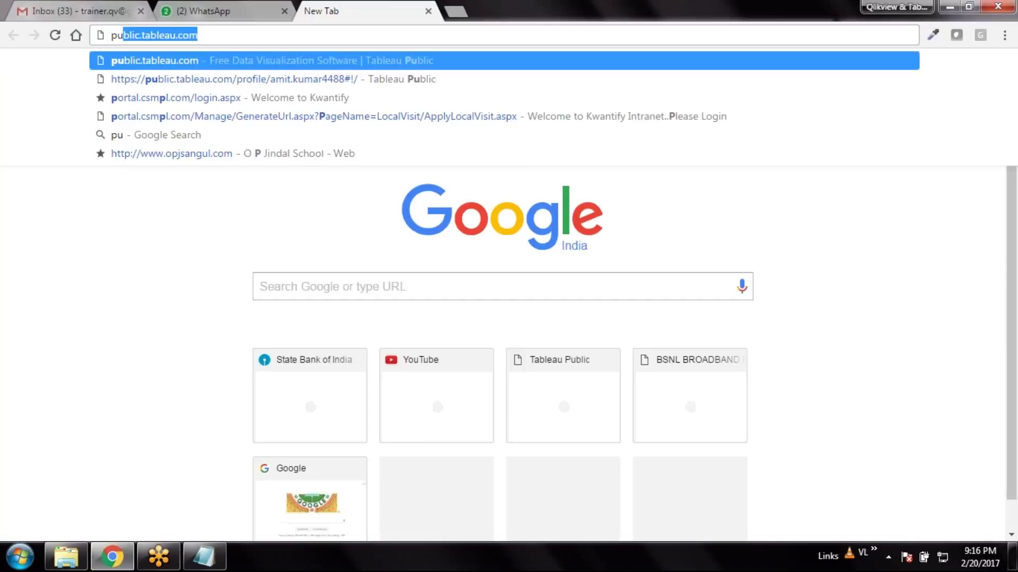
{"action": "key", "text": "Return"}
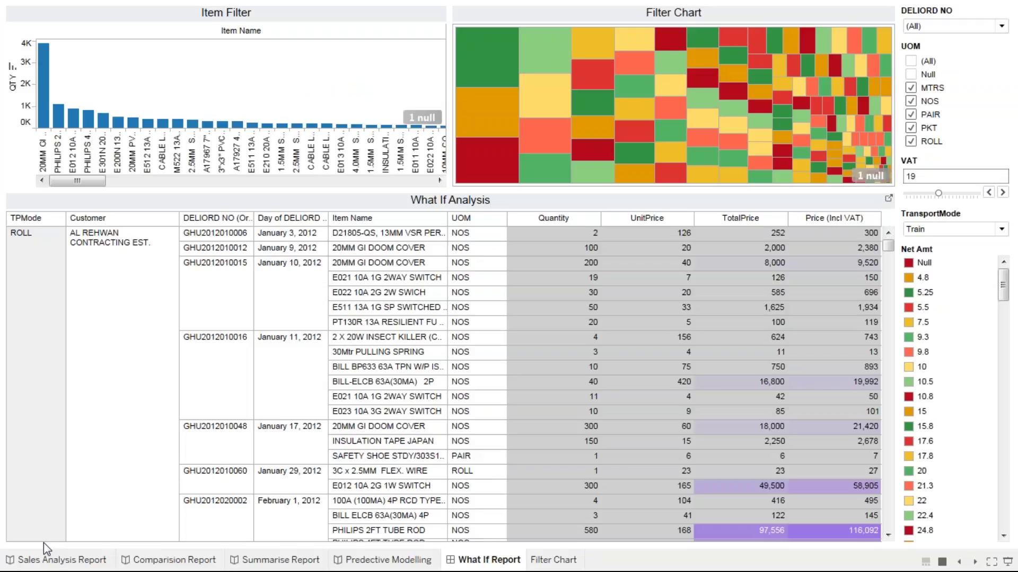
Show the Sales Analysis Report and examine its Monthly Sales and Monthly Stock charts through December 2012.
{"action": "left_click", "coordinate": [47, 557]}
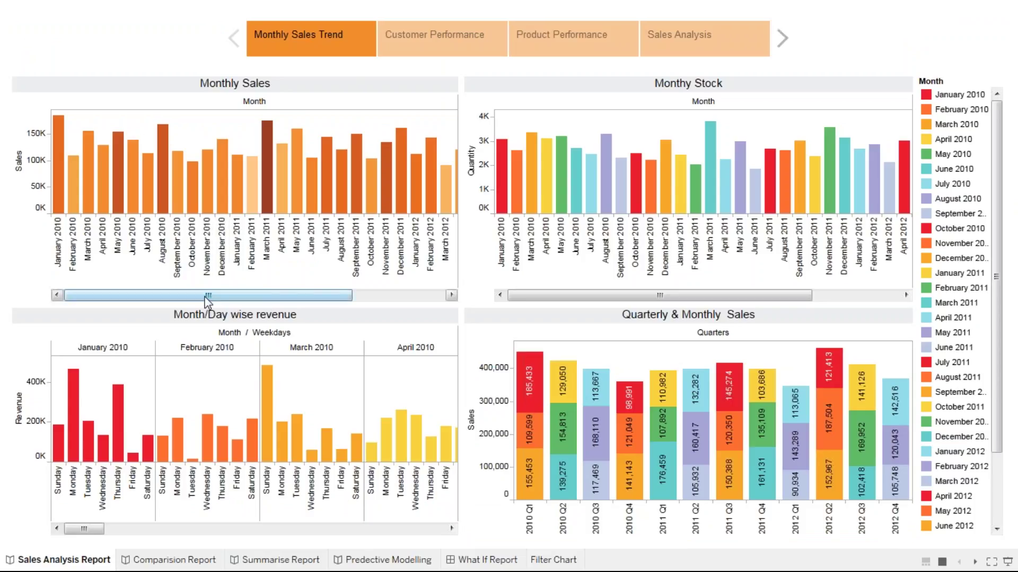
{"action": "left_click_drag", "start_coordinate": [207, 301], "coordinate": [386, 295]}
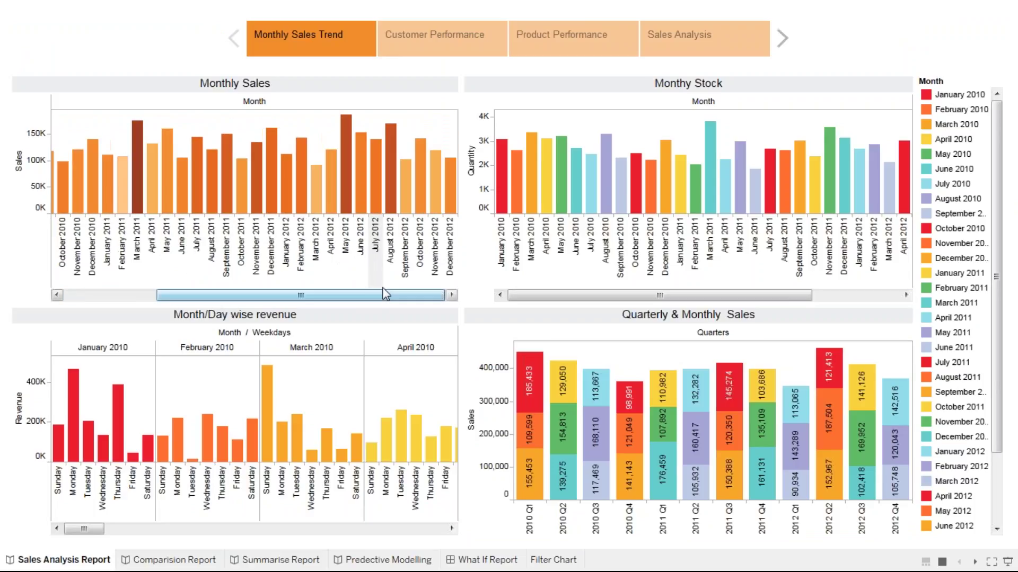
{"action": "left_click_drag", "start_coordinate": [558, 296], "coordinate": [646, 297]}
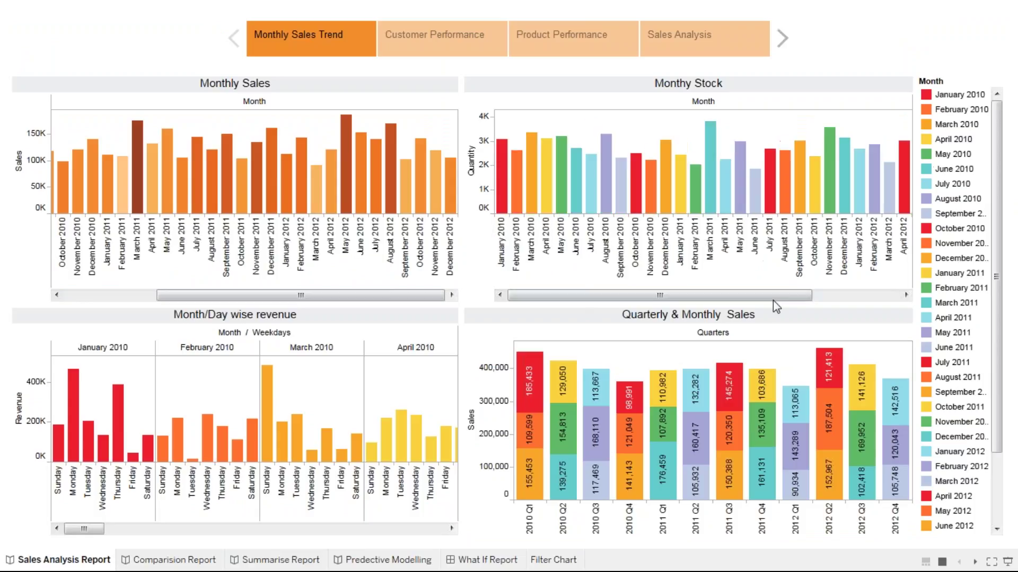
{"action": "mouse_move", "coordinate": [869, 300]}
{"action": "left_mouse_down"}
{"action": "mouse_move", "coordinate": [857, 301]}
{"action": "mouse_move", "coordinate": [869, 301]}
{"action": "left_mouse_up"}
{"action": "mouse_move", "coordinate": [801, 150]}
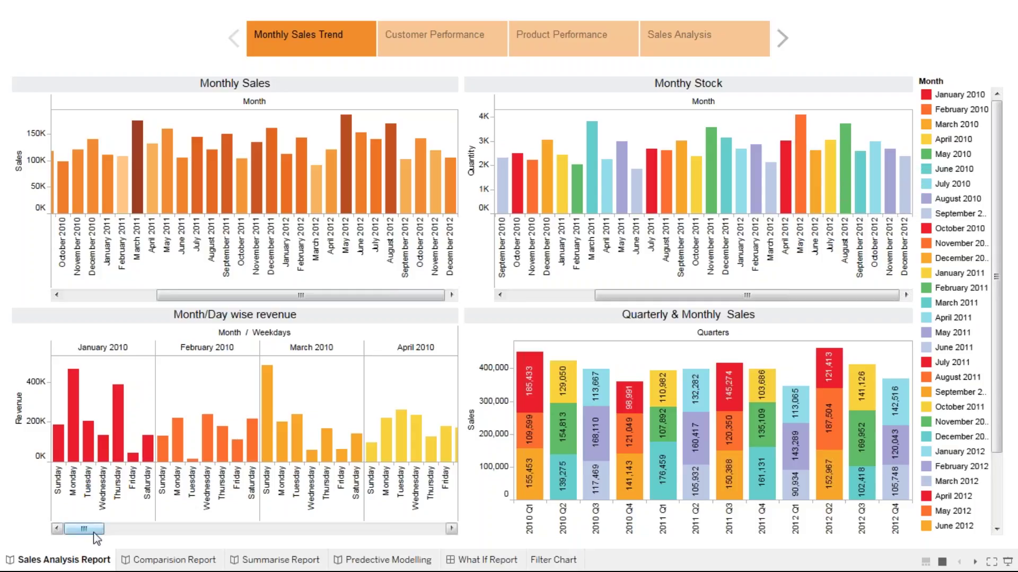
Examine the Month/Day wise revenue chart, highlighting January, February and March 2010 in turn, and continue to early 2011.
{"action": "left_click_drag", "start_coordinate": [91, 533], "coordinate": [82, 533]}
{"action": "left_click", "coordinate": [103, 348]}
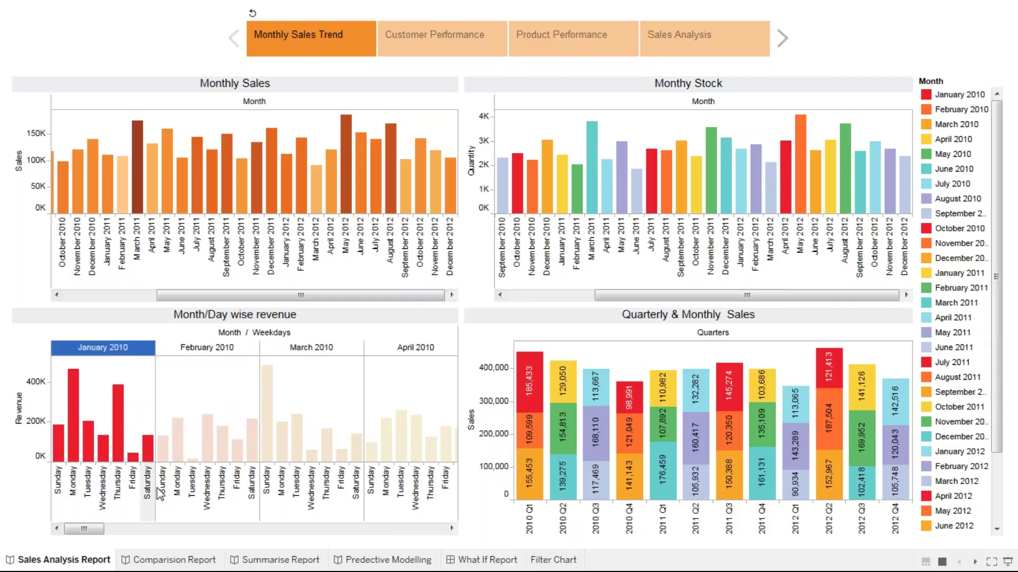
{"action": "left_click", "coordinate": [207, 347]}
{"action": "left_click", "coordinate": [311, 347]}
{"action": "left_click", "coordinate": [206, 347]}
{"action": "left_click", "coordinate": [207, 347]}
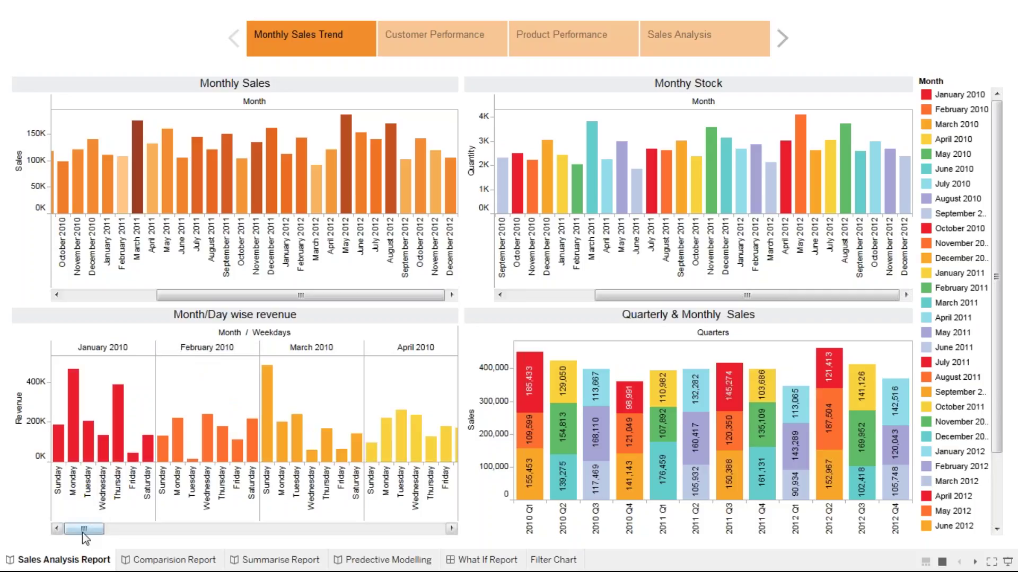
{"action": "left_click_drag", "start_coordinate": [82, 530], "coordinate": [194, 529]}
Inspect the monthly segments of the 2010 Q1 and 2010 Q2 bars in the Quarterly & Monthly Sales chart.
{"action": "mouse_move", "coordinate": [629, 491]}
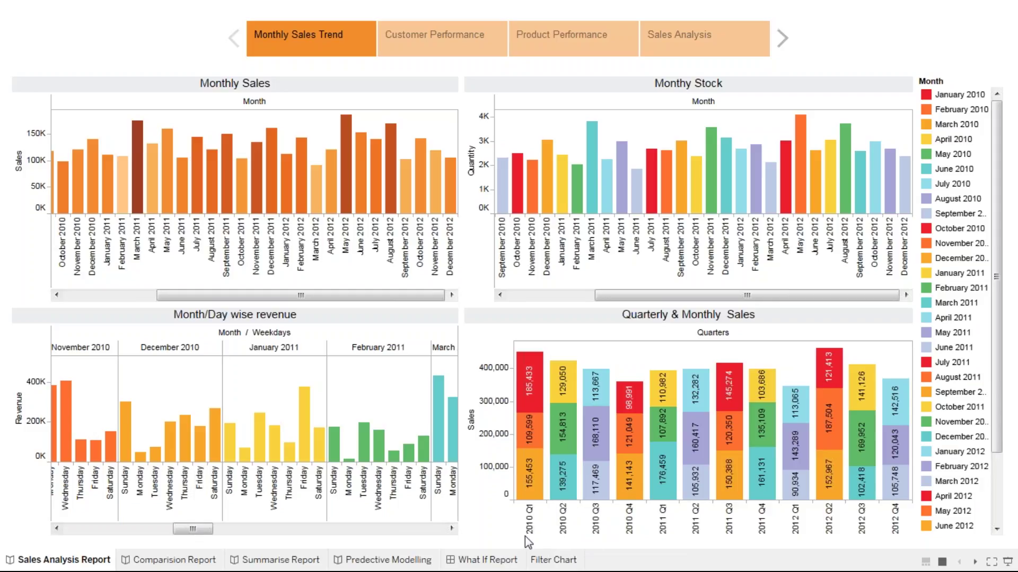
{"action": "mouse_move", "coordinate": [531, 480]}
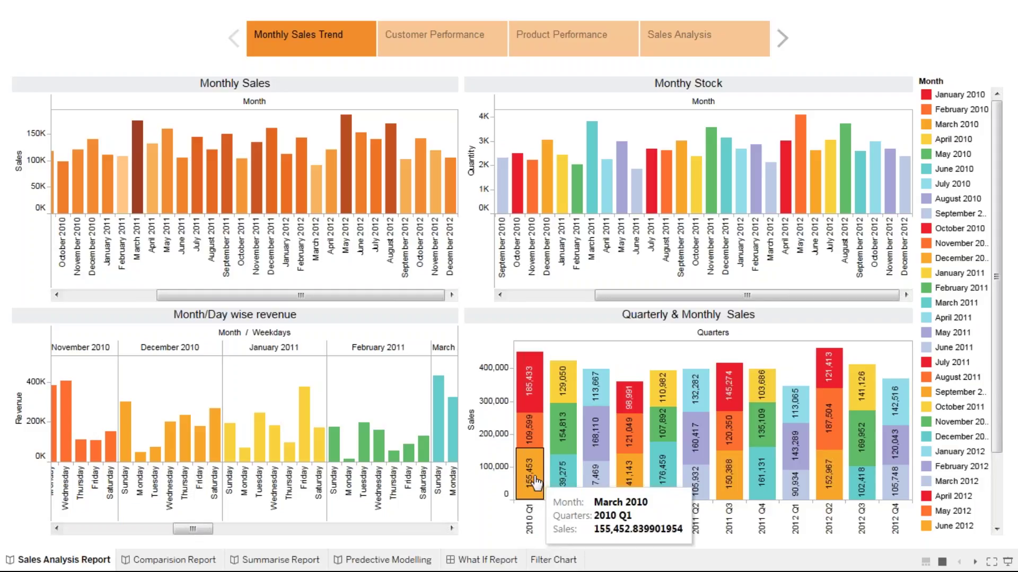
{"action": "mouse_move", "coordinate": [528, 434]}
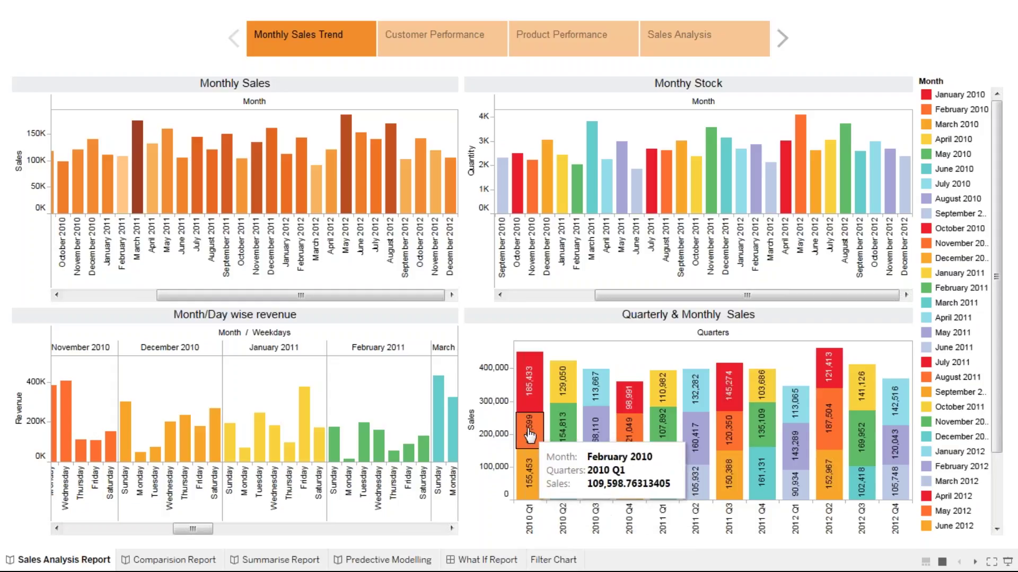
{"action": "mouse_move", "coordinate": [530, 388]}
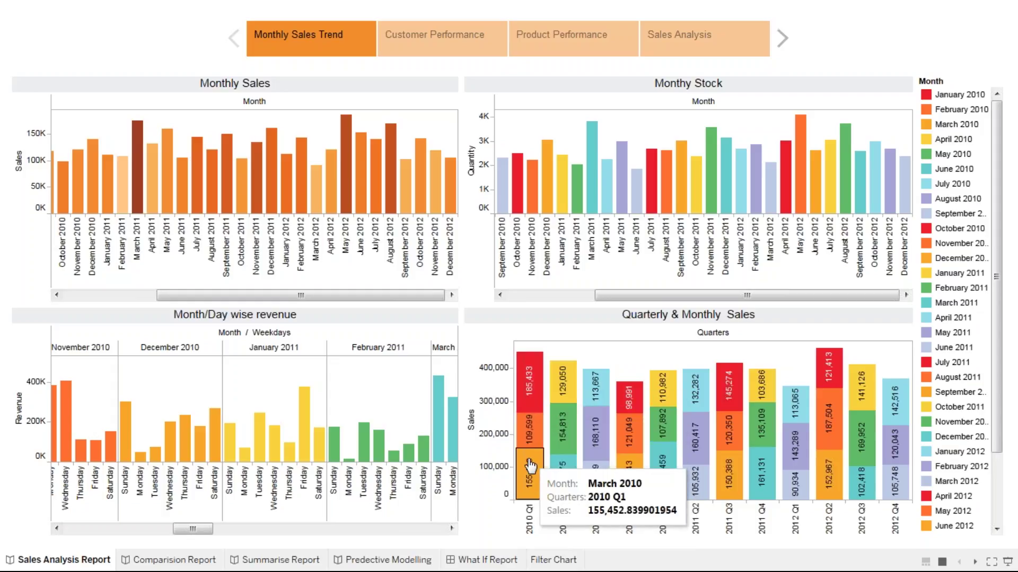
{"action": "mouse_move", "coordinate": [562, 485]}
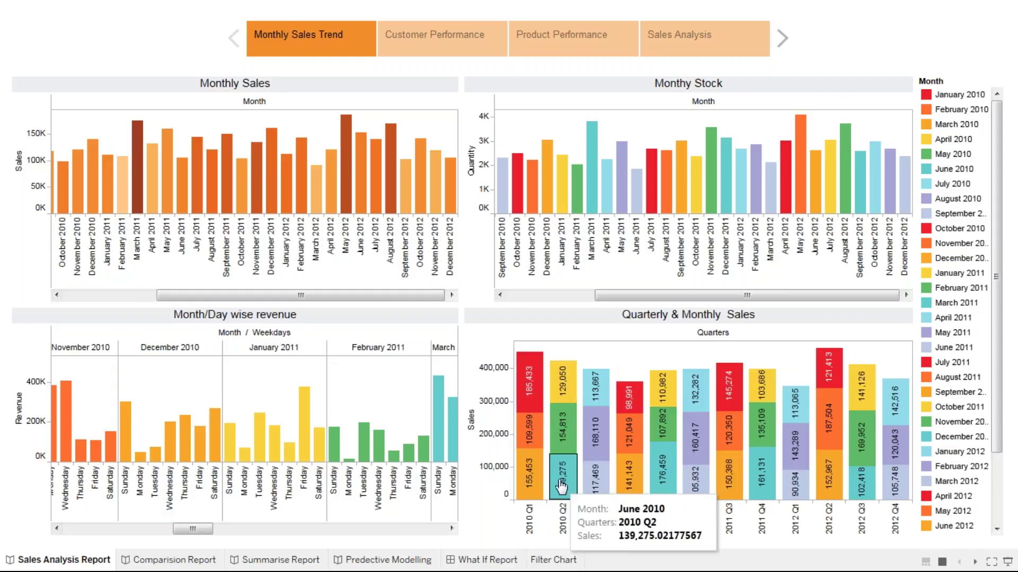
{"action": "mouse_move", "coordinate": [739, 371]}
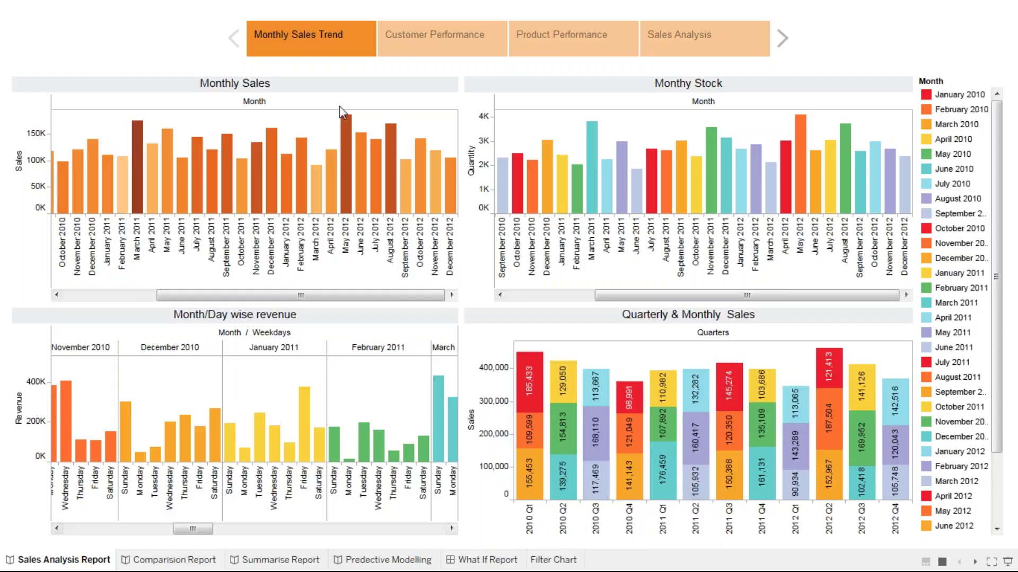
Show the Customer Performance story point and inspect the largest and smallest 2010 customer blocks in the yearly sales treemap.
{"action": "left_click", "coordinate": [431, 40]}
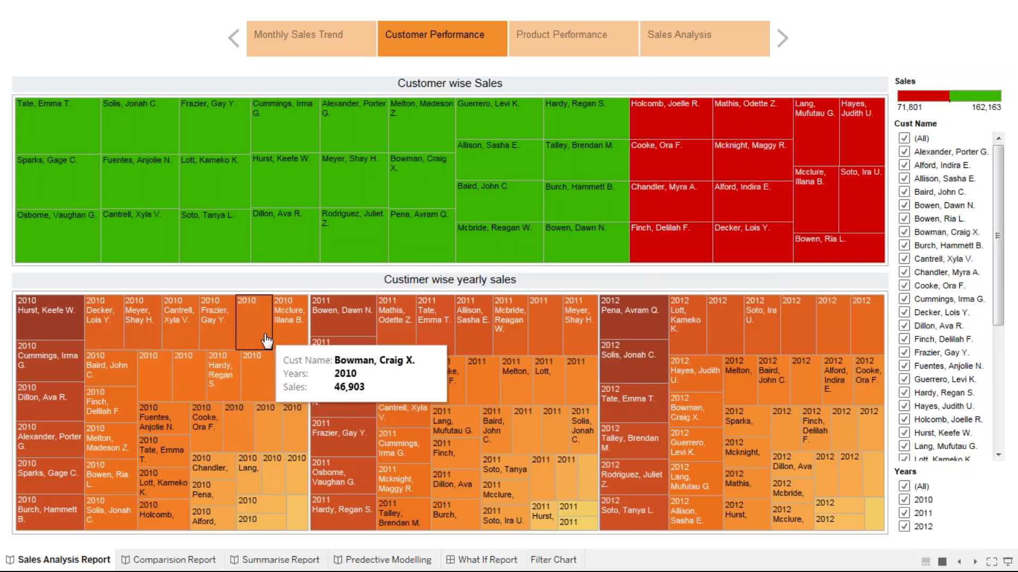
{"action": "left_click", "coordinate": [35, 321]}
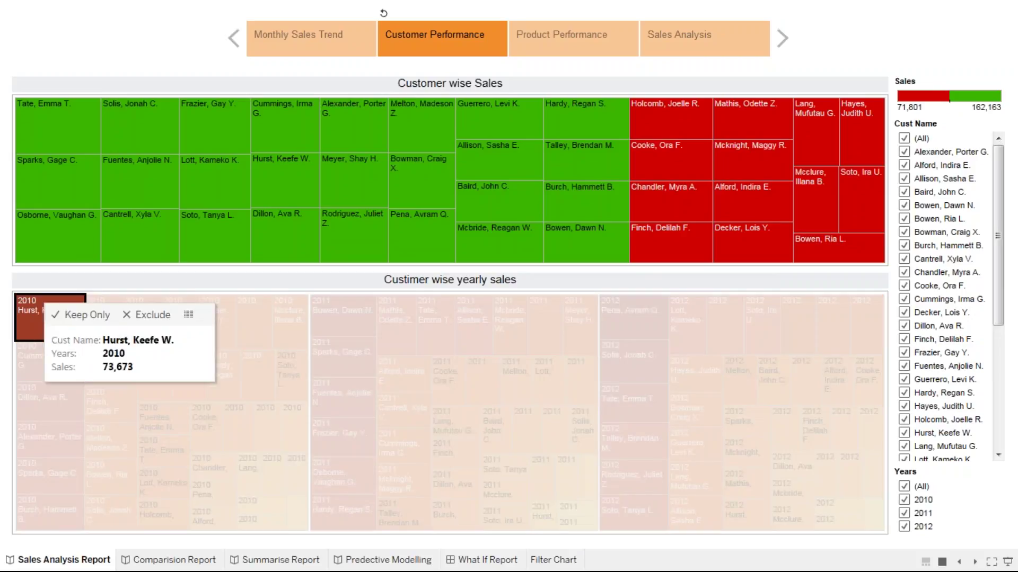
{"action": "left_click", "coordinate": [293, 513]}
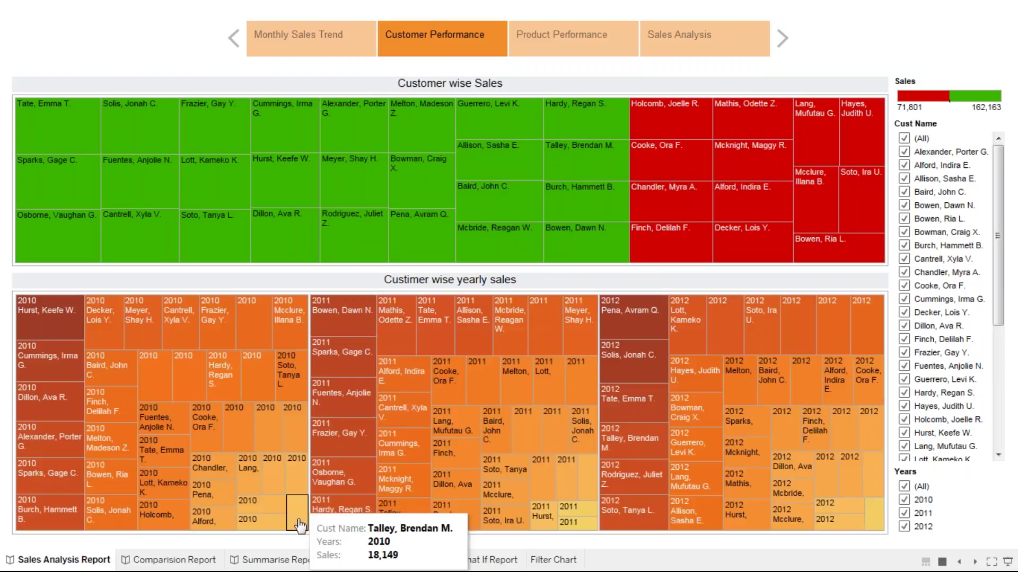
{"action": "left_click", "coordinate": [293, 513]}
Show the Product Performance story point and inspect the first customer's product quantities in the Customer wise product chart.
{"action": "key", "text": "Right"}
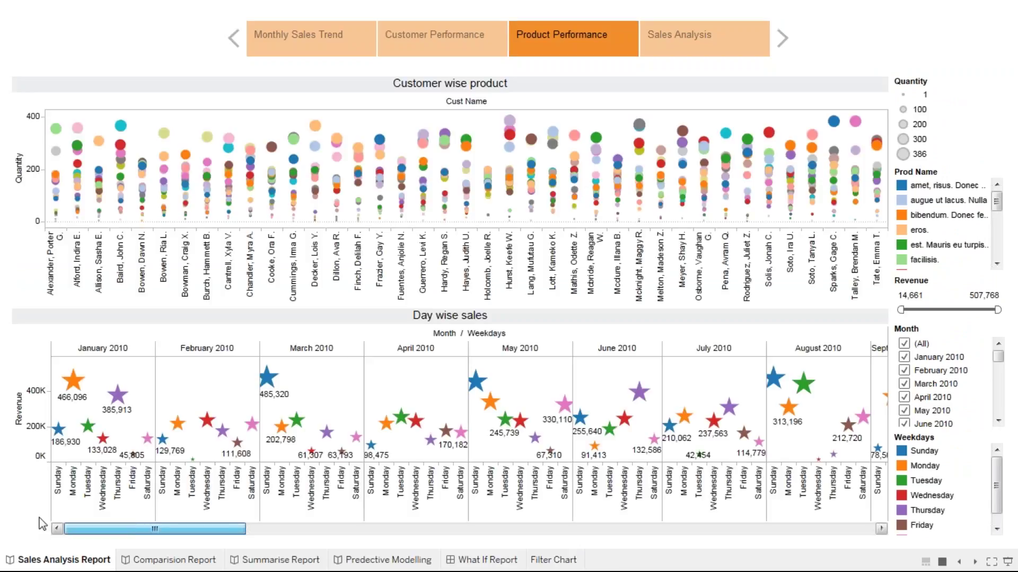
{"action": "mouse_move", "coordinate": [55, 211]}
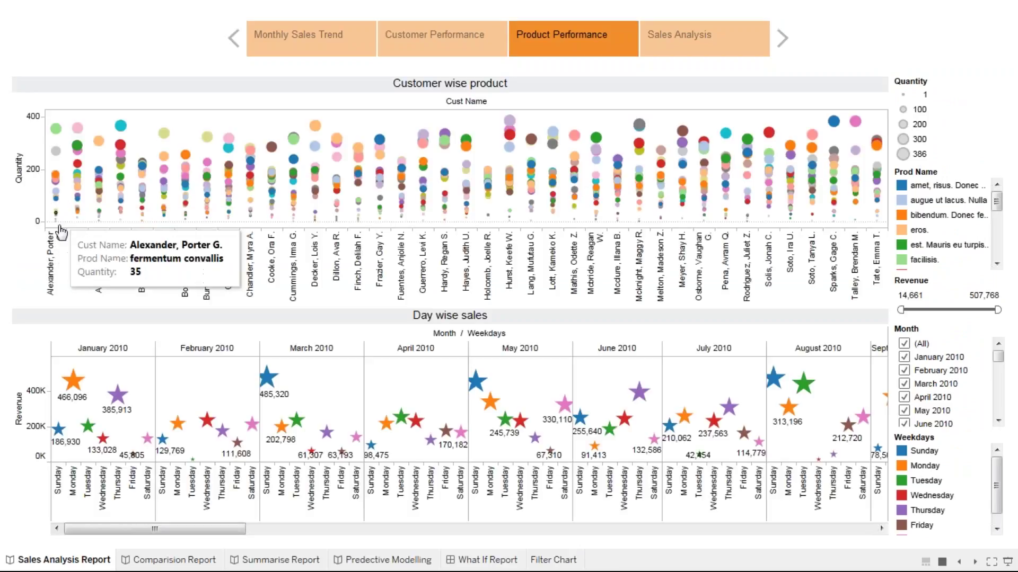
{"action": "left_click", "coordinate": [59, 271]}
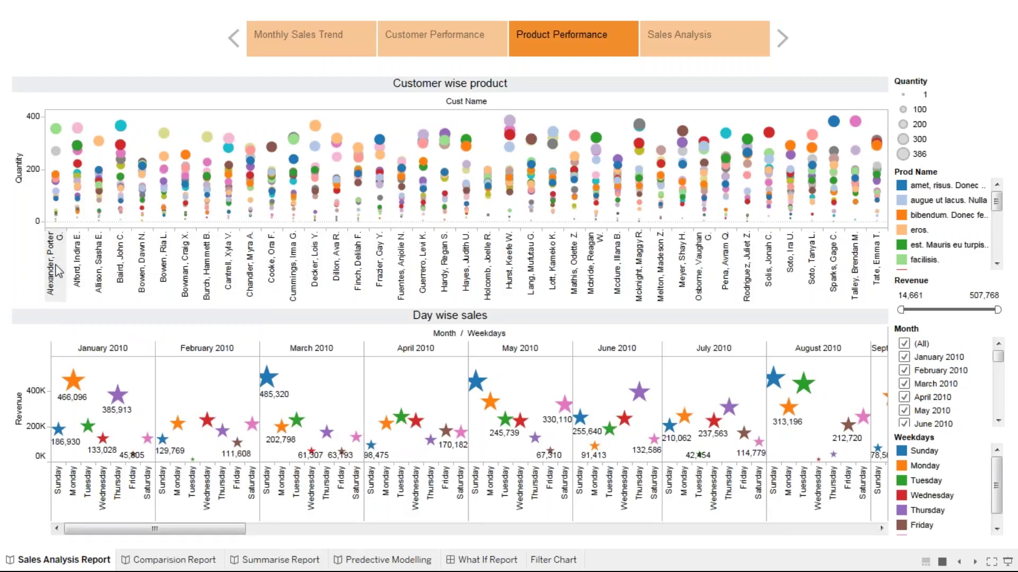
{"action": "mouse_move", "coordinate": [49, 192]}
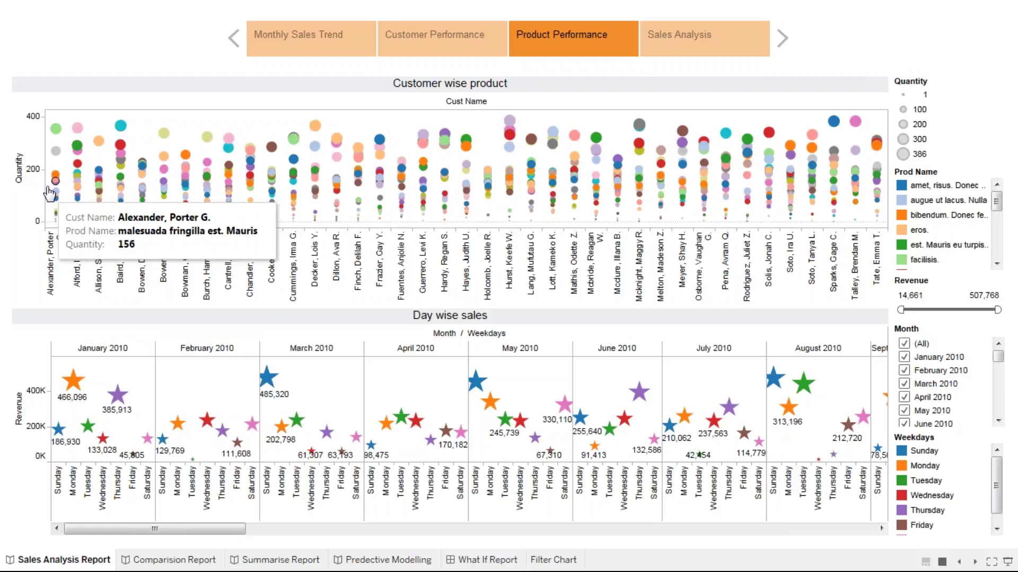
{"action": "mouse_move", "coordinate": [54, 162]}
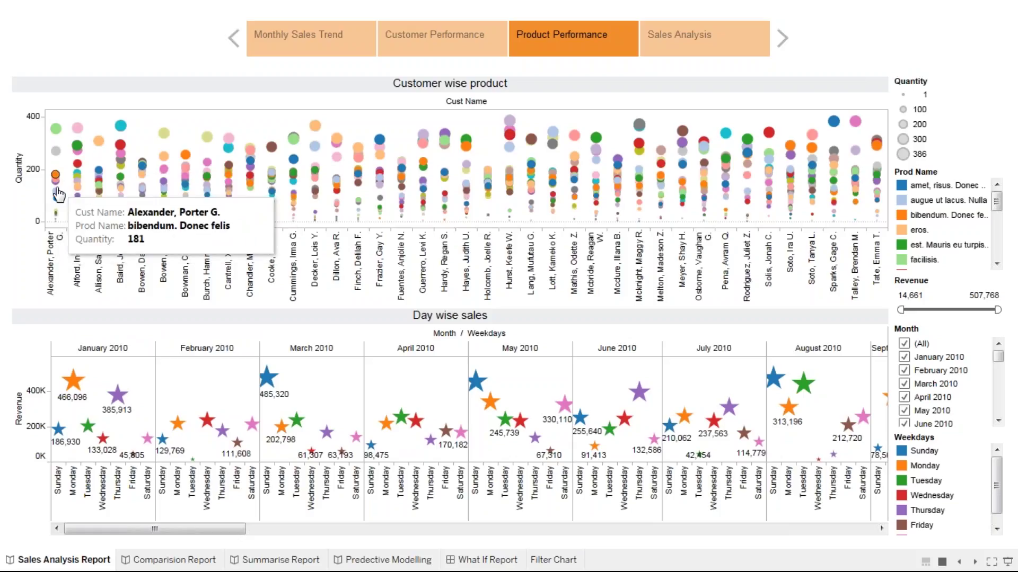
{"action": "mouse_move", "coordinate": [61, 139]}
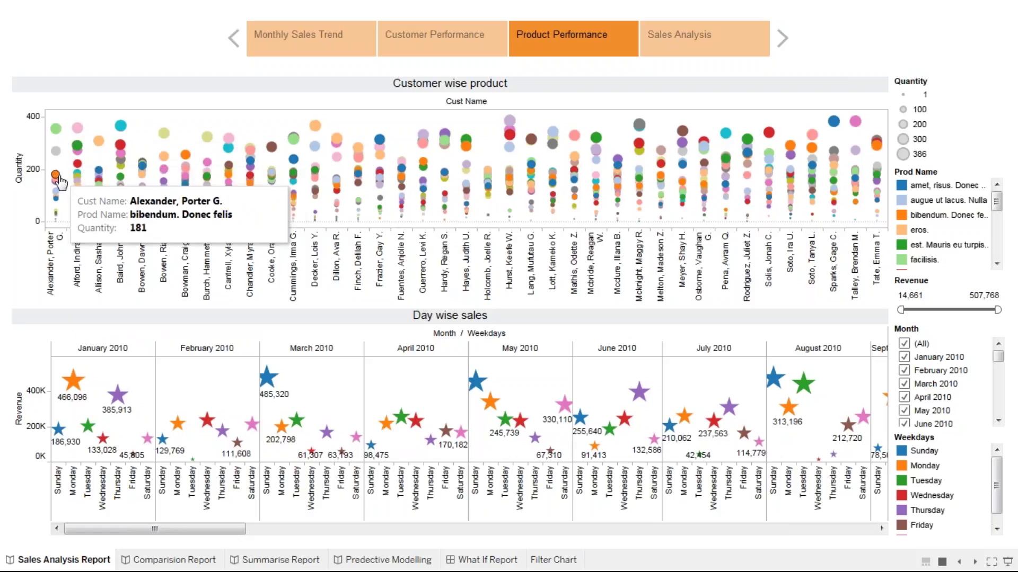
{"action": "mouse_move", "coordinate": [60, 215]}
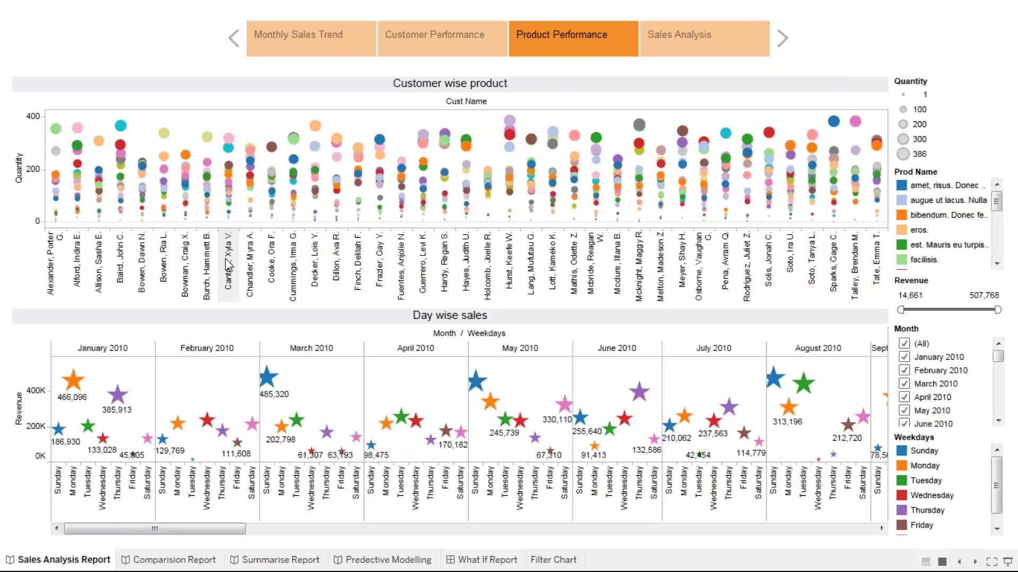
Highlight one customer in the Customer wise product chart, then review the chart's underlying summary data to the last rows and close it.
{"action": "left_click", "coordinate": [227, 265]}
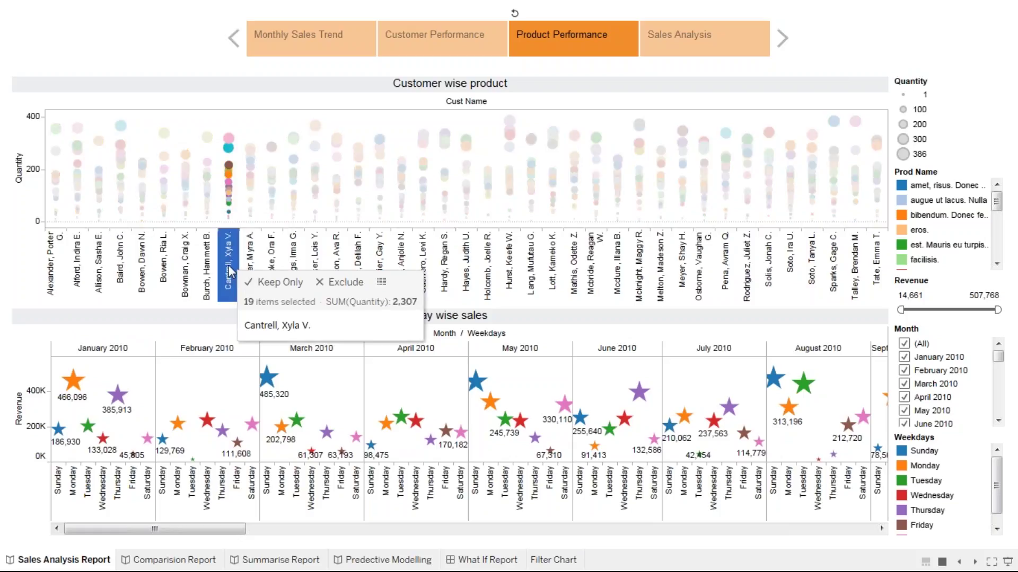
{"action": "mouse_move", "coordinate": [229, 223]}
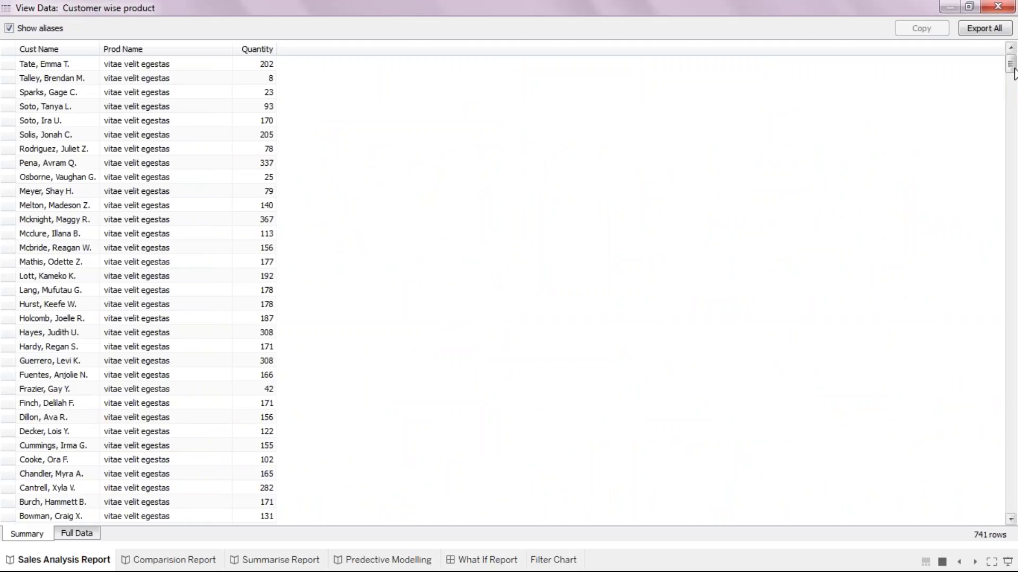
{"action": "left_click_drag", "start_coordinate": [1012, 70], "coordinate": [967, 515]}
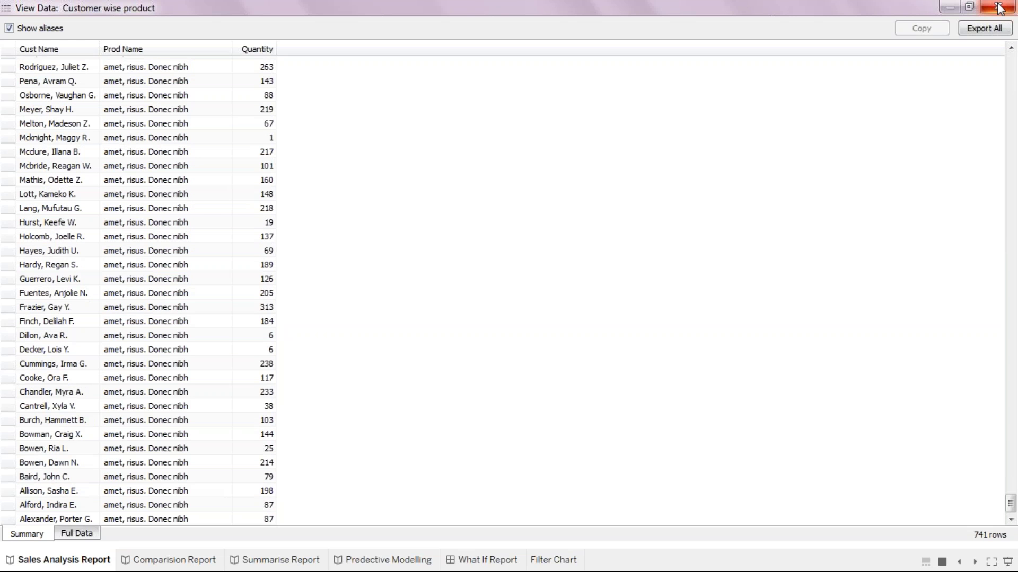
{"action": "left_click", "coordinate": [998, 8]}
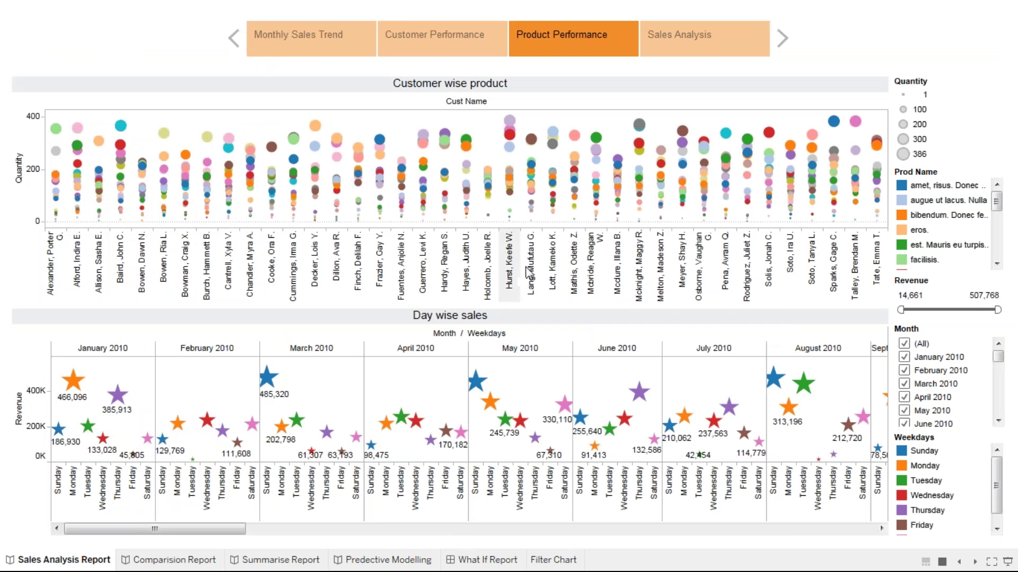
Show the Sales Analysis story point and examine the Item wise sales, Exrate vs avgcost and Netamt vs Qty vs Avgcost vs Exrate charts.
{"action": "left_click", "coordinate": [707, 49]}
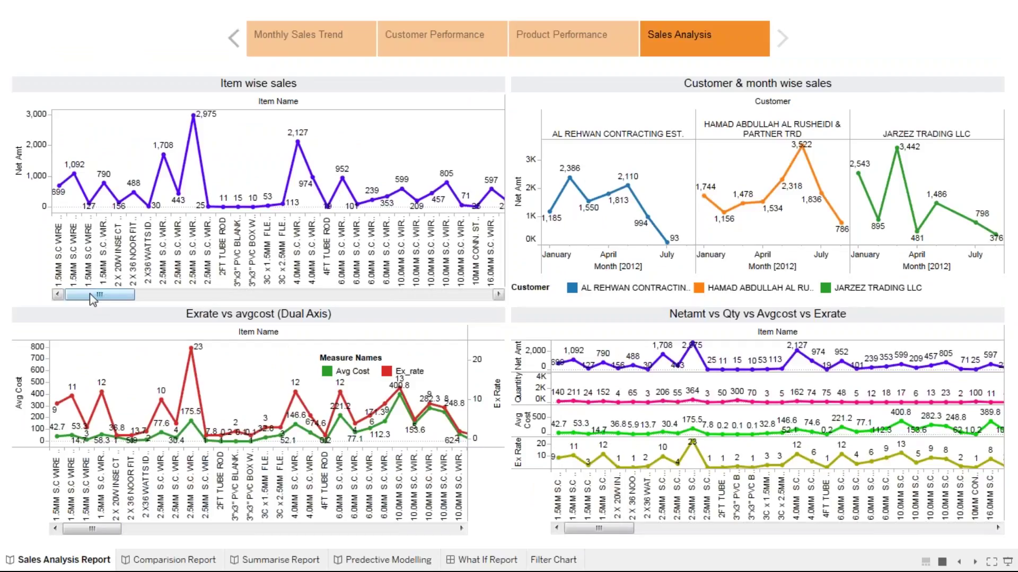
{"action": "left_click_drag", "start_coordinate": [93, 295], "coordinate": [64, 306]}
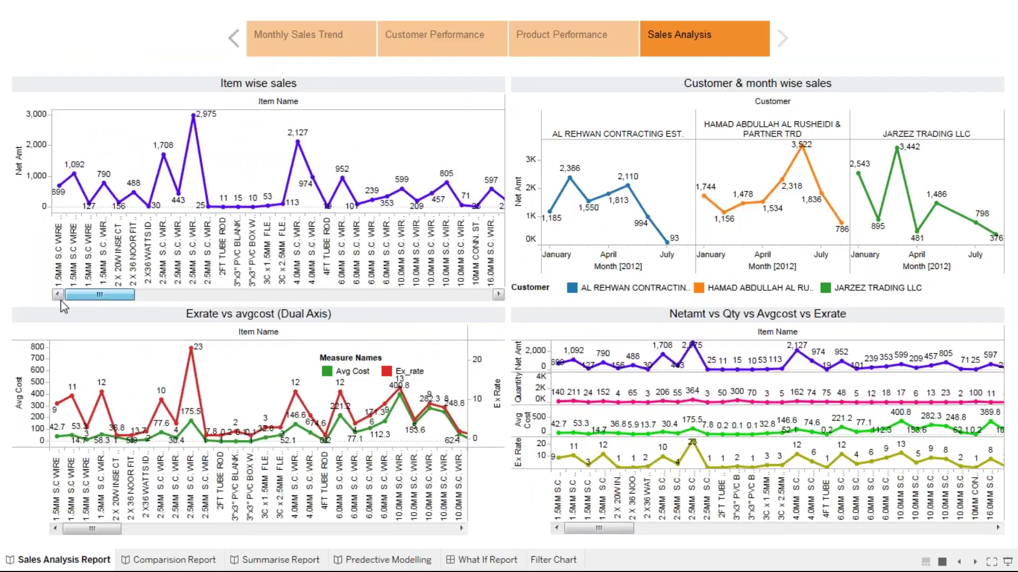
{"action": "mouse_move", "coordinate": [193, 120]}
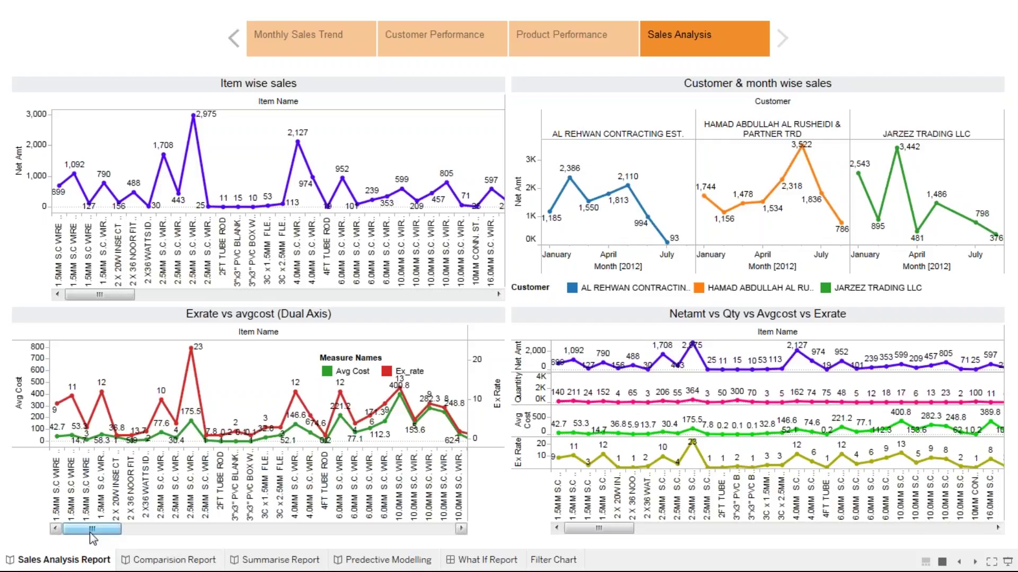
{"action": "left_click_drag", "start_coordinate": [91, 533], "coordinate": [404, 536]}
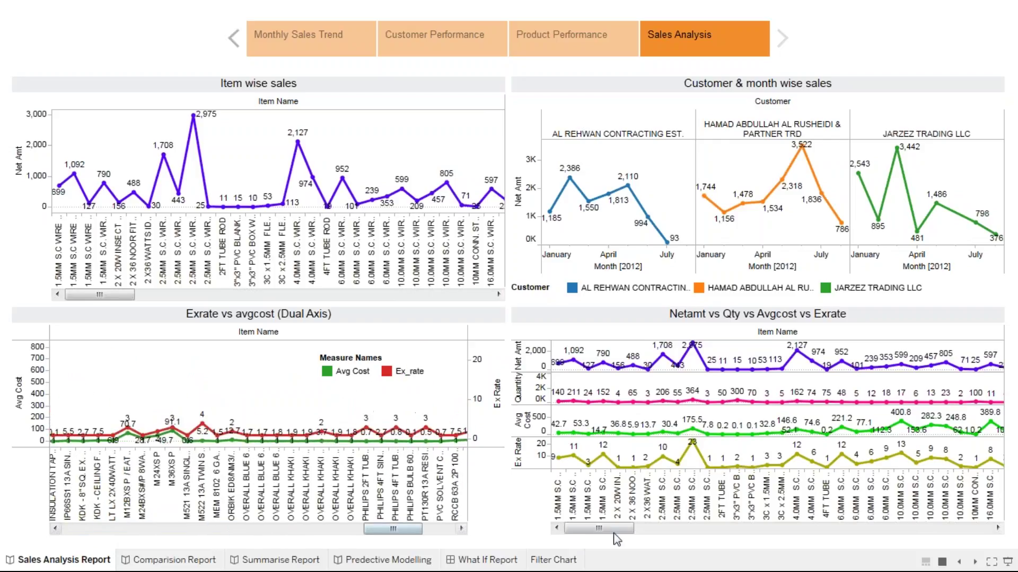
{"action": "left_click_drag", "start_coordinate": [616, 540], "coordinate": [991, 527]}
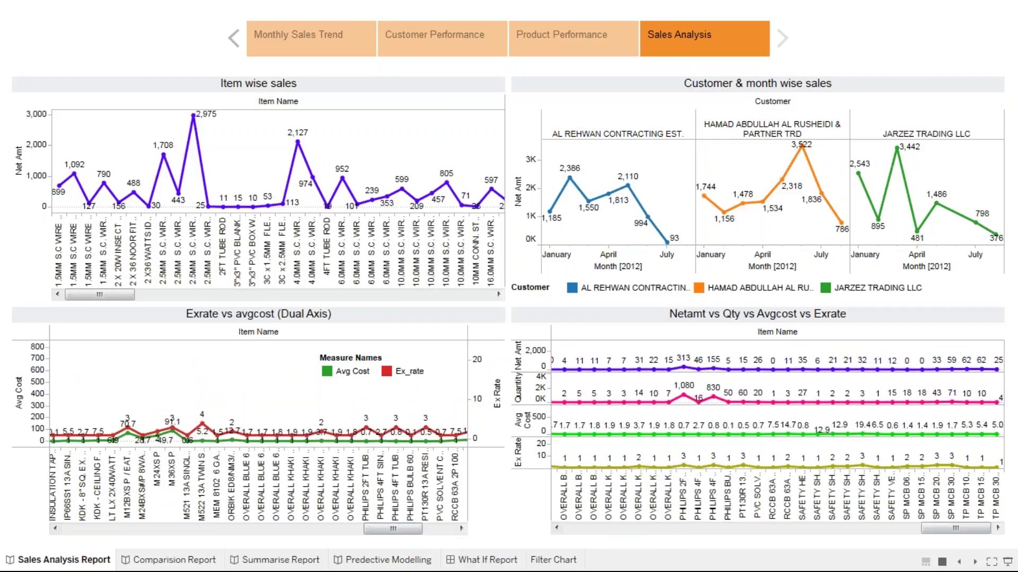
Highlight the middle customer's monthly line in the Customer & month wise sales chart, then clear the highlight.
{"action": "left_click", "coordinate": [705, 129]}
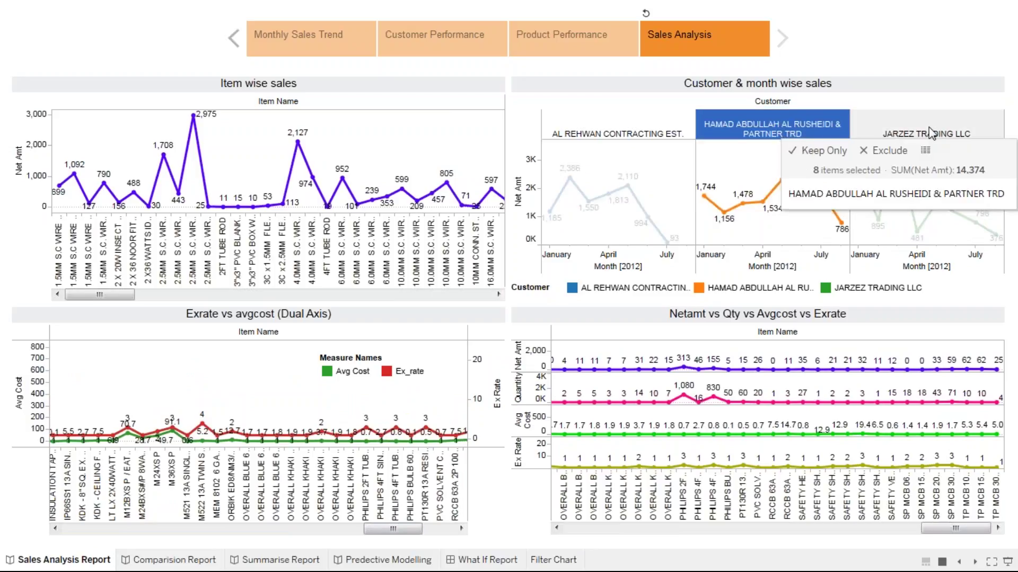
{"action": "left_click", "coordinate": [580, 535]}
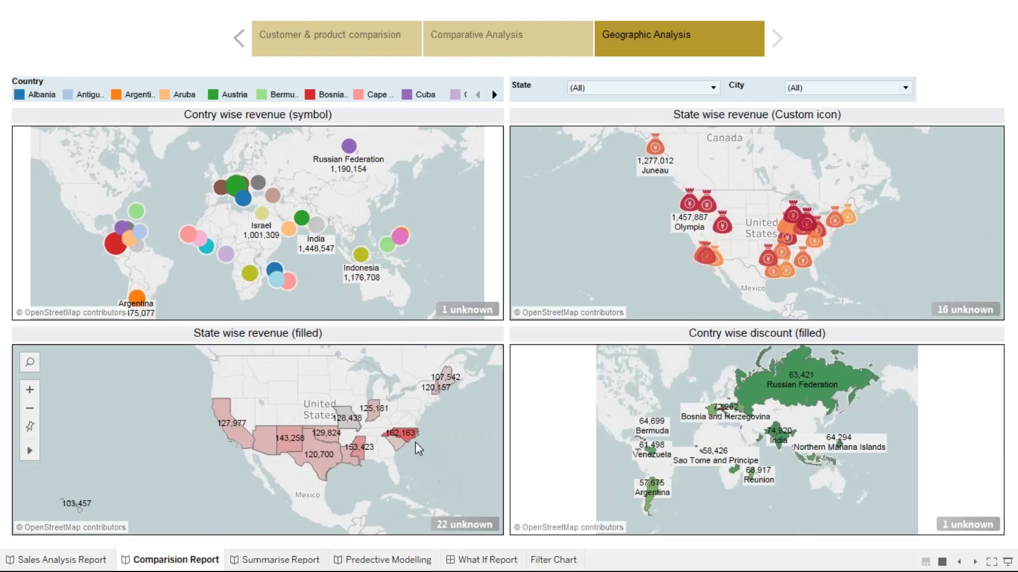
Inspect the sales of individual states, including Mississippi, New Hampshire and New Mexico, in the Comparision Report's State wise revenue (filled) map.
{"action": "mouse_move", "coordinate": [407, 441]}
{"action": "mouse_move", "coordinate": [318, 451]}
{"action": "mouse_move", "coordinate": [358, 449]}
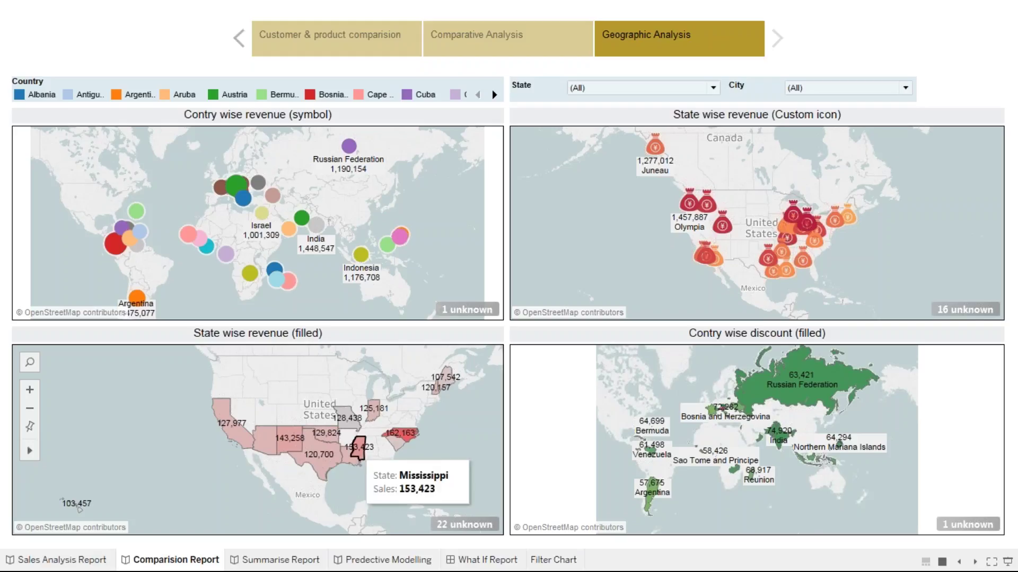
{"action": "mouse_move", "coordinate": [435, 389]}
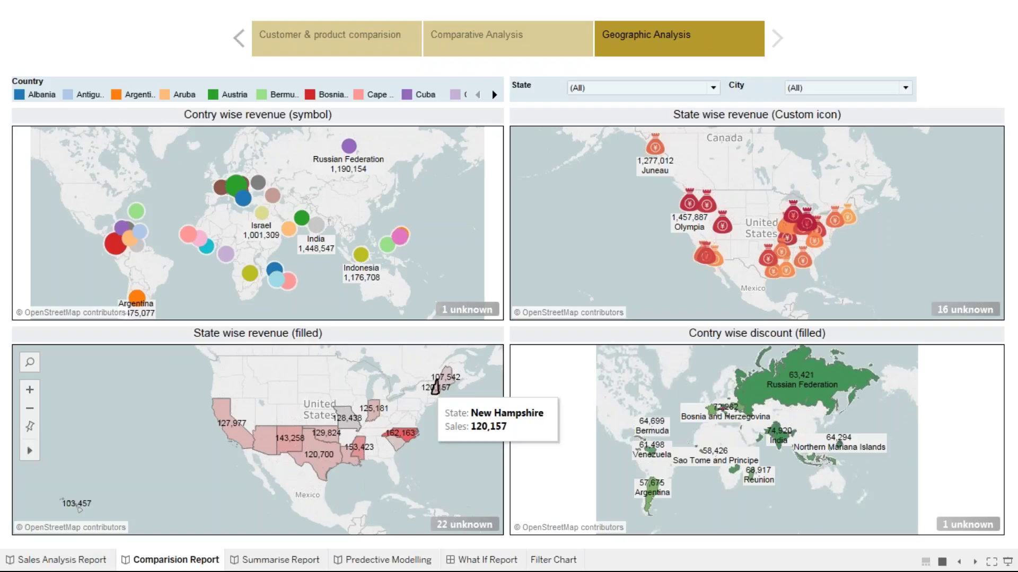
{"action": "scroll", "coordinate": [345, 483], "scroll_direction": "up", "scroll_amount": 2}
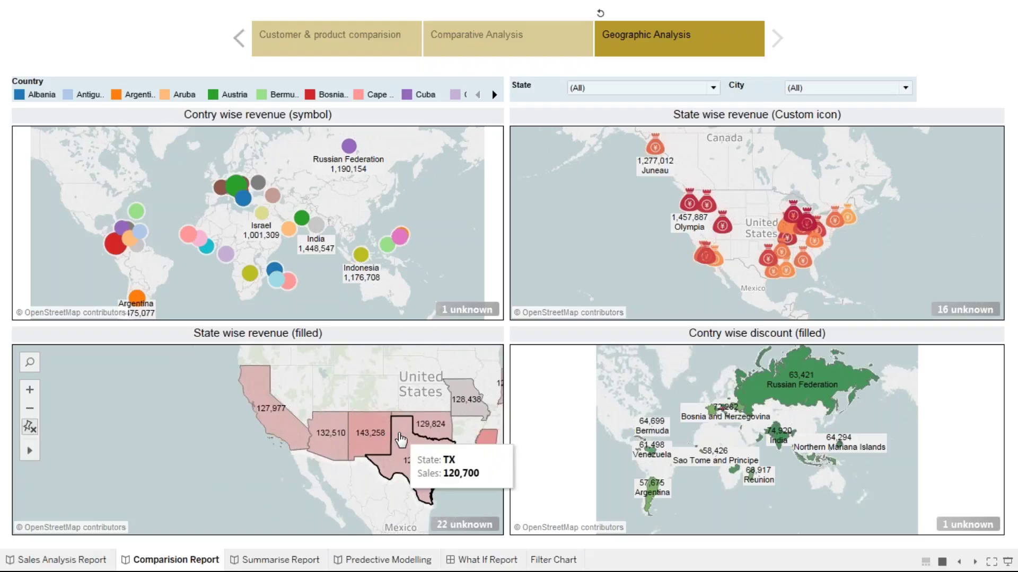
{"action": "scroll", "coordinate": [401, 440], "scroll_direction": "down", "scroll_amount": 2}
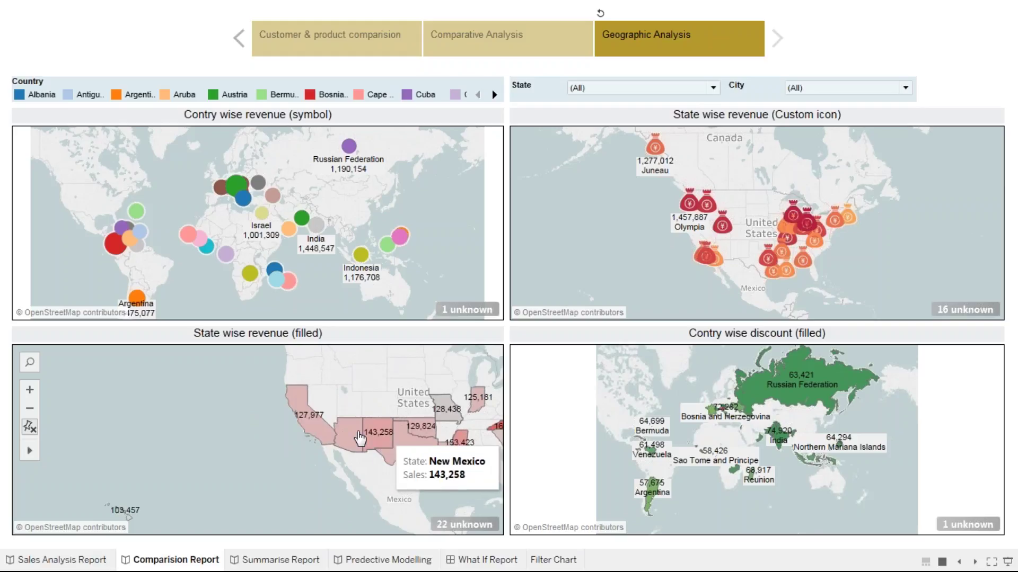
{"action": "left_click", "coordinate": [359, 439]}
{"action": "key", "text": "Escape"}
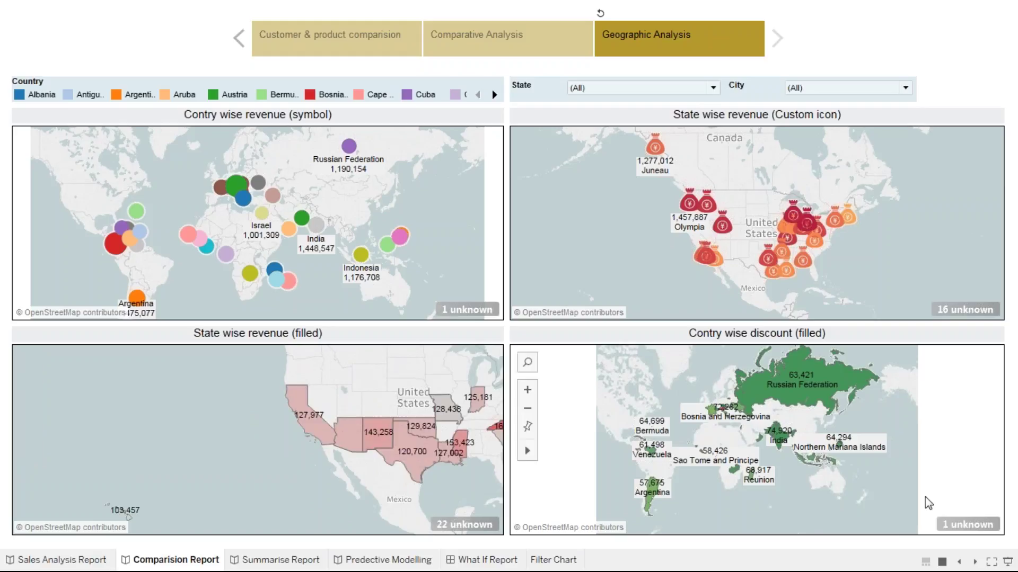
Examine the Contry wise discount (filled) map, then take a closer look at Europe and Africa in the Contry wise revenue (symbol) map.
{"action": "mouse_move", "coordinate": [836, 406]}
{"action": "mouse_move", "coordinate": [715, 456]}
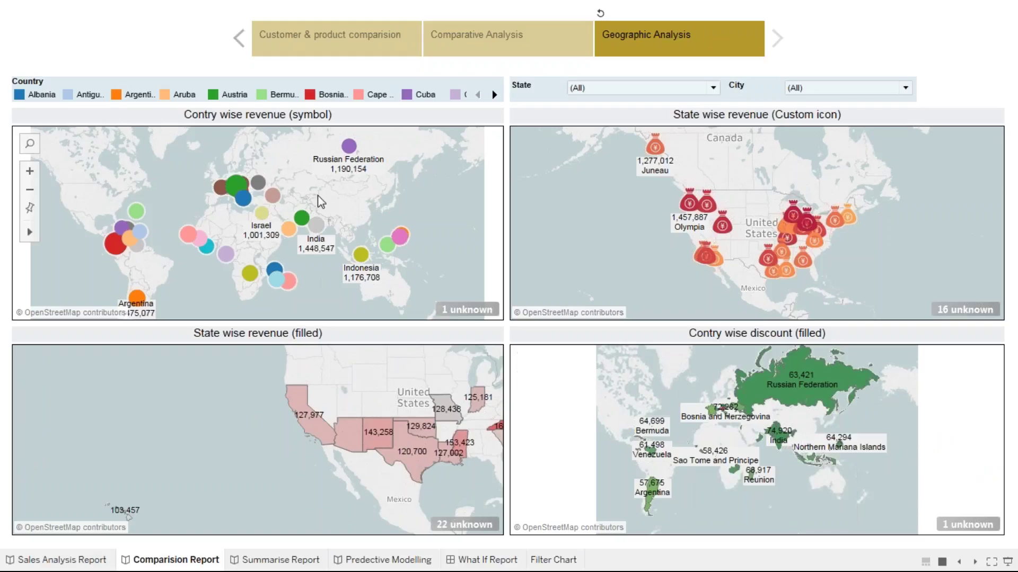
{"action": "mouse_move", "coordinate": [246, 194]}
{"action": "scroll", "coordinate": [235, 194], "scroll_direction": "up", "scroll_amount": 1}
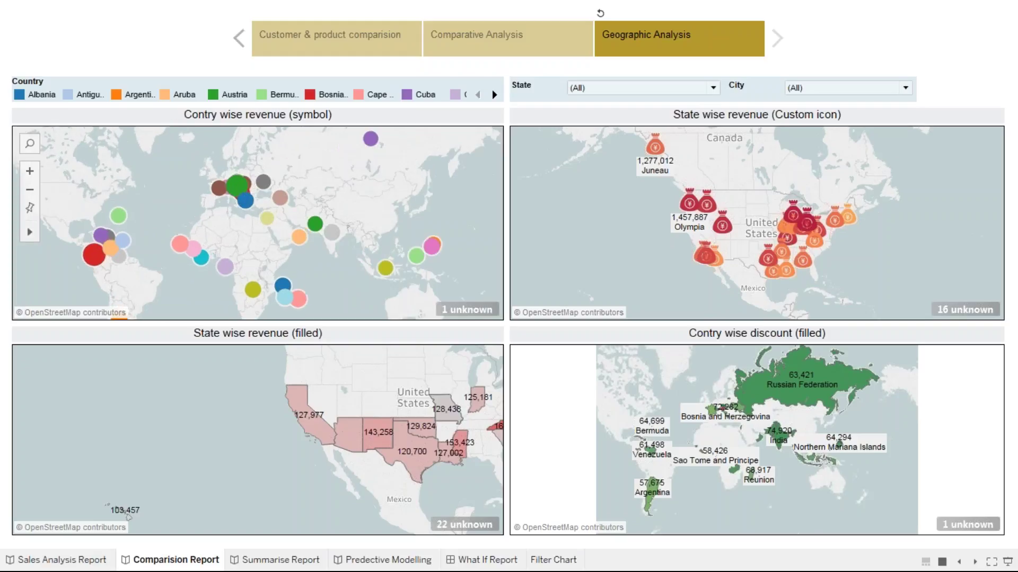
{"action": "scroll", "coordinate": [451, 227], "scroll_direction": "up", "scroll_amount": 1}
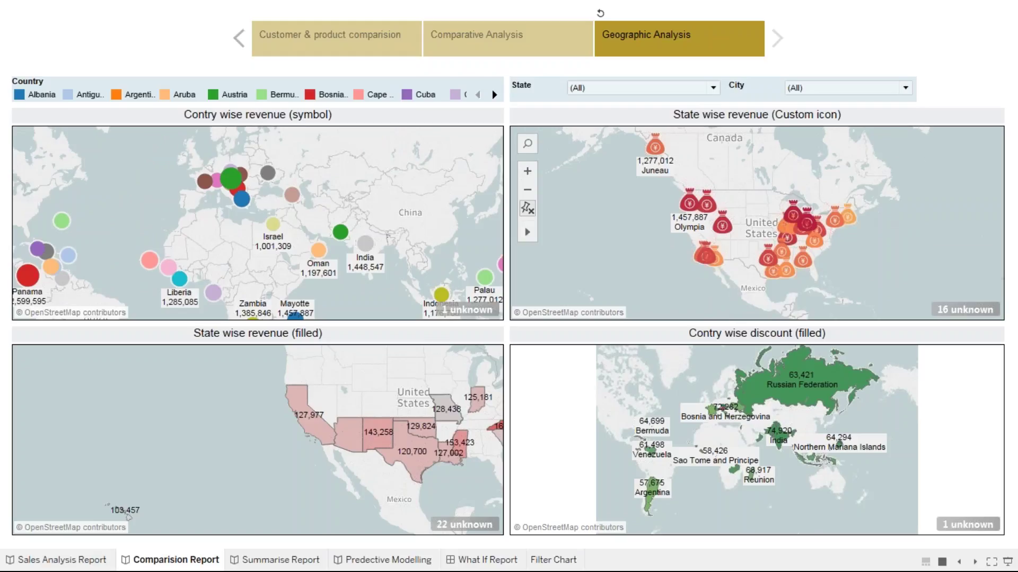
Inspect city revenues across the United States in the State wise revenue (Custom icon) map, then view the State filter's choices without changing them.
{"action": "mouse_move", "coordinate": [796, 273]}
{"action": "mouse_move", "coordinate": [834, 218]}
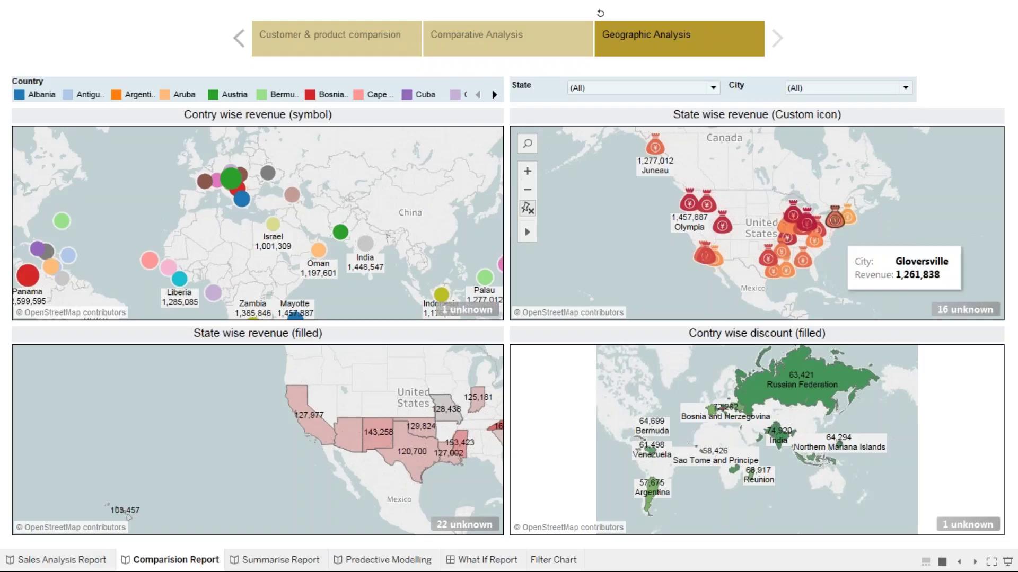
{"action": "mouse_move", "coordinate": [720, 236]}
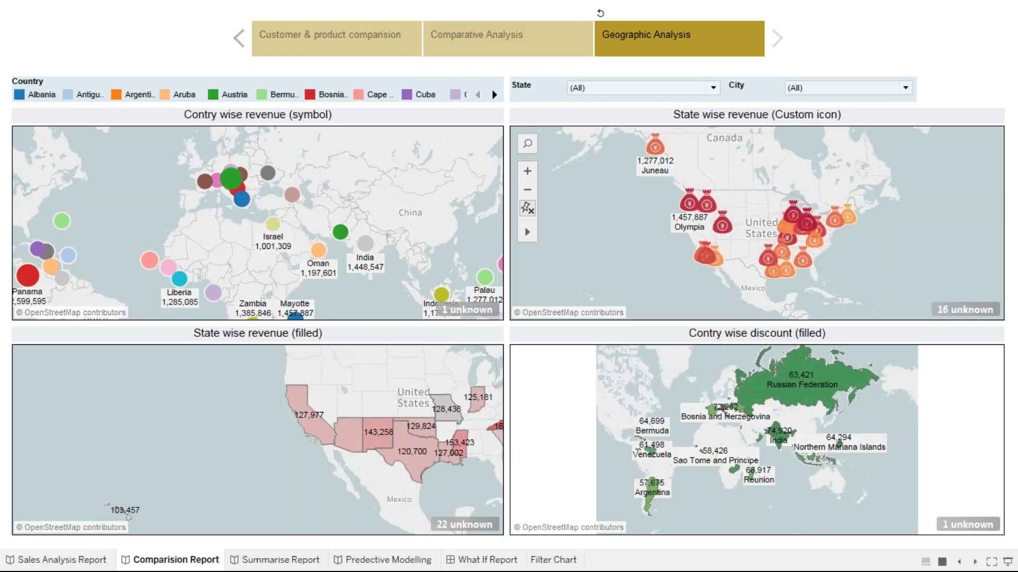
{"action": "scroll", "coordinate": [755, 239], "scroll_direction": "up", "scroll_amount": 2}
{"action": "mouse_move", "coordinate": [890, 276]}
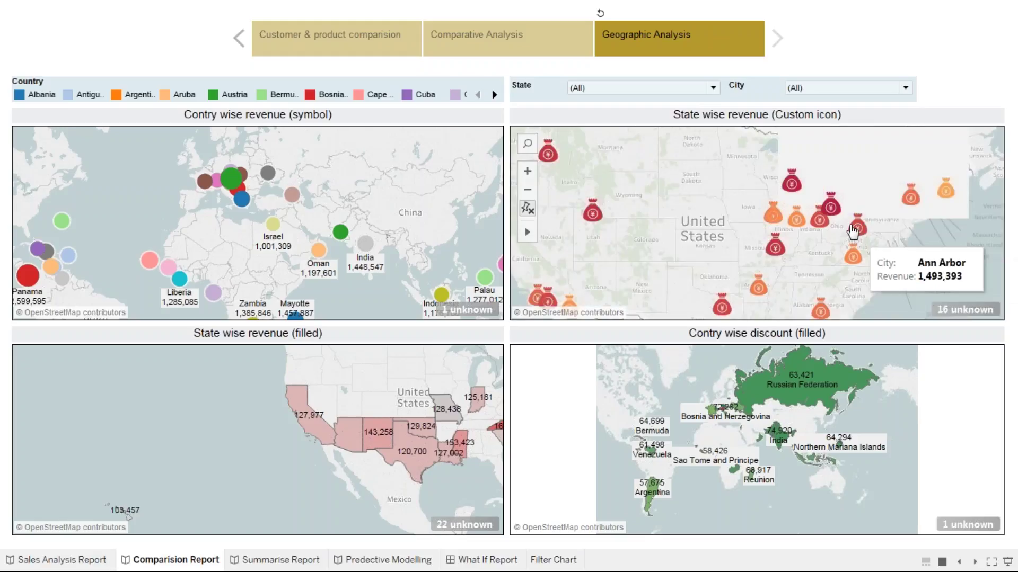
{"action": "scroll", "coordinate": [765, 217], "scroll_direction": "up", "scroll_amount": 2}
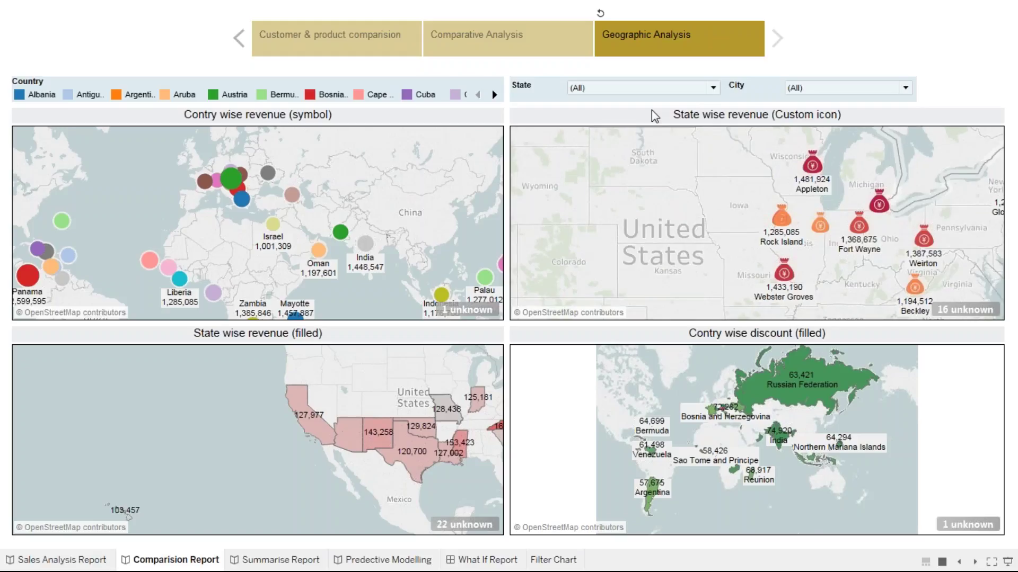
{"action": "left_click", "coordinate": [609, 88]}
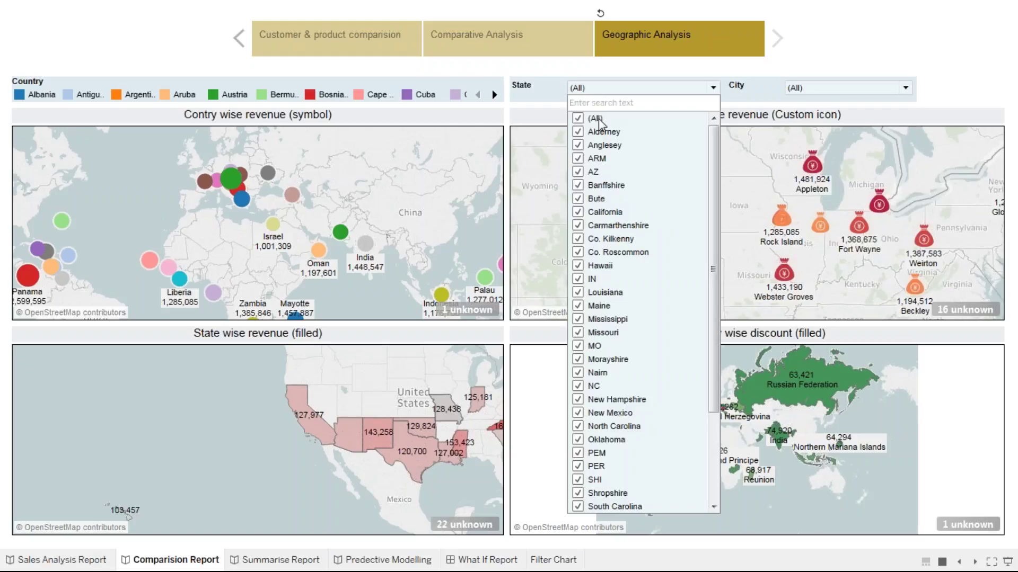
{"action": "left_click", "coordinate": [226, 47]}
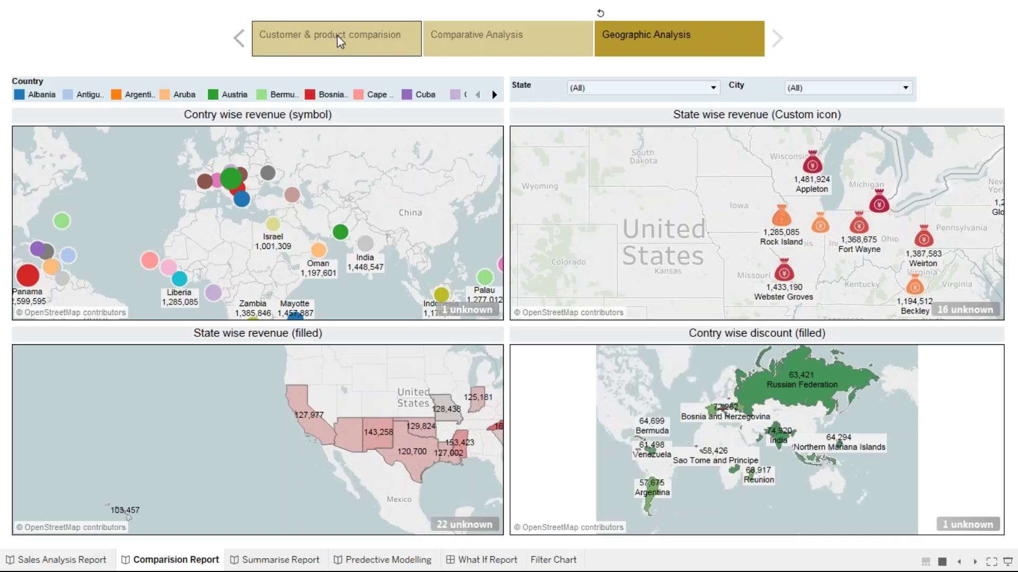
Show the Customer & product comparision story point and view further customers in the Customer wise Monthly sales chart.
{"action": "left_click", "coordinate": [337, 35]}
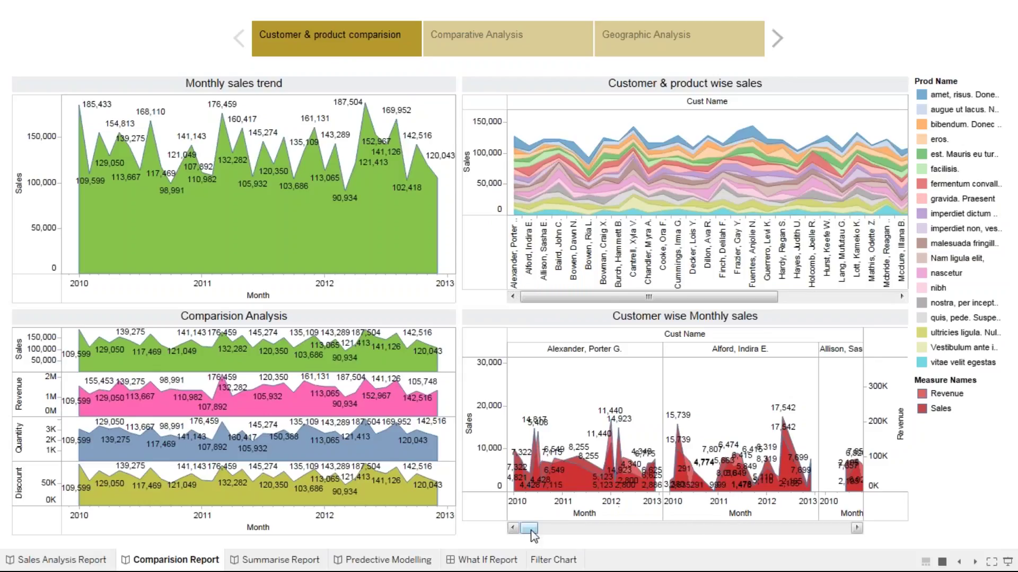
{"action": "left_click_drag", "start_coordinate": [531, 535], "coordinate": [631, 527]}
Show the Comparative Analysis story point and inspect customer bars, average quantity bands and target marks in the Target vs Actual chart.
{"action": "left_click", "coordinate": [513, 39]}
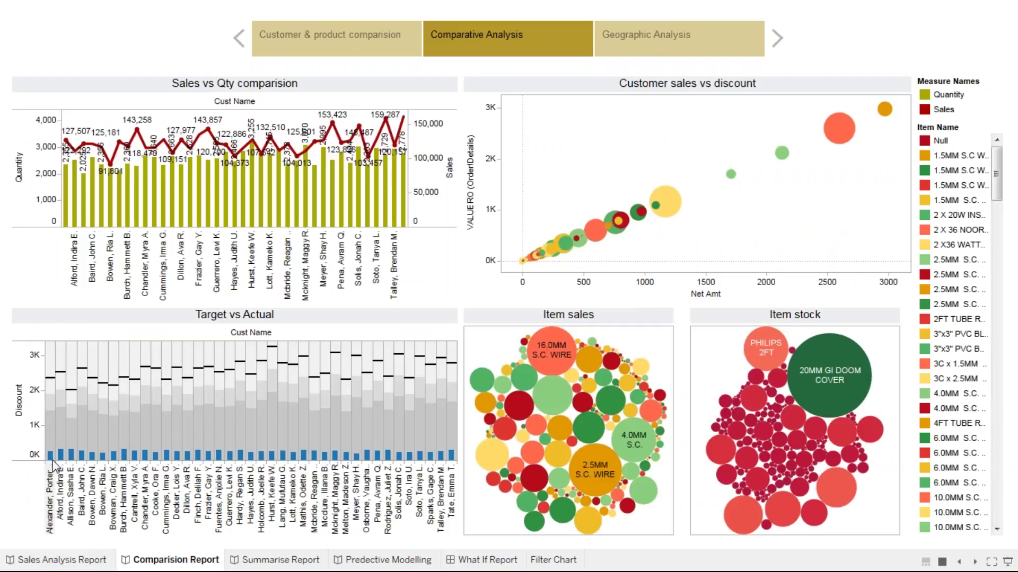
{"action": "mouse_move", "coordinate": [55, 464]}
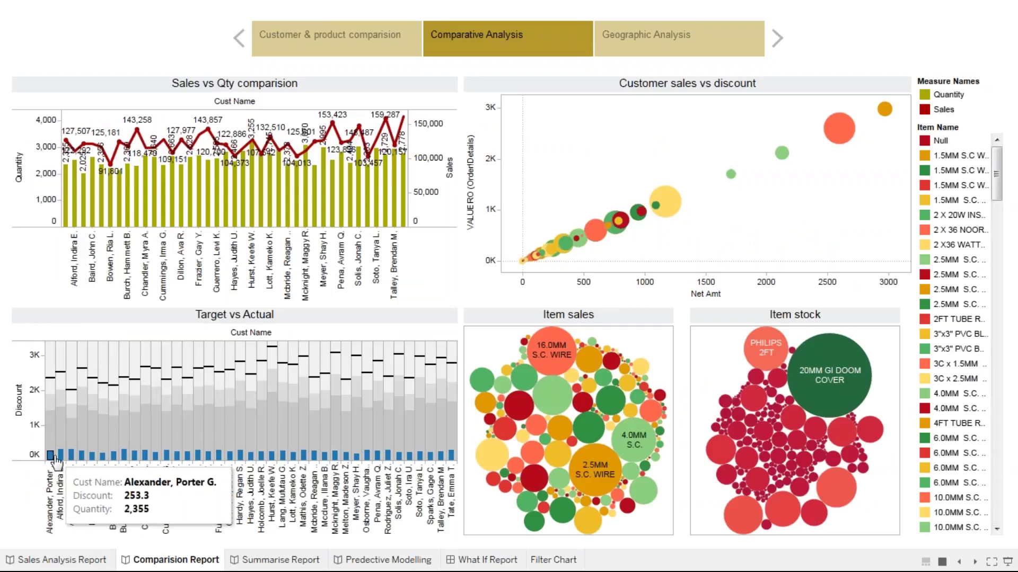
{"action": "mouse_move", "coordinate": [85, 459]}
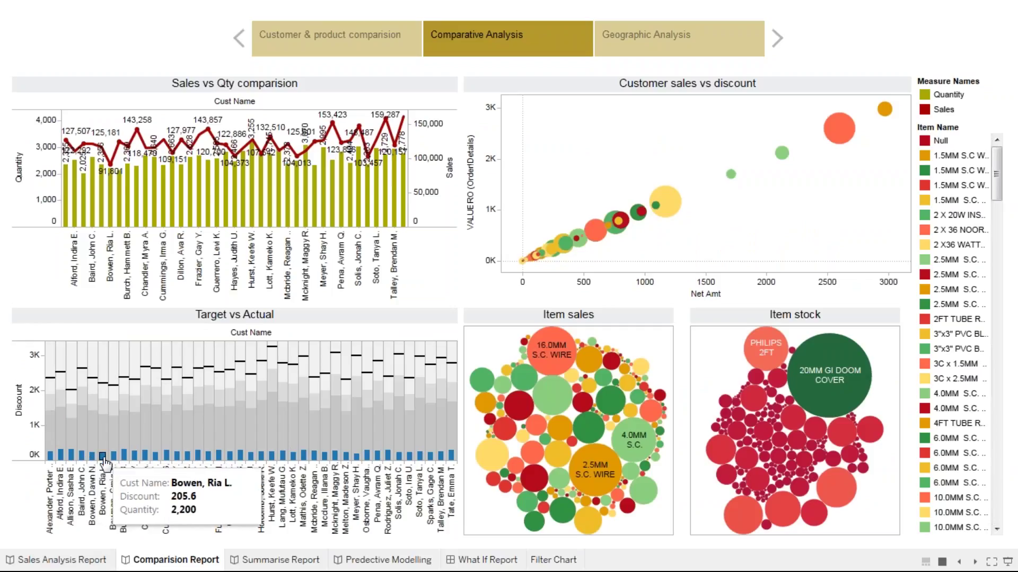
{"action": "mouse_move", "coordinate": [49, 409]}
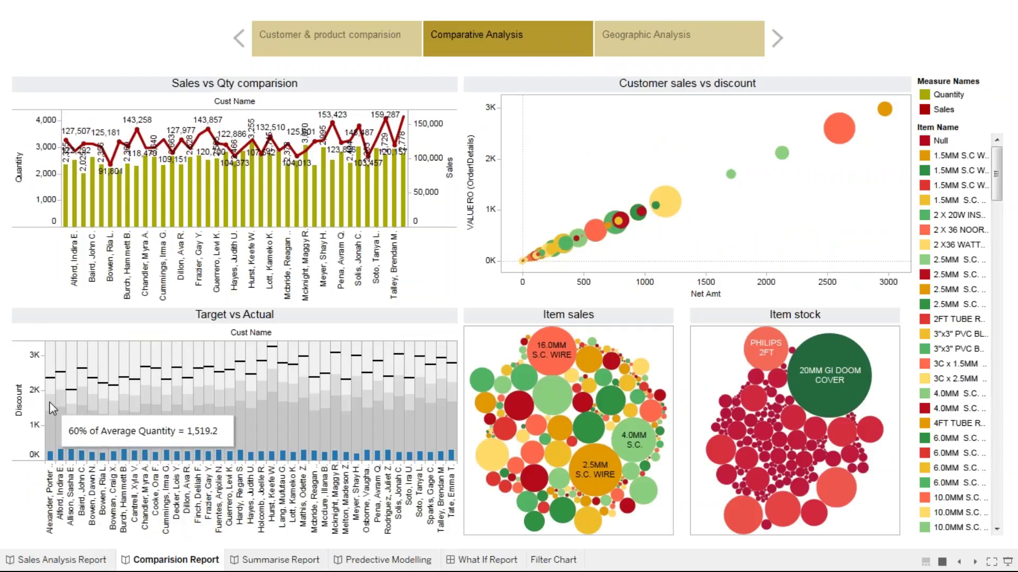
{"action": "mouse_move", "coordinate": [52, 378]}
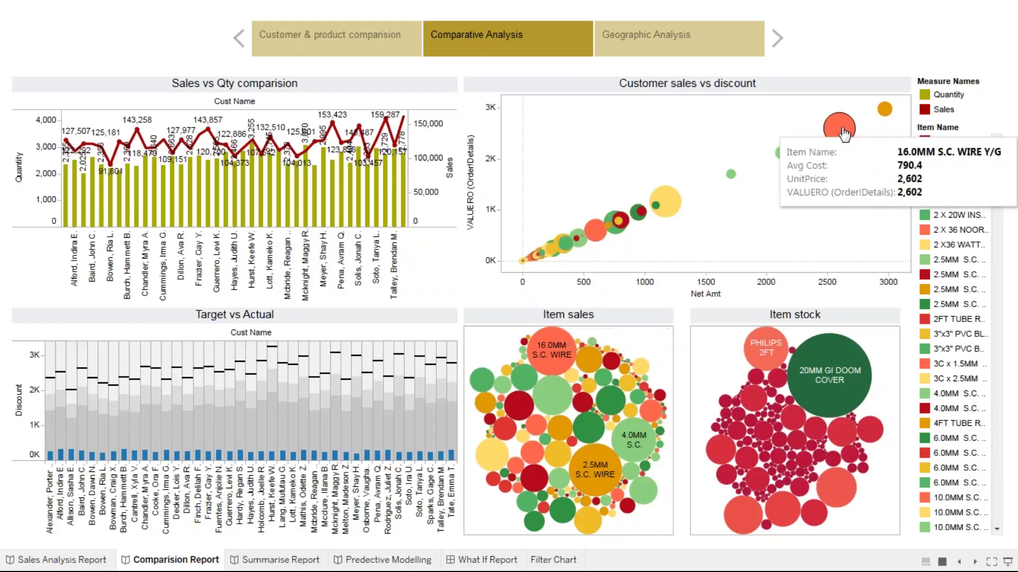
Select a group of low-value items in the Customer sales vs discount scatter plot, inspect one, and clear the selection.
{"action": "left_click_drag", "start_coordinate": [517, 213], "coordinate": [559, 291]}
{"action": "left_click", "coordinate": [559, 249]}
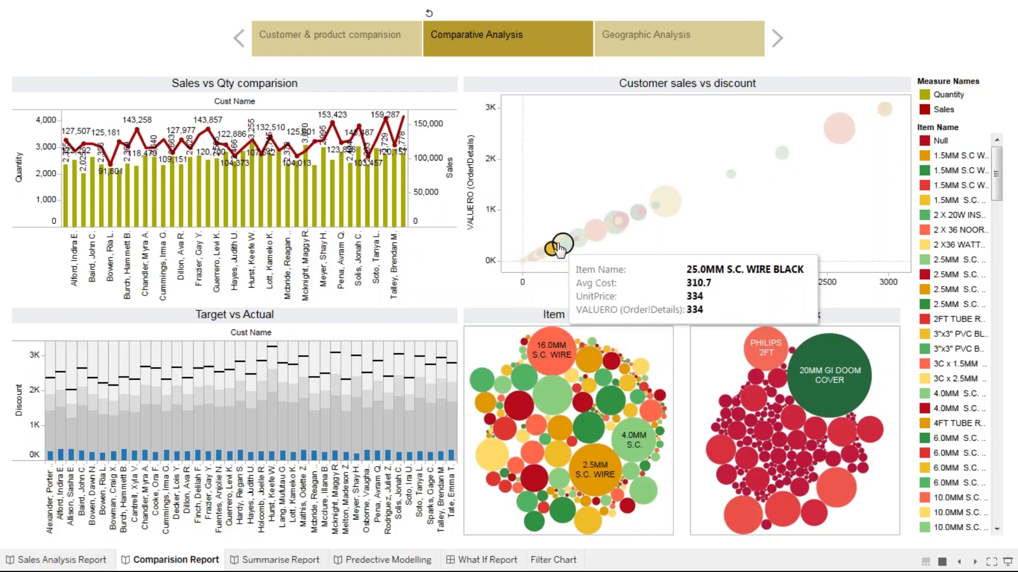
{"action": "left_click", "coordinate": [775, 240]}
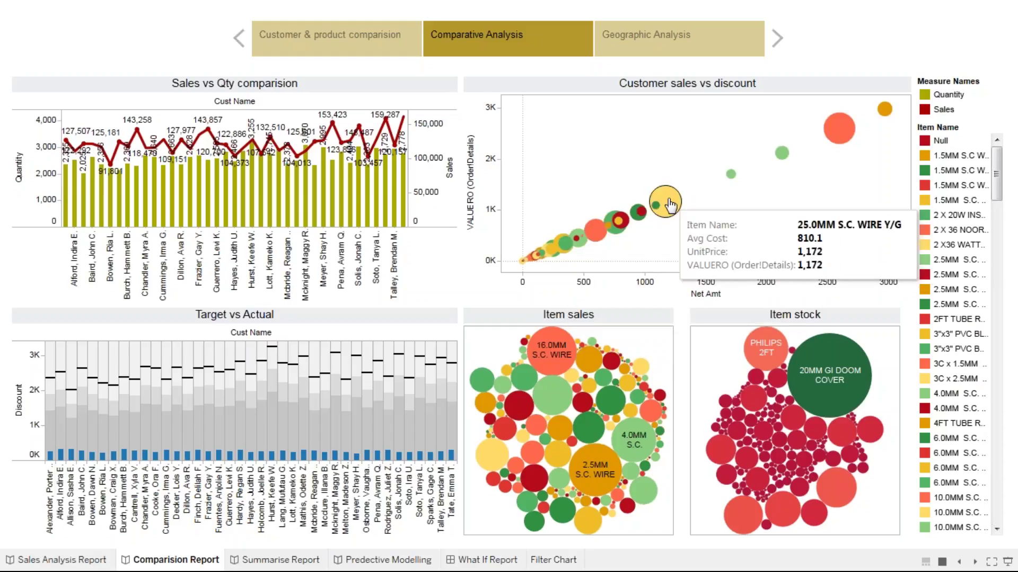
Inspect several bubbles in the Item sales and Item stock charts, briefly highlighting 20MM GI DOOM COVER in Item stock.
{"action": "mouse_move", "coordinate": [551, 498]}
{"action": "mouse_move", "coordinate": [534, 455]}
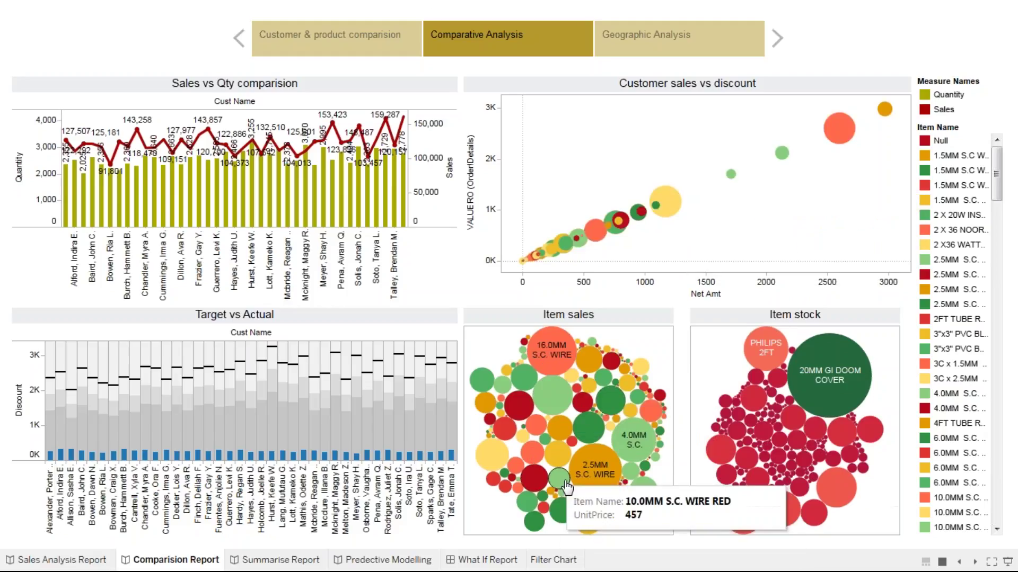
{"action": "mouse_move", "coordinate": [638, 496]}
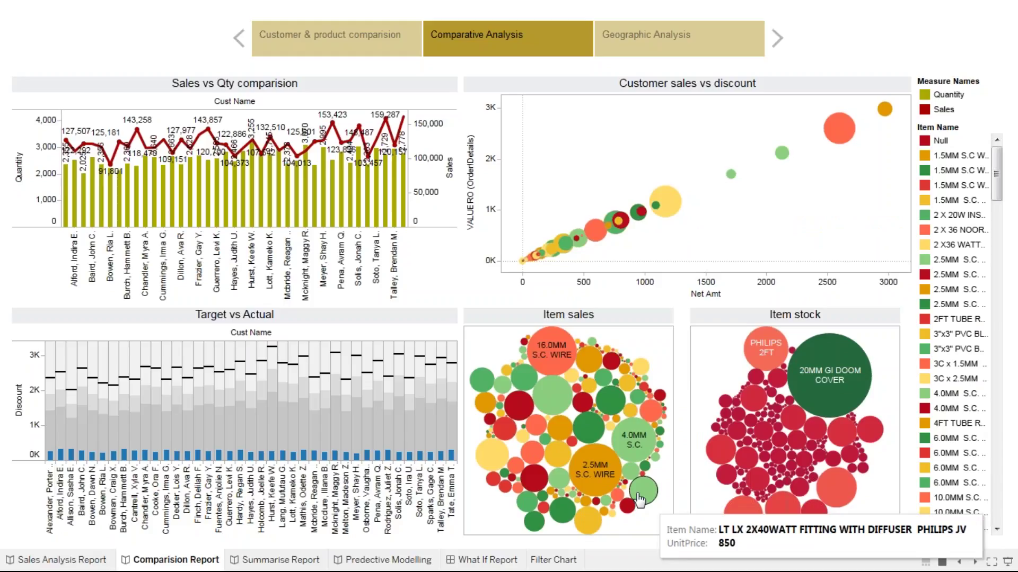
{"action": "mouse_move", "coordinate": [835, 488]}
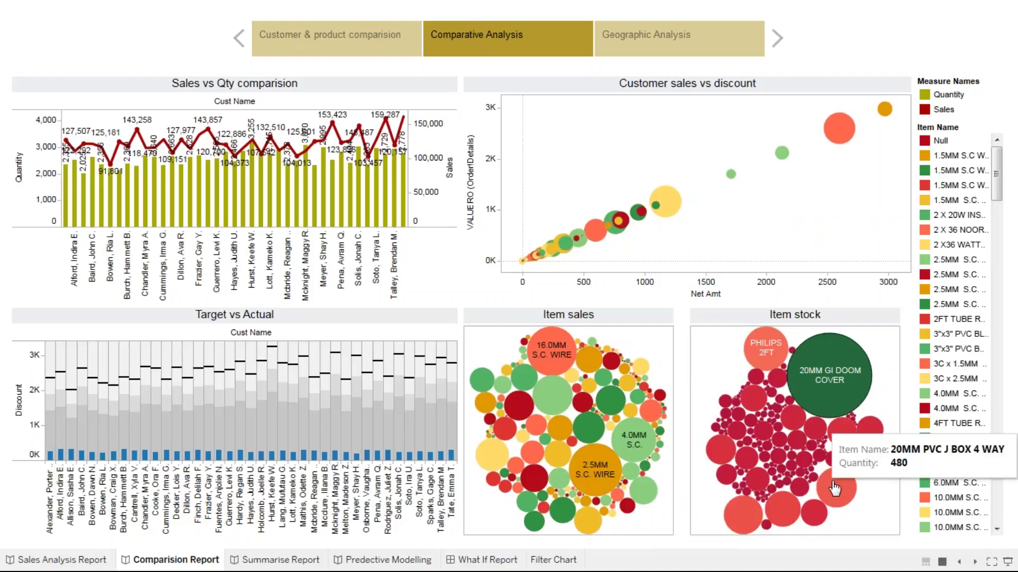
{"action": "left_click", "coordinate": [811, 387]}
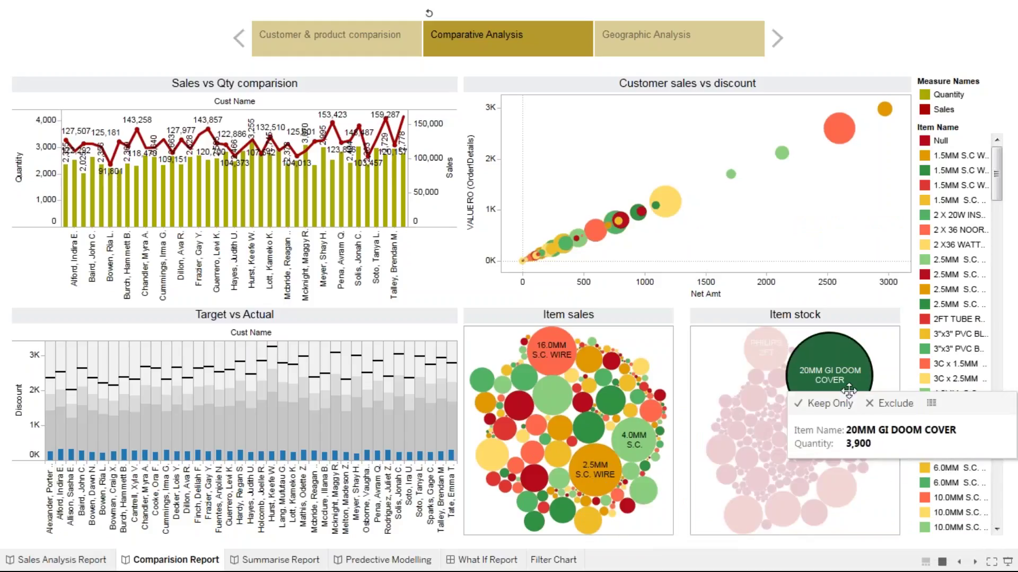
{"action": "left_click", "coordinate": [816, 371]}
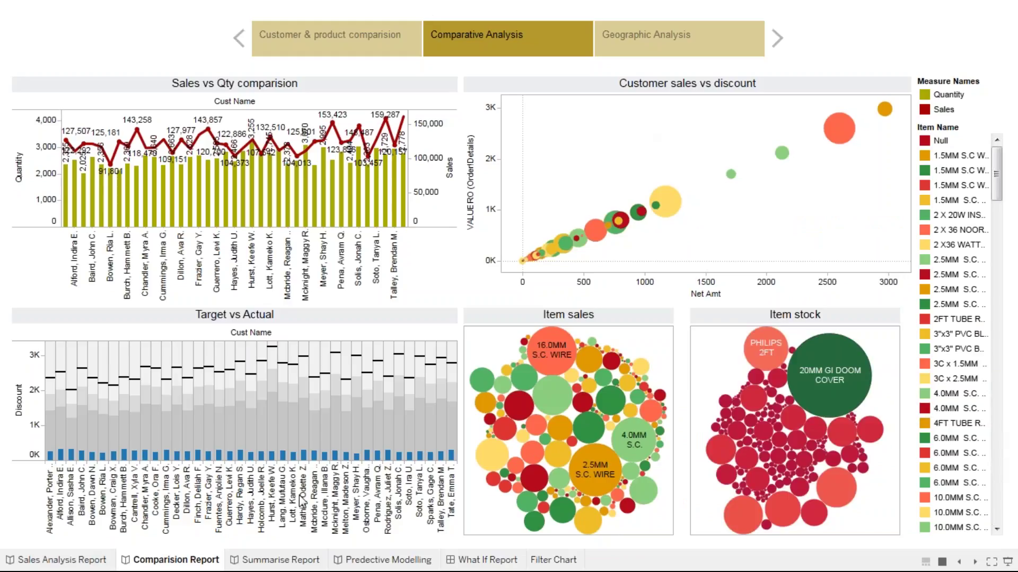
Open the Summarise Report and examine further rows of the Heat Report and Highlight report tables, including individual Avg Cost and UnitPrice cells.
{"action": "left_click", "coordinate": [284, 561]}
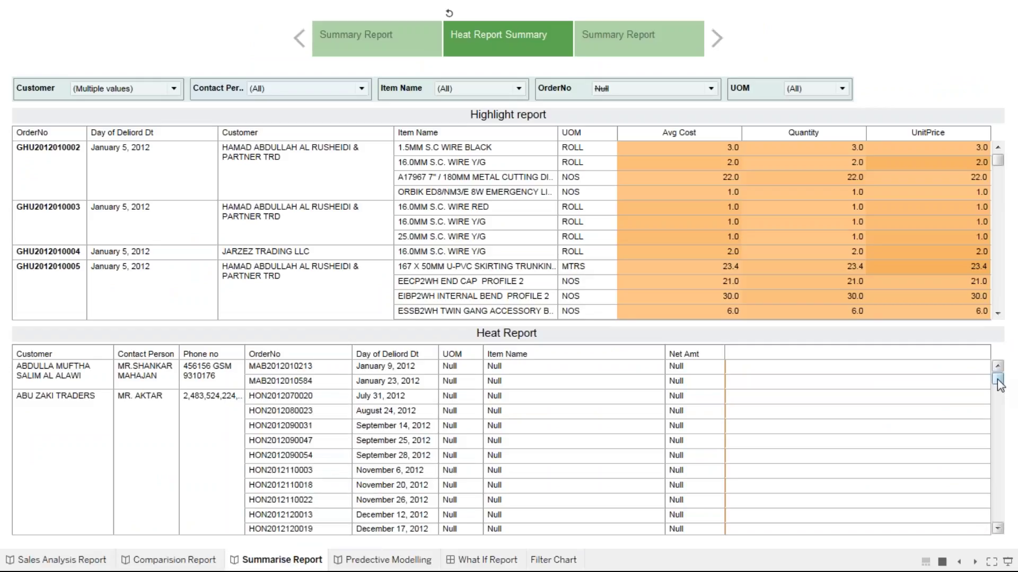
{"action": "left_click_drag", "start_coordinate": [999, 383], "coordinate": [1000, 407]}
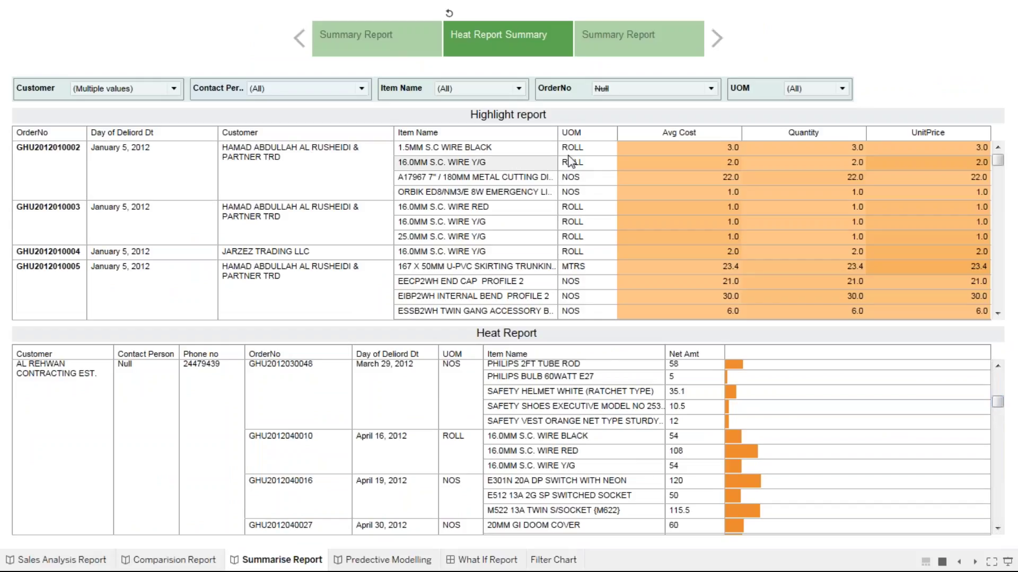
{"action": "mouse_move", "coordinate": [707, 266]}
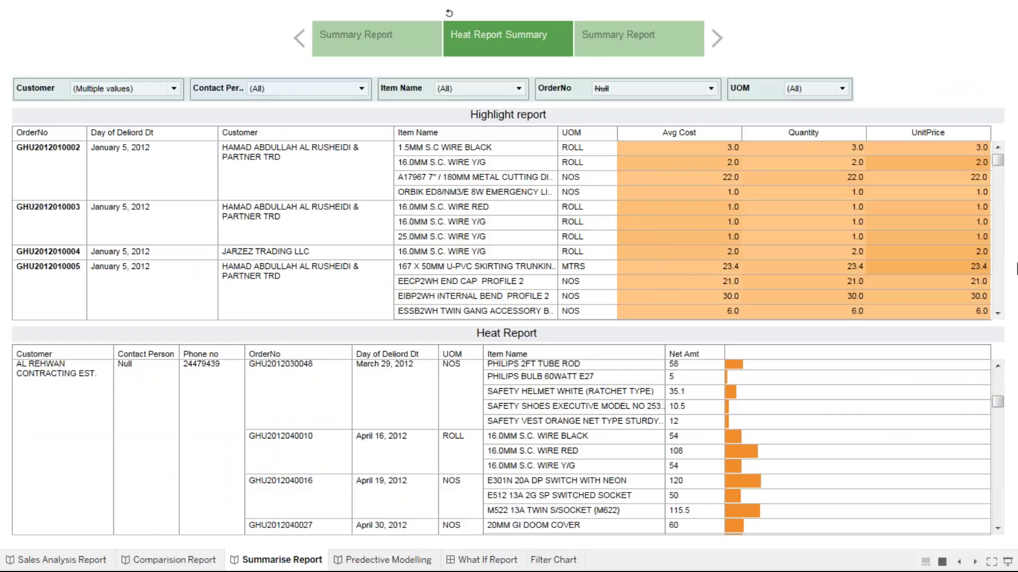
{"action": "mouse_move", "coordinate": [955, 224]}
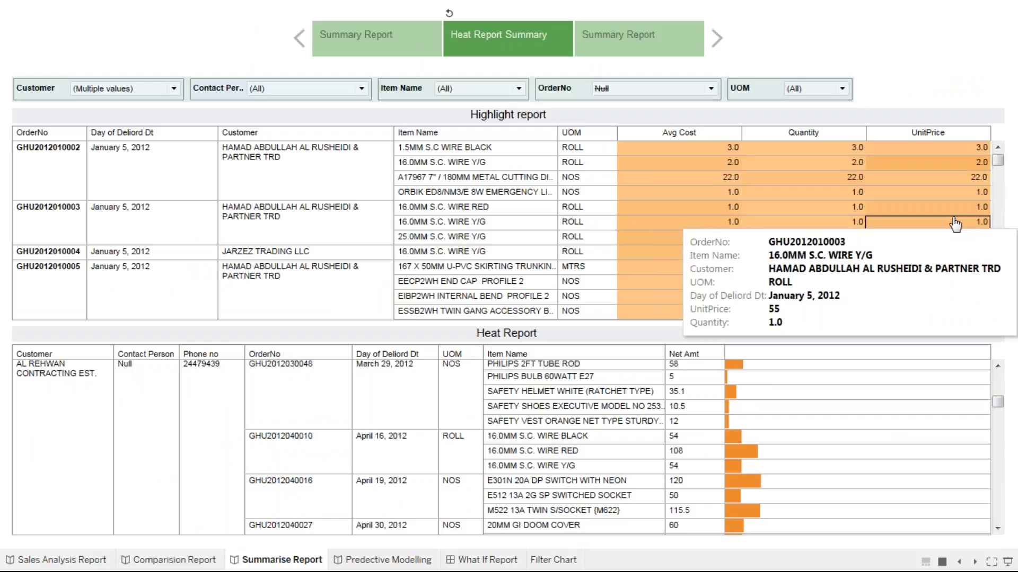
{"action": "scroll", "coordinate": [956, 224], "scroll_direction": "down", "scroll_amount": 5}
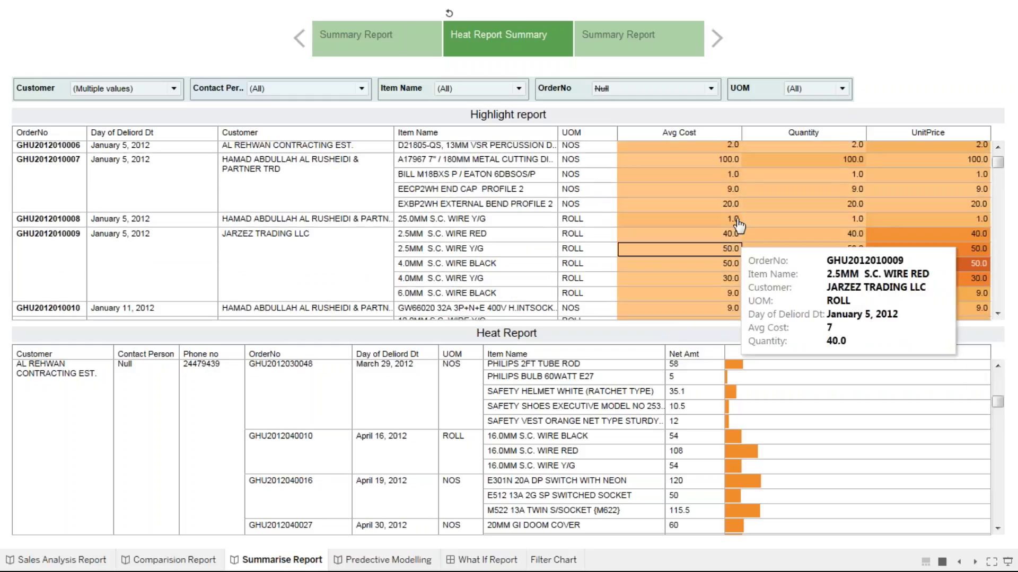
{"action": "scroll", "coordinate": [738, 225], "scroll_direction": "down", "scroll_amount": 2}
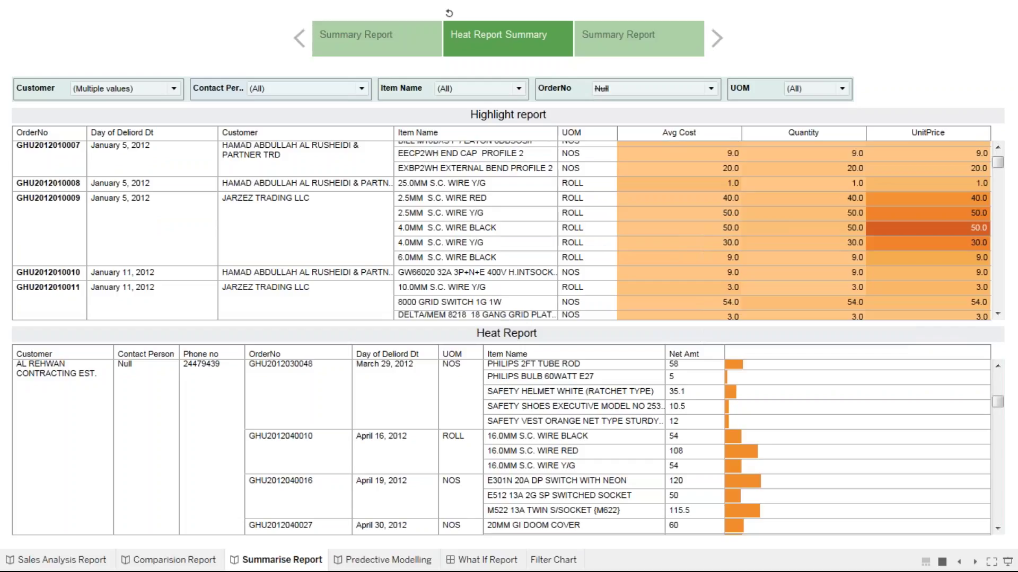
Examine further order rows of the Highlight report table, from the January 2012 orders down to the null items and back to April 2012.
{"action": "scroll", "coordinate": [502, 231], "scroll_direction": "down", "scroll_amount": 5}
{"action": "scroll", "coordinate": [676, 247], "scroll_direction": "down", "scroll_amount": 5}
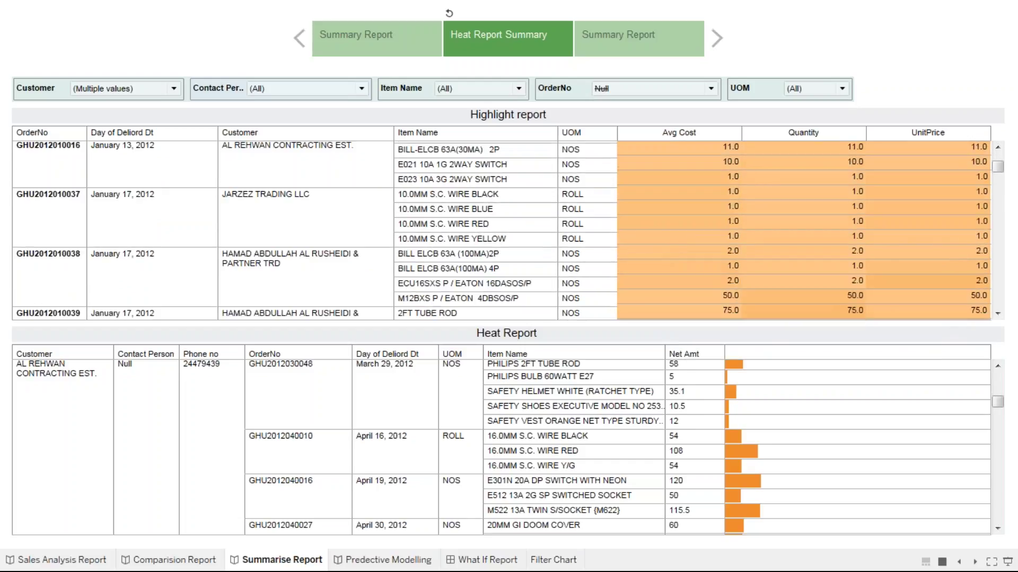
{"action": "scroll", "coordinate": [1000, 178], "scroll_direction": "down", "scroll_amount": 5}
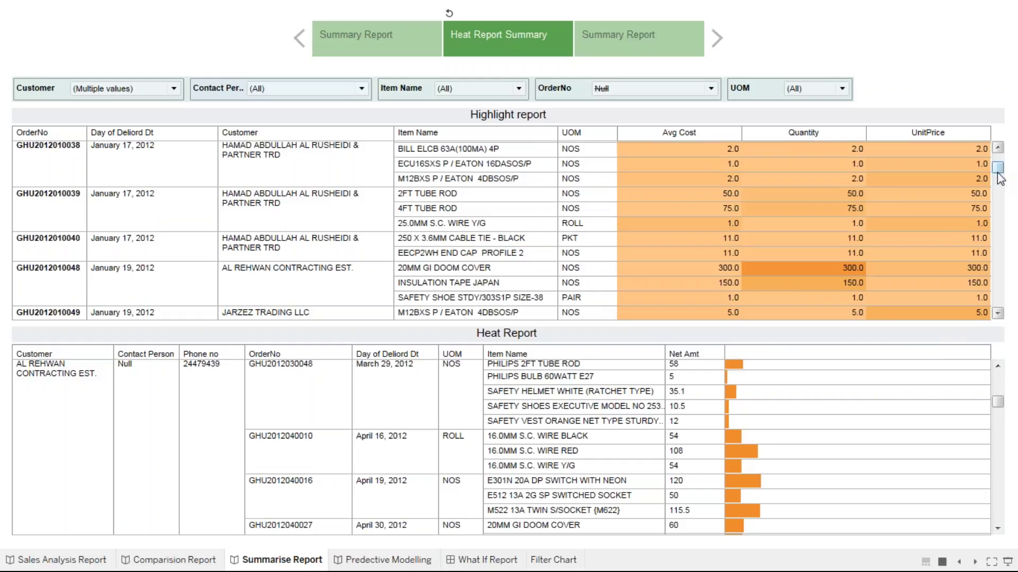
{"action": "left_click_drag", "start_coordinate": [1000, 178], "coordinate": [1000, 316]}
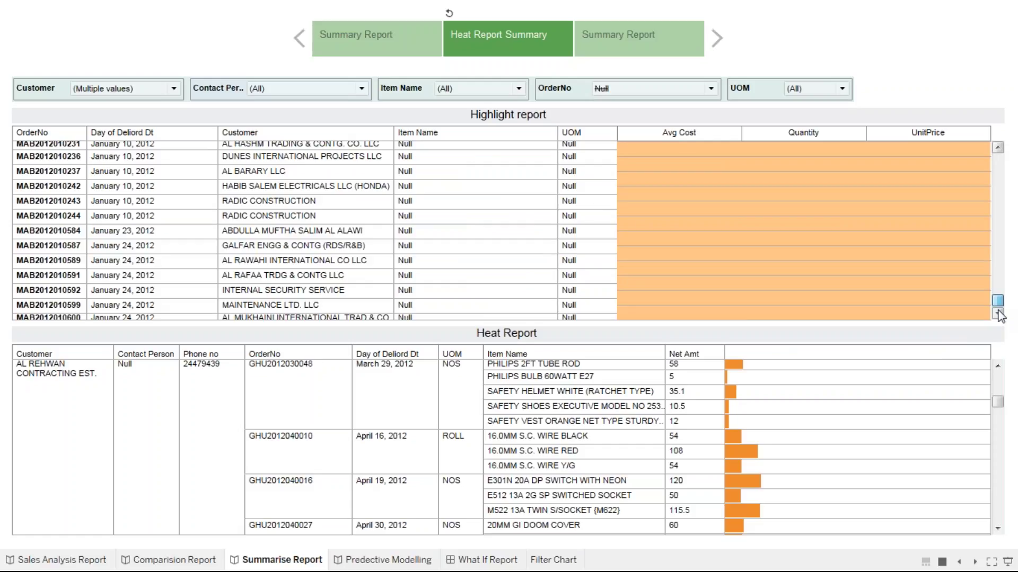
{"action": "left_click_drag", "start_coordinate": [1000, 315], "coordinate": [998, 223]}
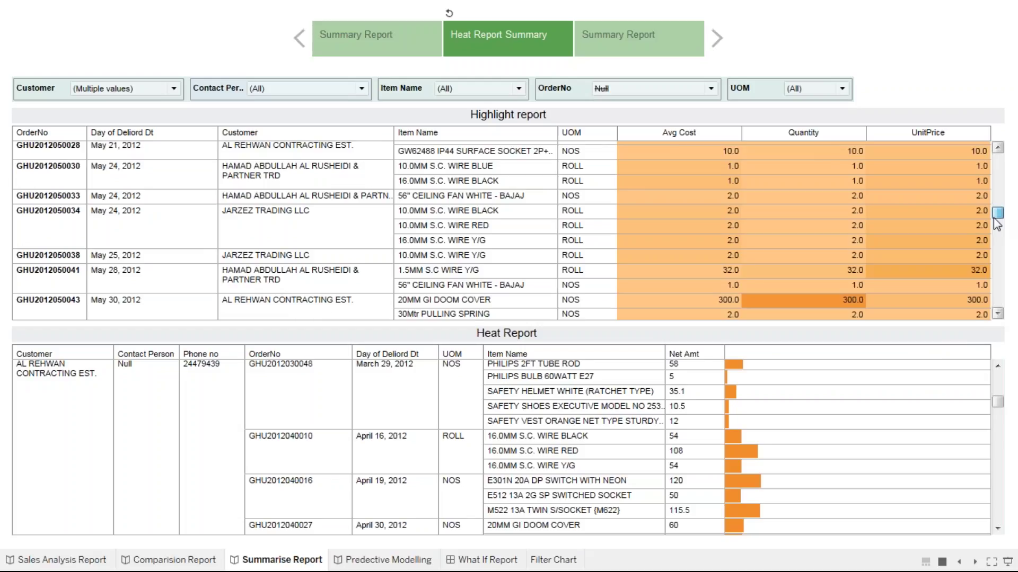
{"action": "scroll", "coordinate": [964, 262], "scroll_direction": "up", "scroll_amount": 3}
{"action": "mouse_move", "coordinate": [964, 262]}
{"action": "scroll", "coordinate": [964, 263], "scroll_direction": "up", "scroll_amount": 5}
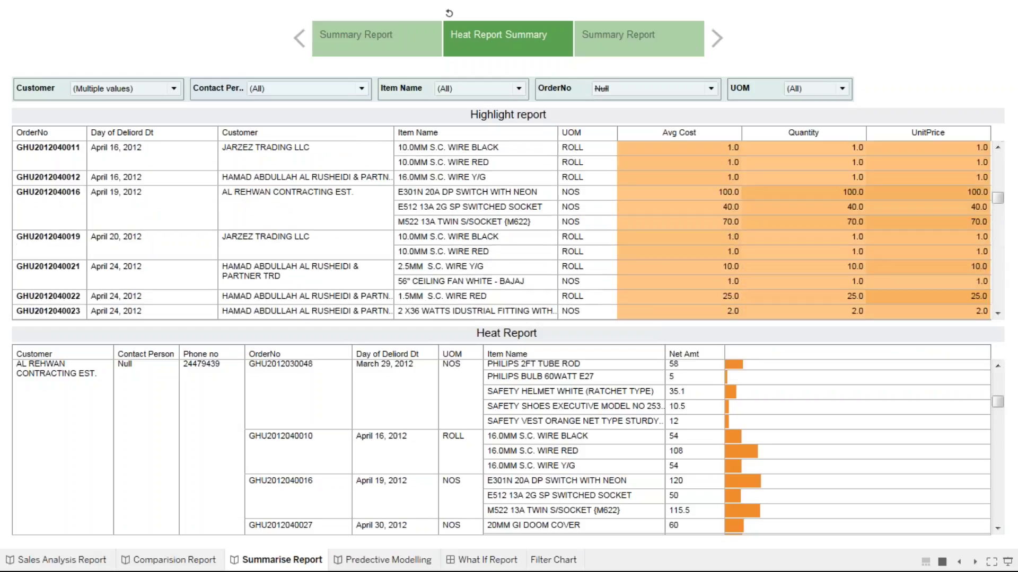
Examine the AL REHWAN CONTRACTING EST. orders and the customers that follow in the Heat Report table.
{"action": "scroll", "coordinate": [903, 447], "scroll_direction": "down", "scroll_amount": 5}
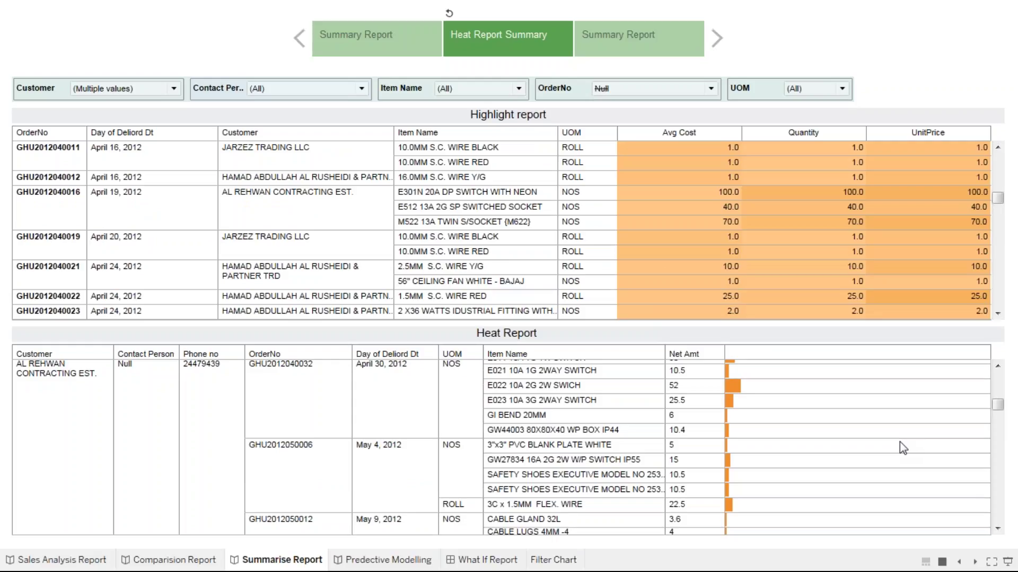
{"action": "scroll", "coordinate": [903, 448], "scroll_direction": "down", "scroll_amount": 5}
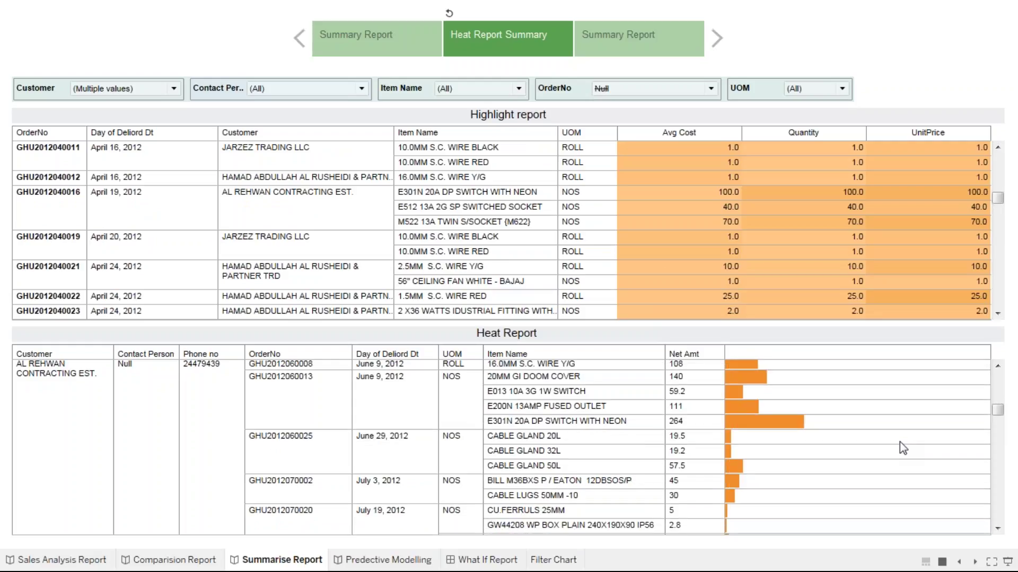
{"action": "scroll", "coordinate": [899, 449], "scroll_direction": "up", "scroll_amount": 3}
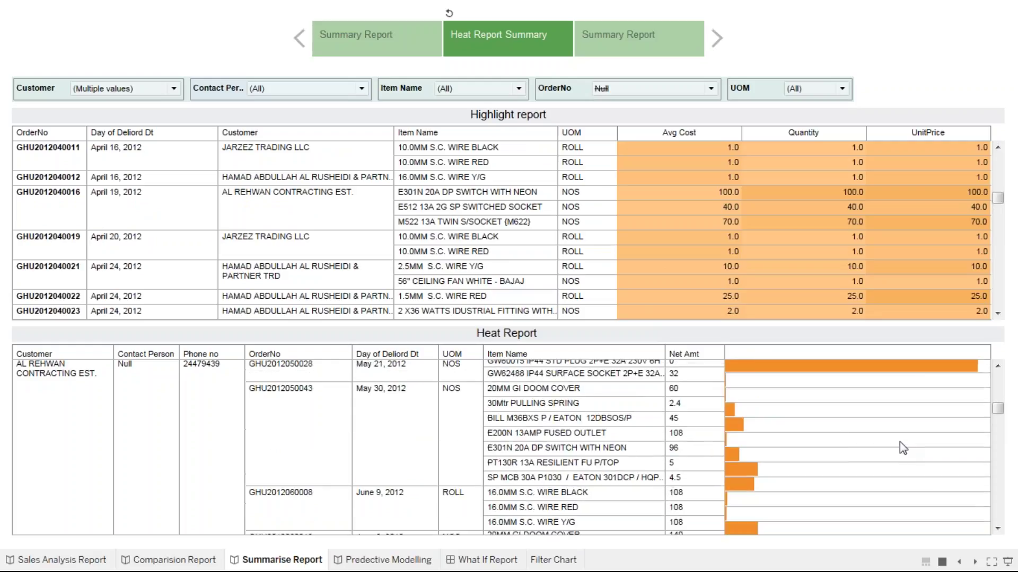
{"action": "scroll", "coordinate": [900, 443], "scroll_direction": "up", "scroll_amount": 1}
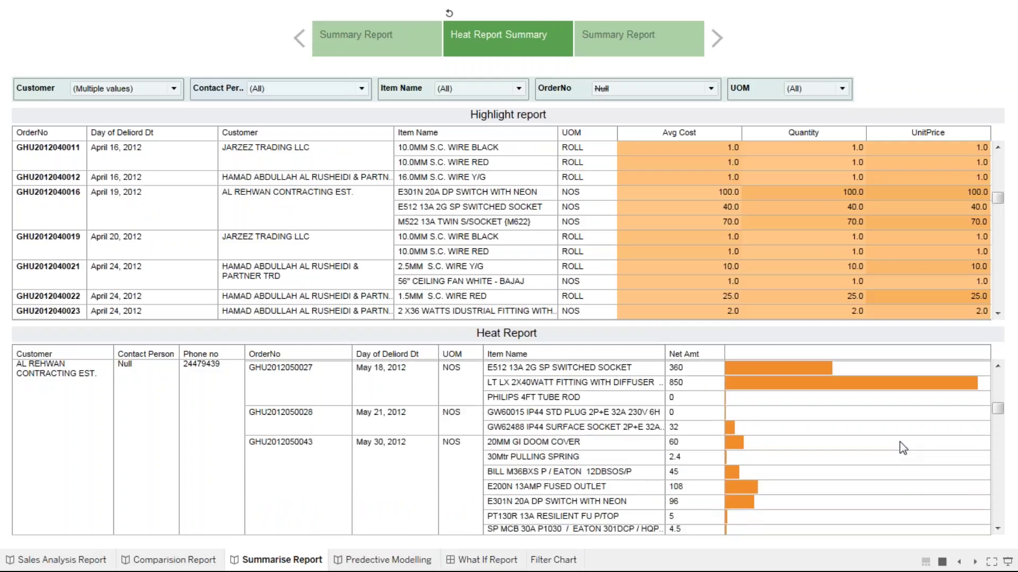
{"action": "scroll", "coordinate": [903, 448], "scroll_direction": "down", "scroll_amount": 10}
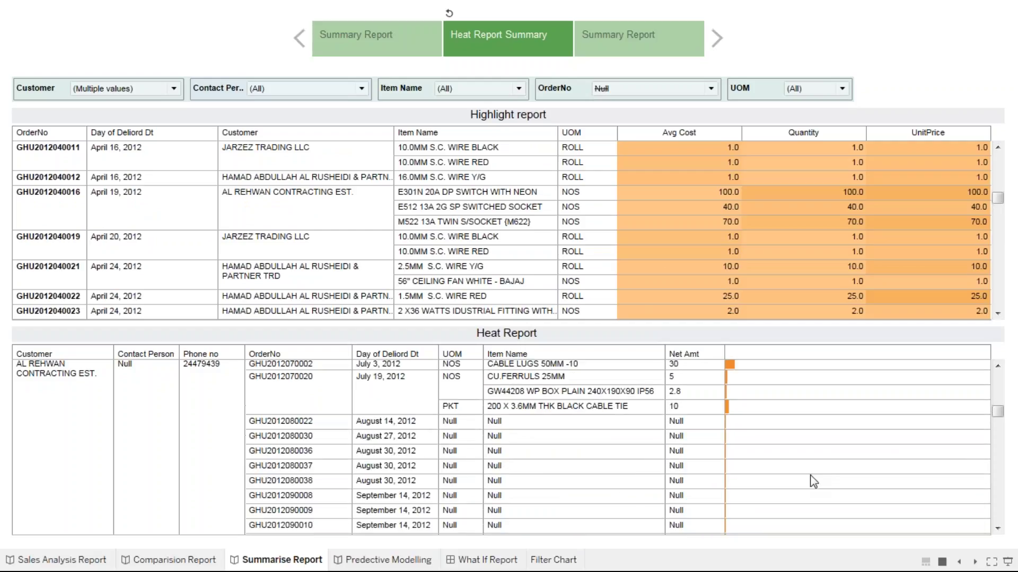
{"action": "scroll", "coordinate": [818, 475], "scroll_direction": "down", "scroll_amount": 5}
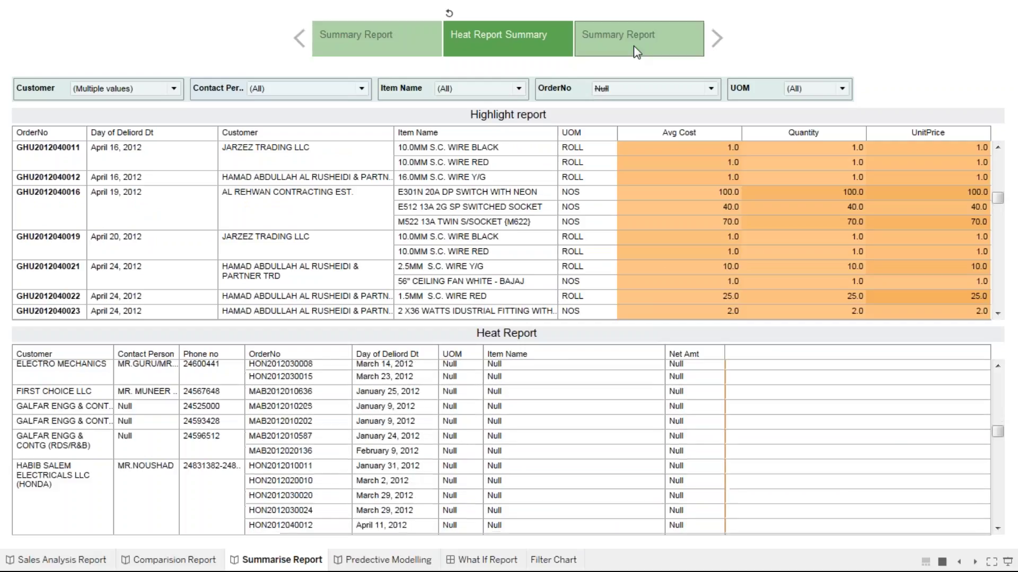
Show the last Summary Report story point and examine the bars of the Item Sales Trend chart through its item list.
{"action": "left_click", "coordinate": [637, 51]}
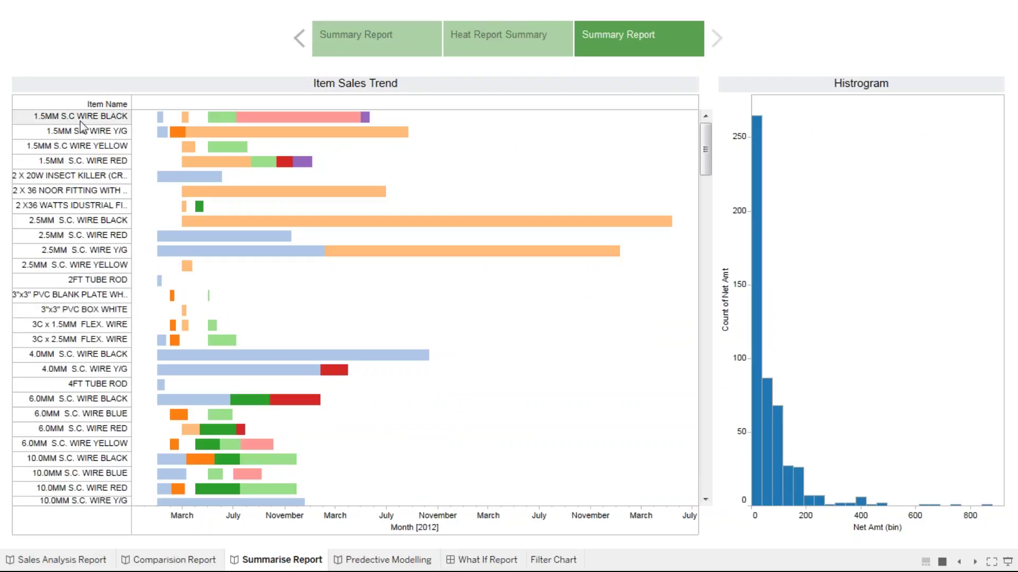
{"action": "mouse_move", "coordinate": [159, 136]}
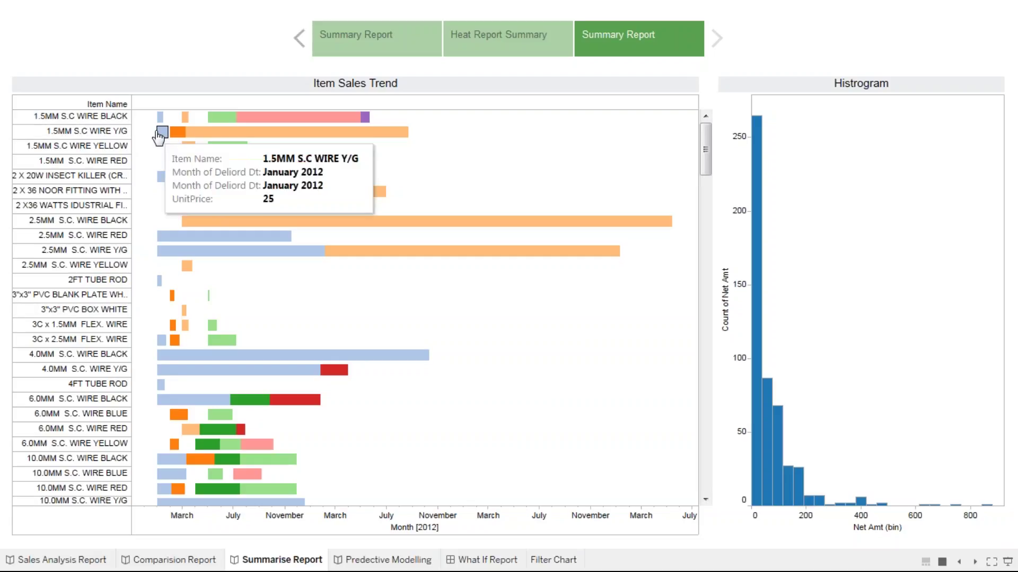
{"action": "mouse_move", "coordinate": [211, 365]}
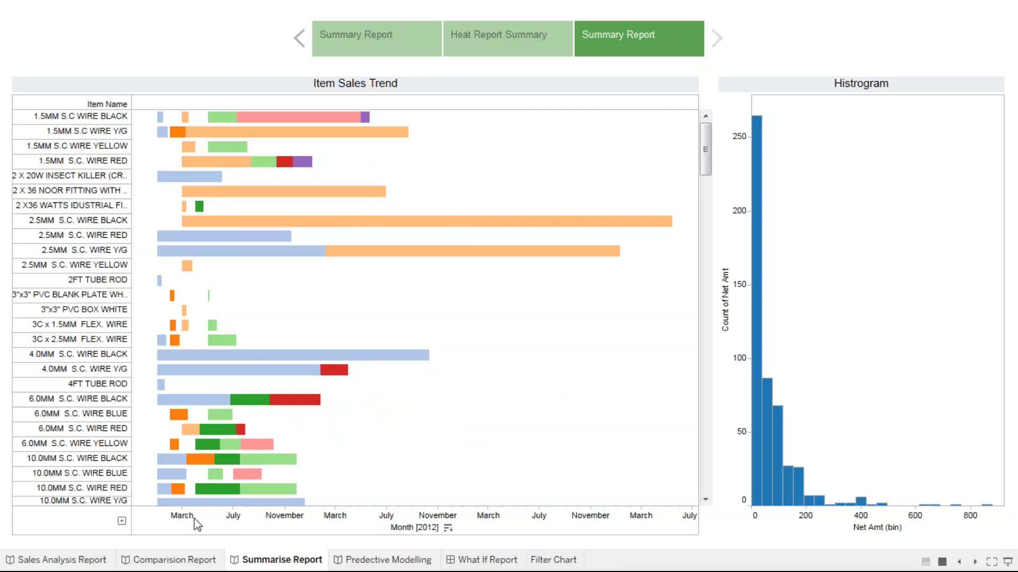
{"action": "mouse_move", "coordinate": [200, 503]}
{"action": "mouse_move", "coordinate": [269, 197]}
{"action": "scroll", "coordinate": [526, 353], "scroll_direction": "down", "scroll_amount": 1}
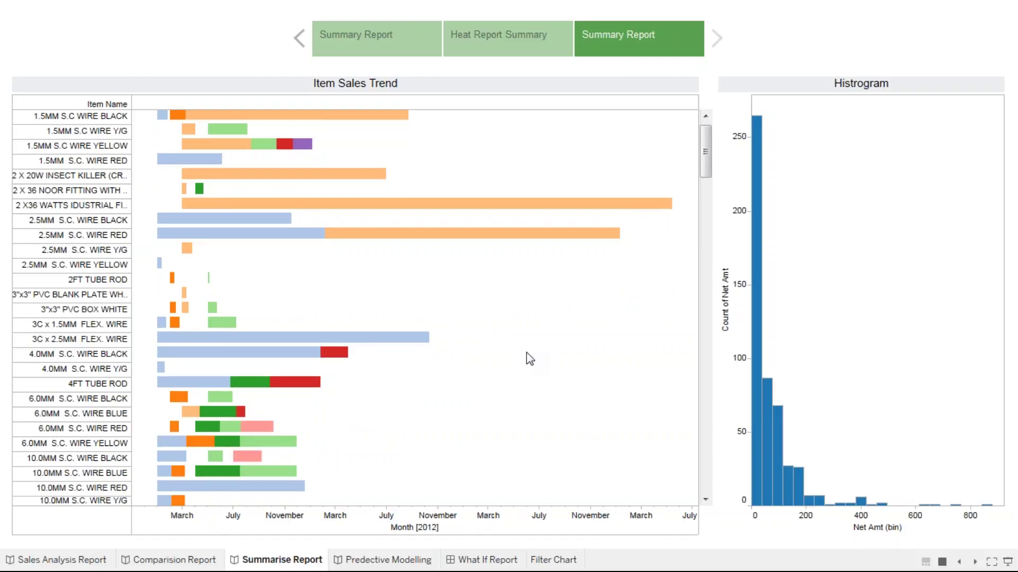
{"action": "scroll", "coordinate": [526, 352], "scroll_direction": "down", "scroll_amount": 15}
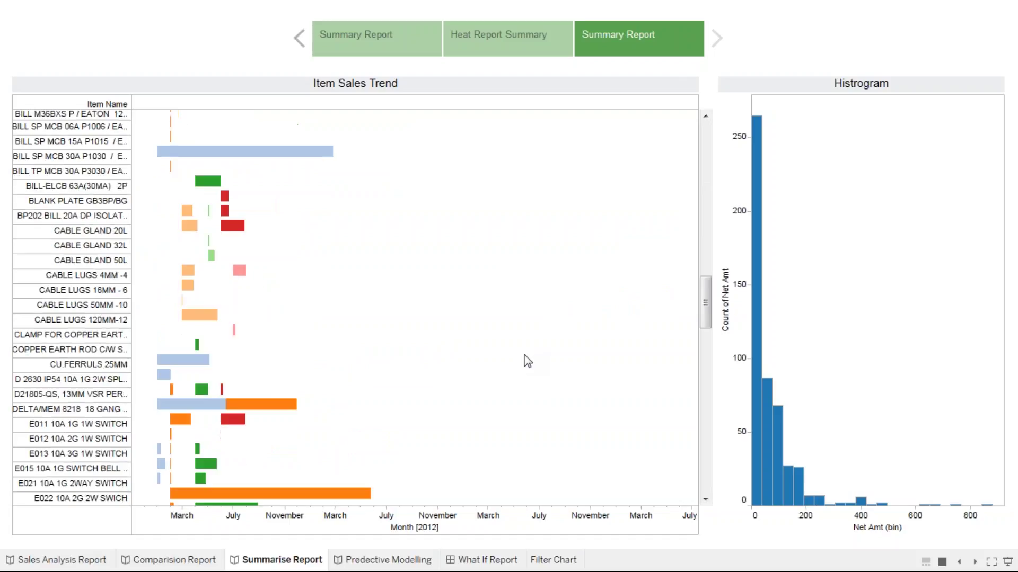
{"action": "scroll", "coordinate": [527, 360], "scroll_direction": "down", "scroll_amount": 3}
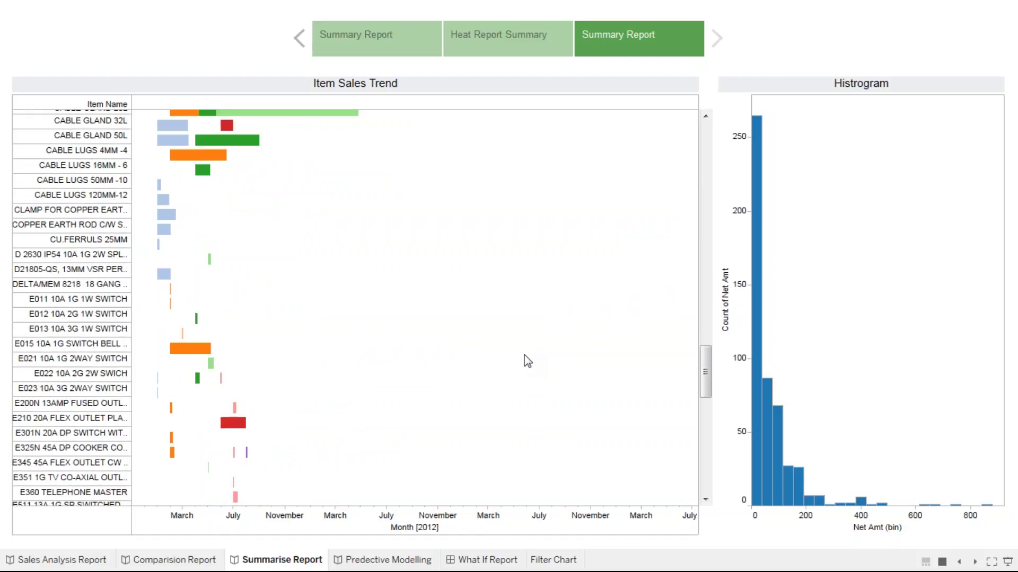
{"action": "scroll", "coordinate": [526, 361], "scroll_direction": "down", "scroll_amount": 20}
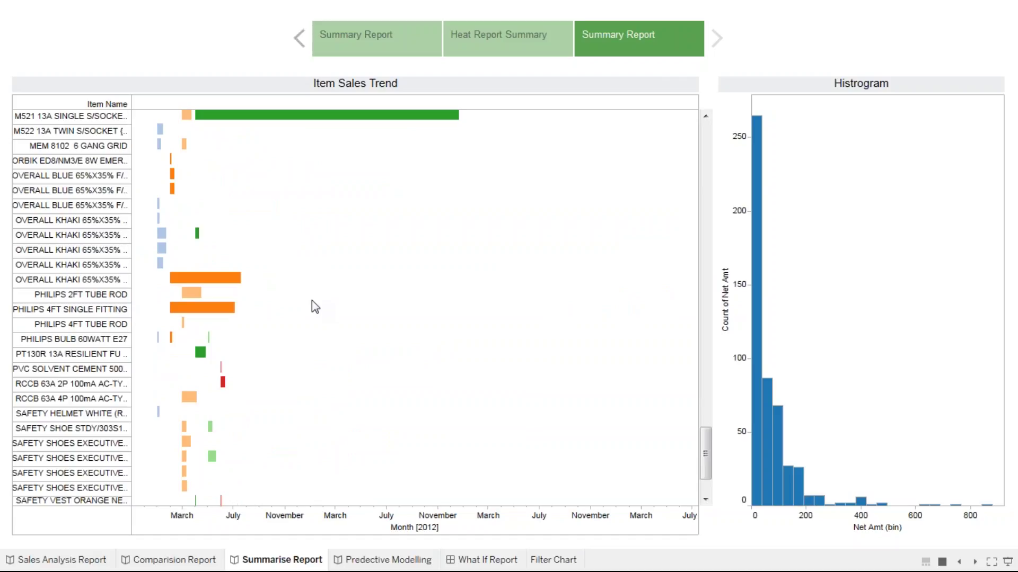
{"action": "scroll", "coordinate": [315, 306], "scroll_direction": "down", "scroll_amount": 3}
Open the Predective Modelling report and show its Predective Analytics story point.
{"action": "mouse_move", "coordinate": [381, 563]}
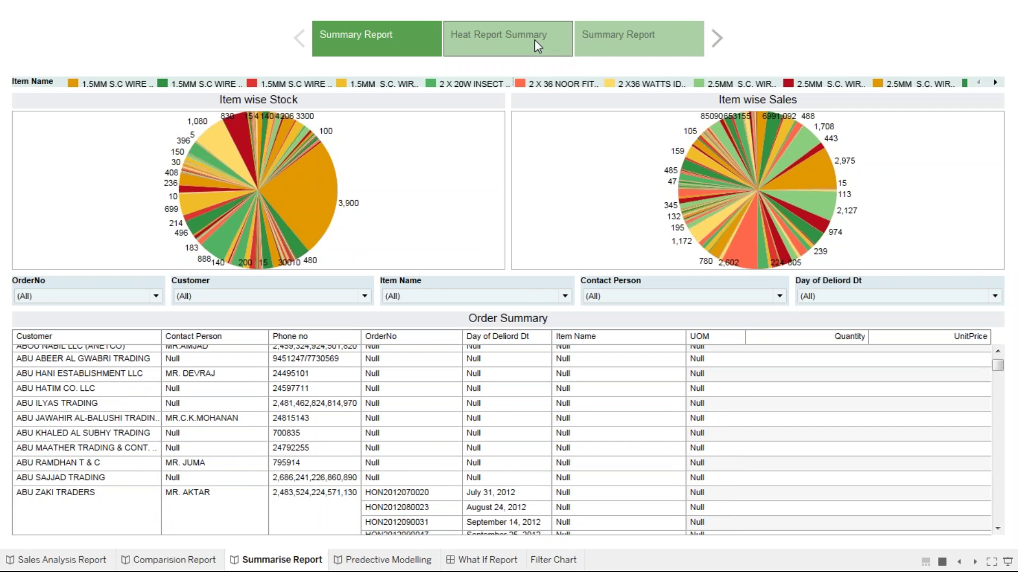
{"action": "left_click", "coordinate": [408, 562]}
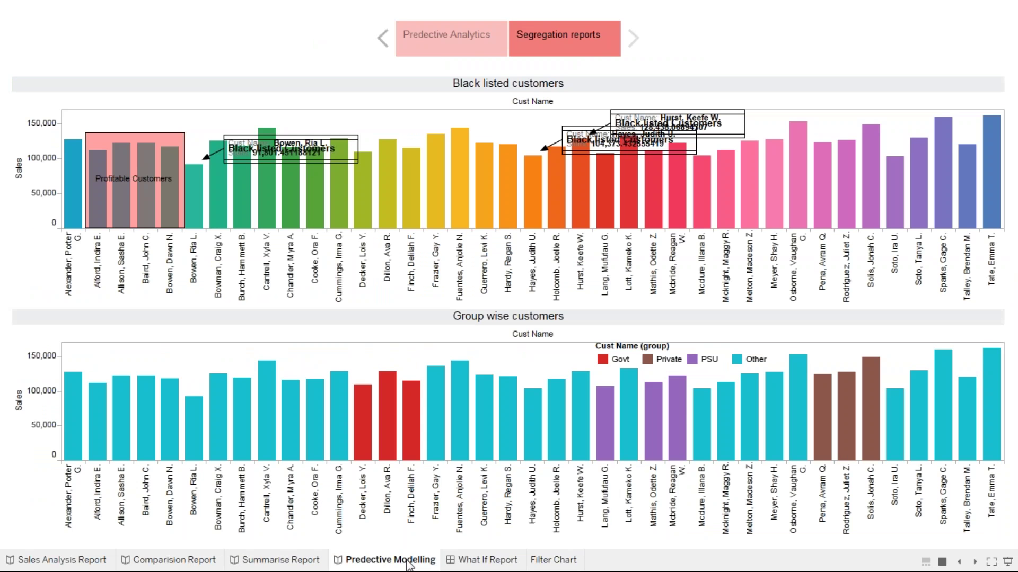
{"action": "left_click", "coordinate": [434, 39]}
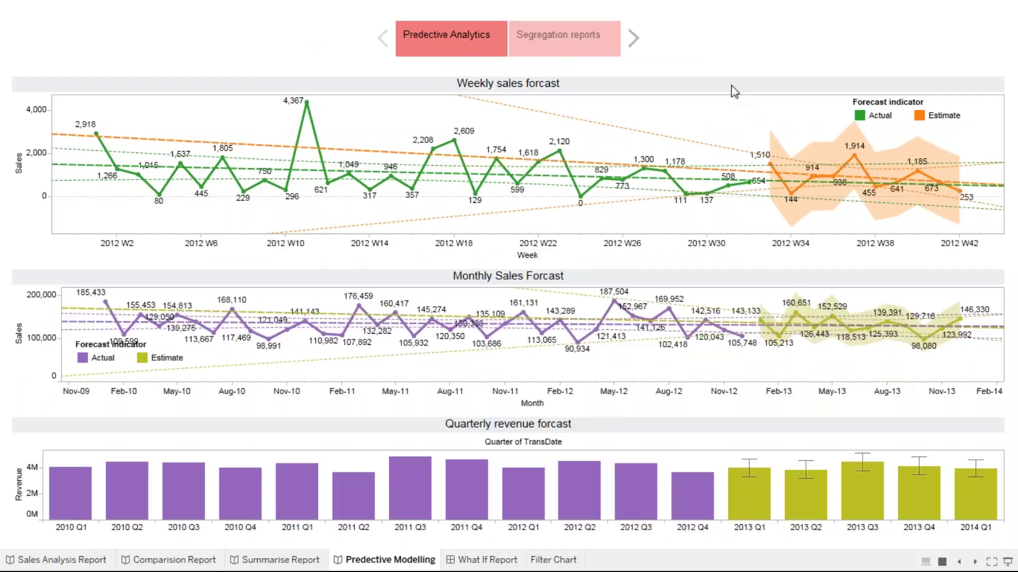
Highlight the Actual series in the forecast charts and inspect its points and trend line in the weekly sales forecast.
{"action": "left_click", "coordinate": [880, 121]}
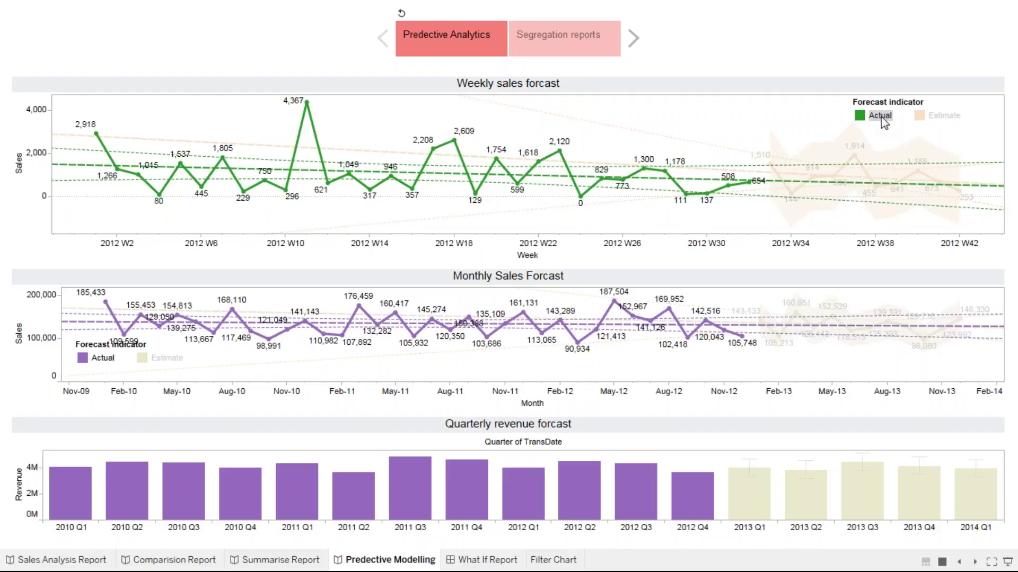
{"action": "mouse_move", "coordinate": [84, 177]}
{"action": "mouse_move", "coordinate": [746, 203]}
{"action": "mouse_move", "coordinate": [568, 216]}
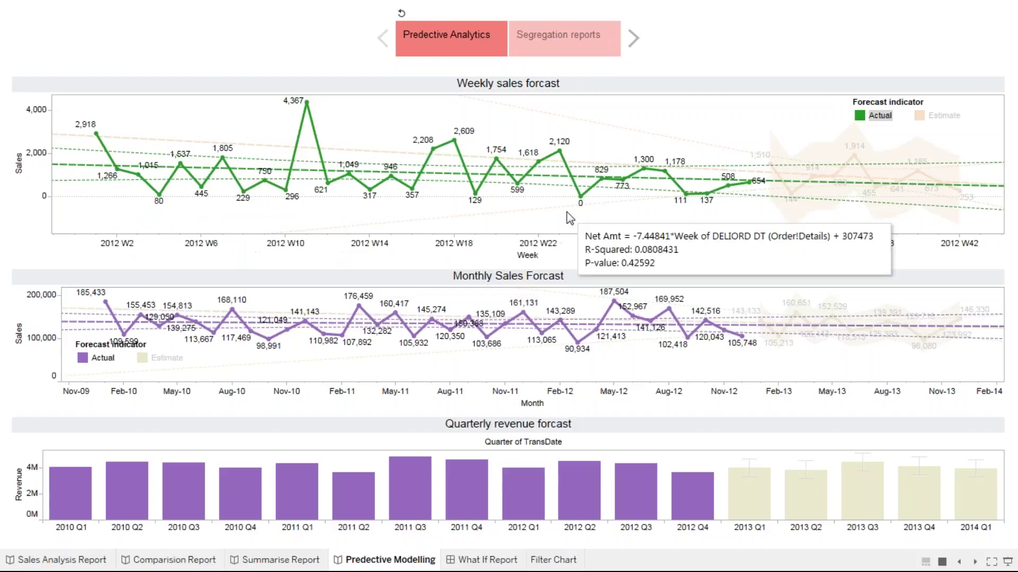
Highlight the Estimate series, inspect its points in the weekly sales forecast, and clear the highlight.
{"action": "left_click", "coordinate": [922, 118]}
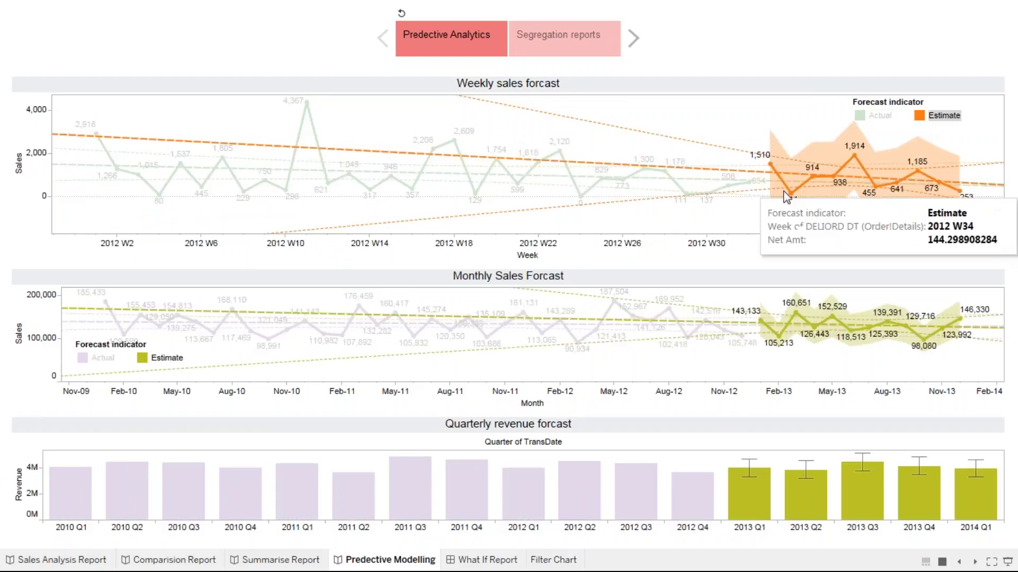
{"action": "mouse_move", "coordinate": [865, 168]}
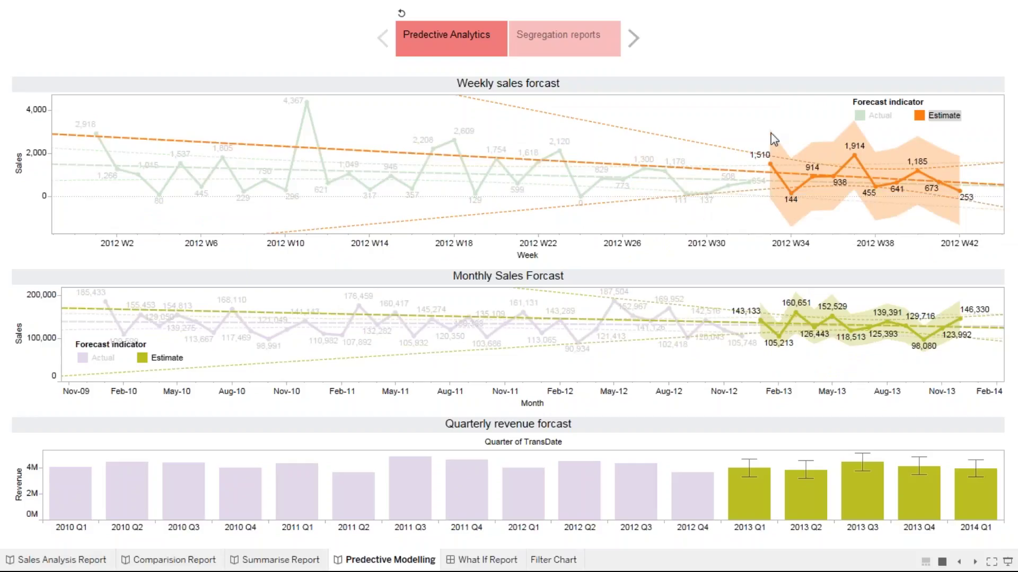
{"action": "mouse_move", "coordinate": [772, 168]}
{"action": "mouse_move", "coordinate": [134, 136]}
{"action": "left_click", "coordinate": [944, 116]}
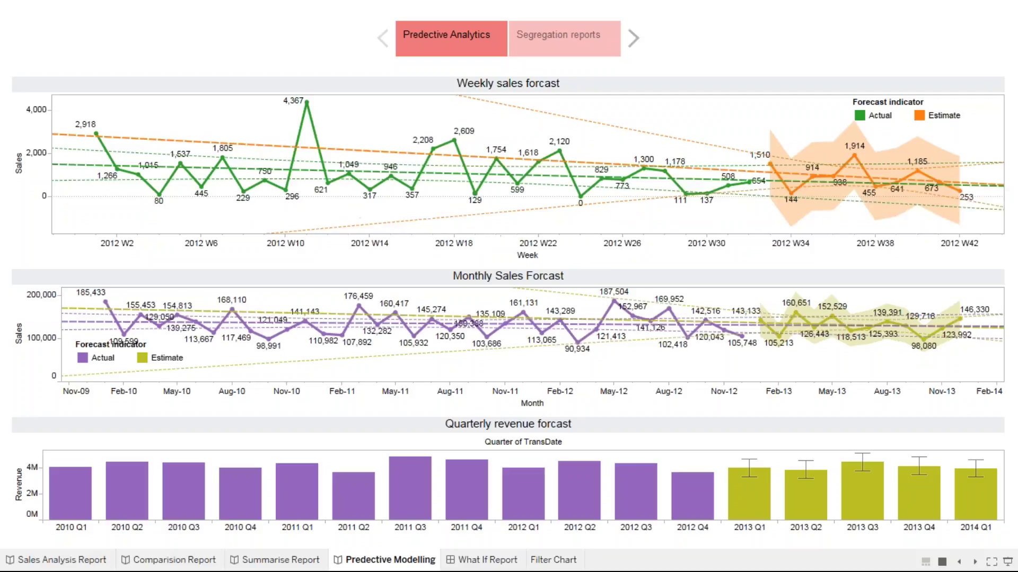
Compare the weekly trend lines by highlighting Actual and then Estimate, and clear the highlight.
{"action": "left_click", "coordinate": [860, 118]}
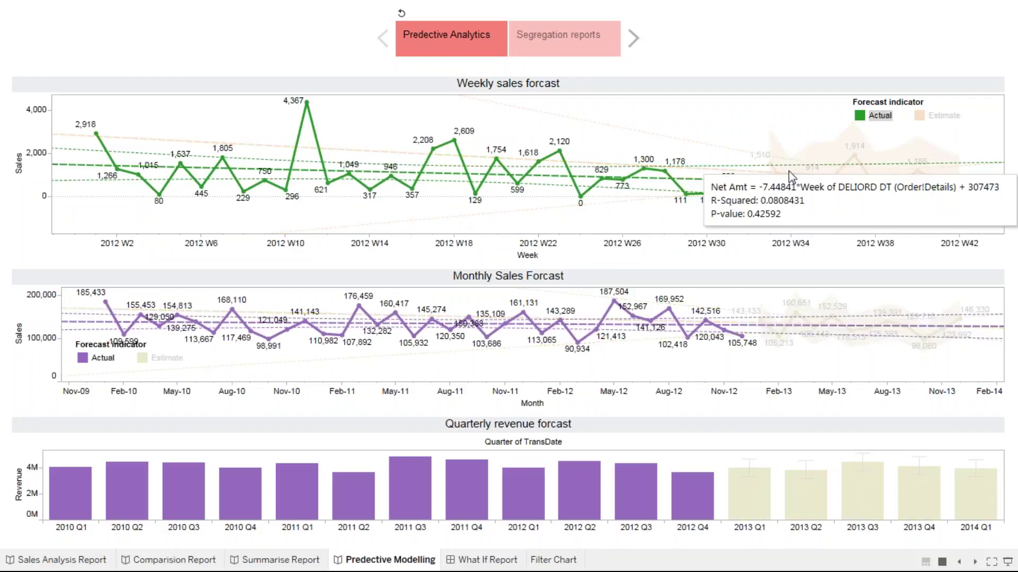
{"action": "left_click", "coordinate": [932, 115]}
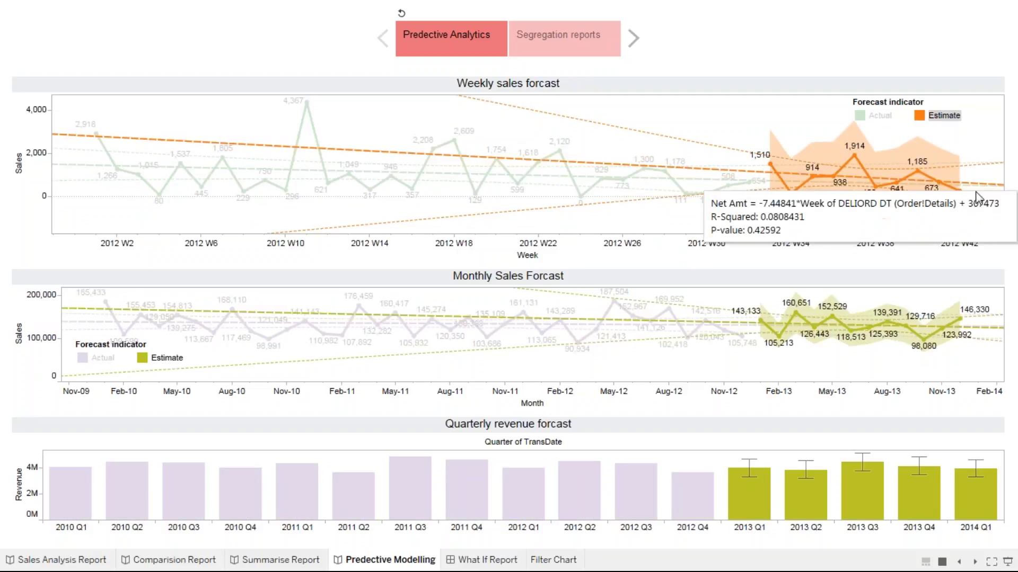
{"action": "left_click", "coordinate": [937, 197]}
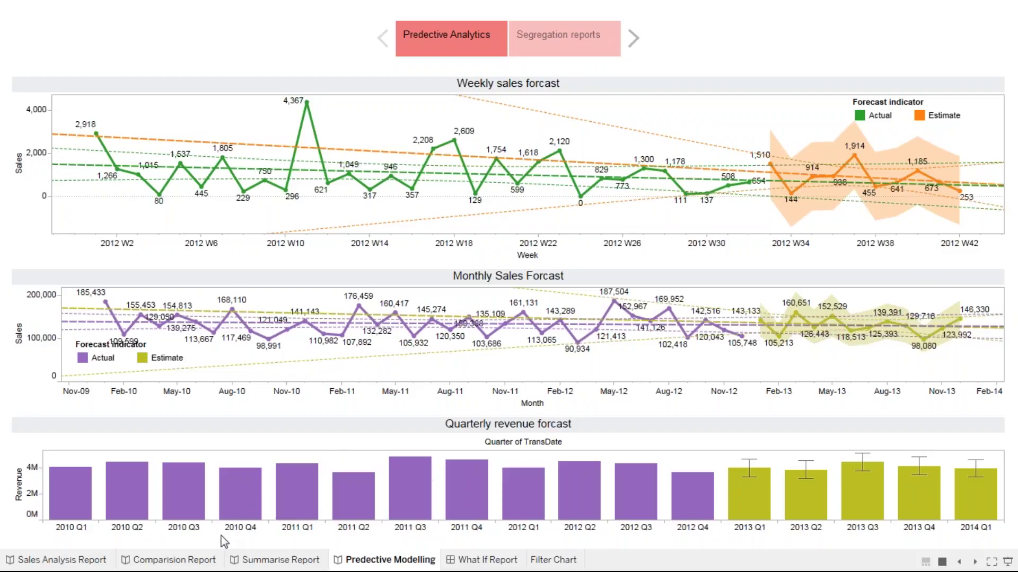
Inspect estimated quarters in the Quarterly revenue forecast, highlighting Actual and then Estimate, and clear the highlight.
{"action": "mouse_move", "coordinate": [762, 488]}
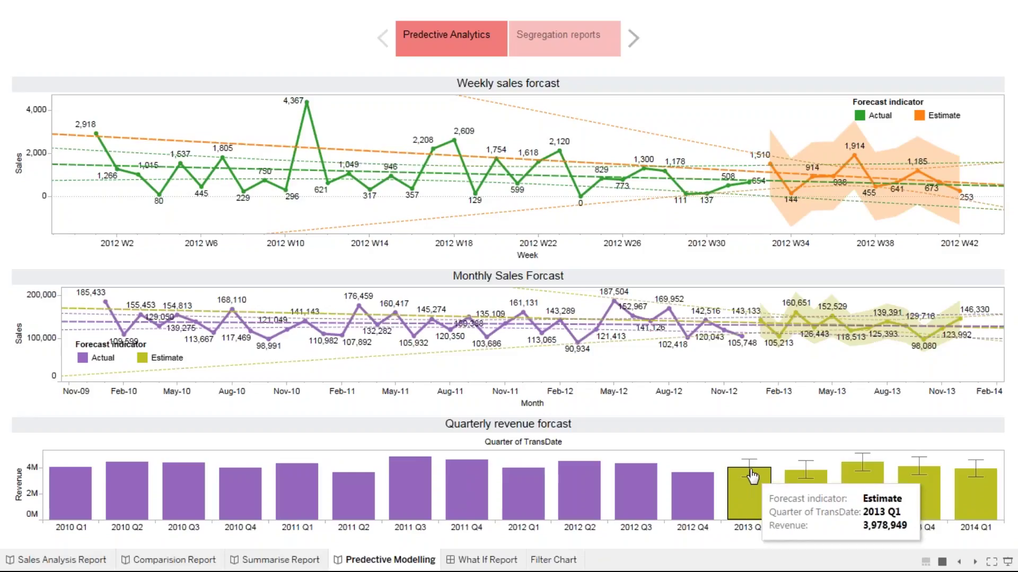
{"action": "left_click", "coordinate": [888, 117]}
{"action": "left_click", "coordinate": [939, 114]}
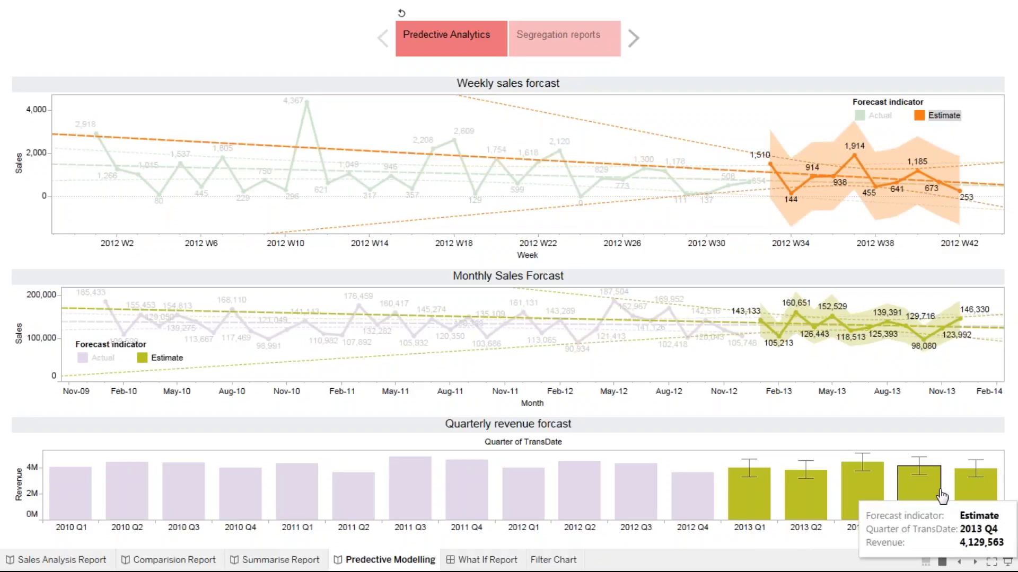
{"action": "left_click", "coordinate": [950, 118]}
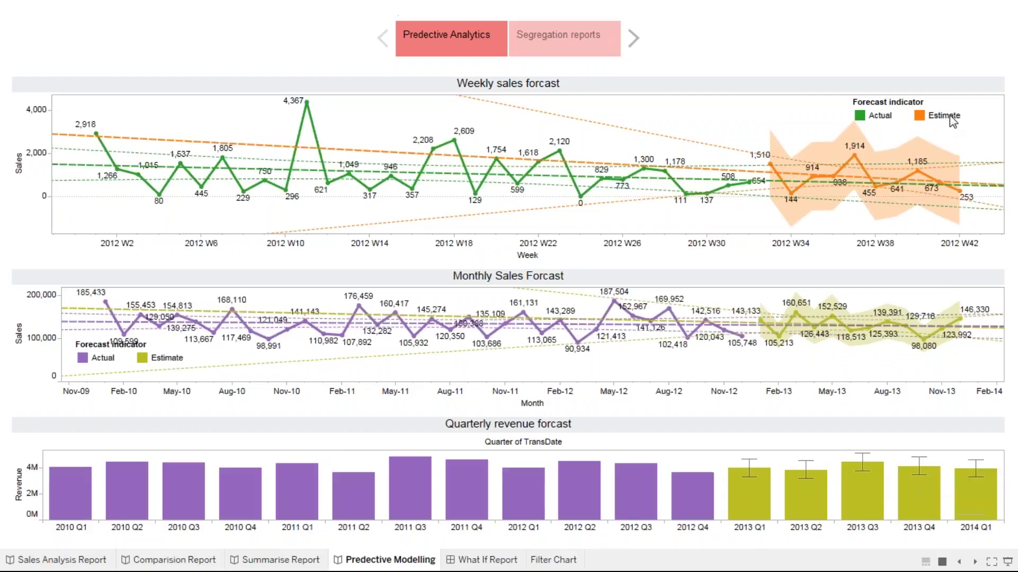
Show the Segregation reports story point, inspect bars in the Group wise customers chart, and highlight the PSU group.
{"action": "left_click", "coordinate": [573, 51]}
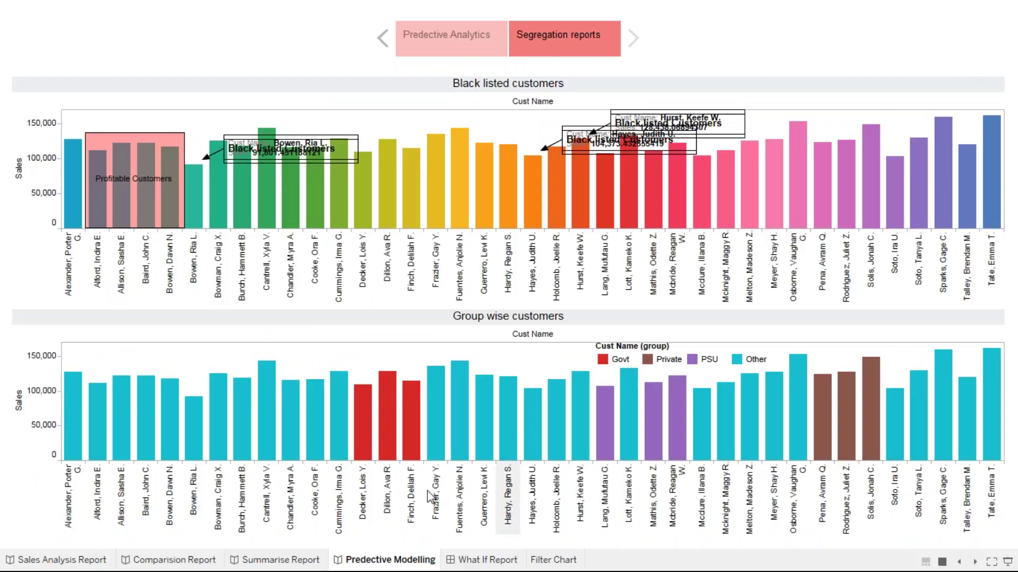
{"action": "mouse_move", "coordinate": [152, 419]}
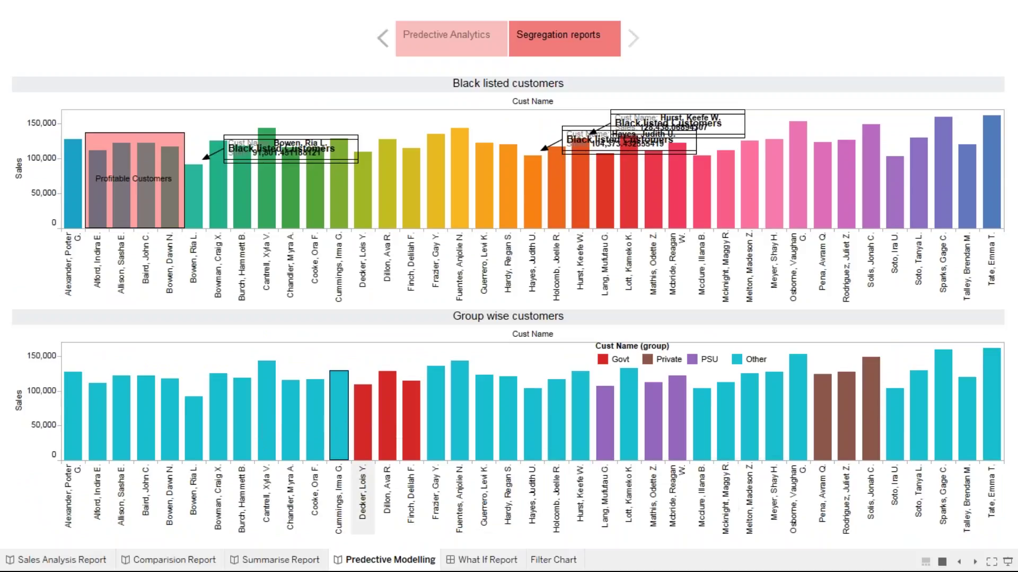
{"action": "mouse_move", "coordinate": [380, 444]}
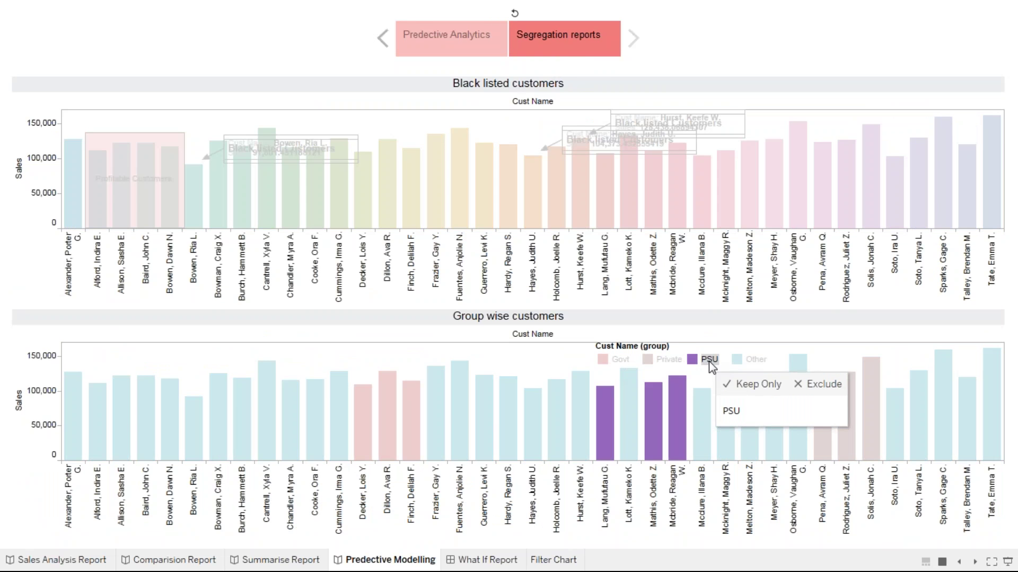
Inspect the Other group and bars in both segregation charts, select the Profitable Customers annotation area, and clear the selection.
{"action": "mouse_move", "coordinate": [756, 360]}
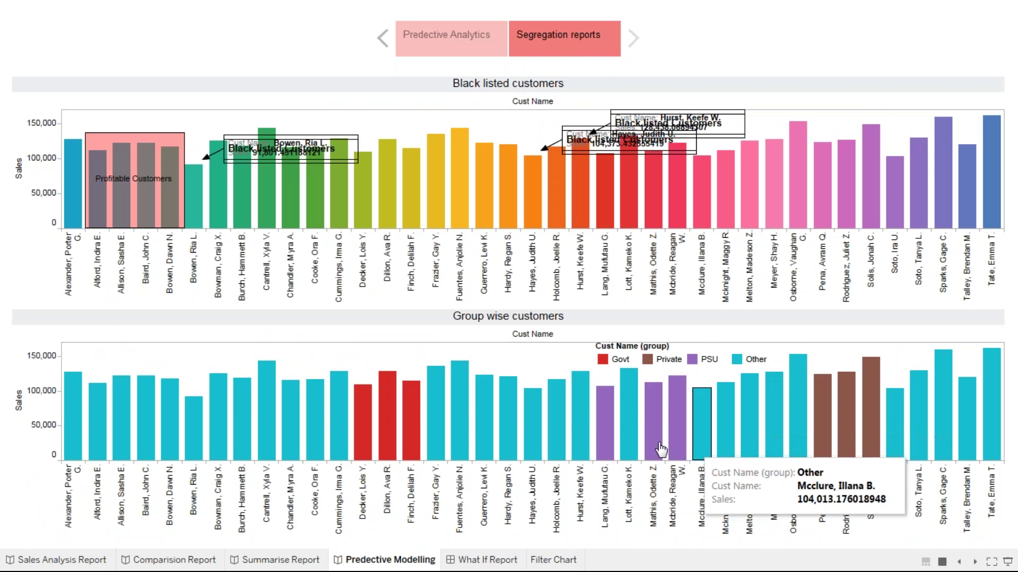
{"action": "mouse_move", "coordinate": [104, 413]}
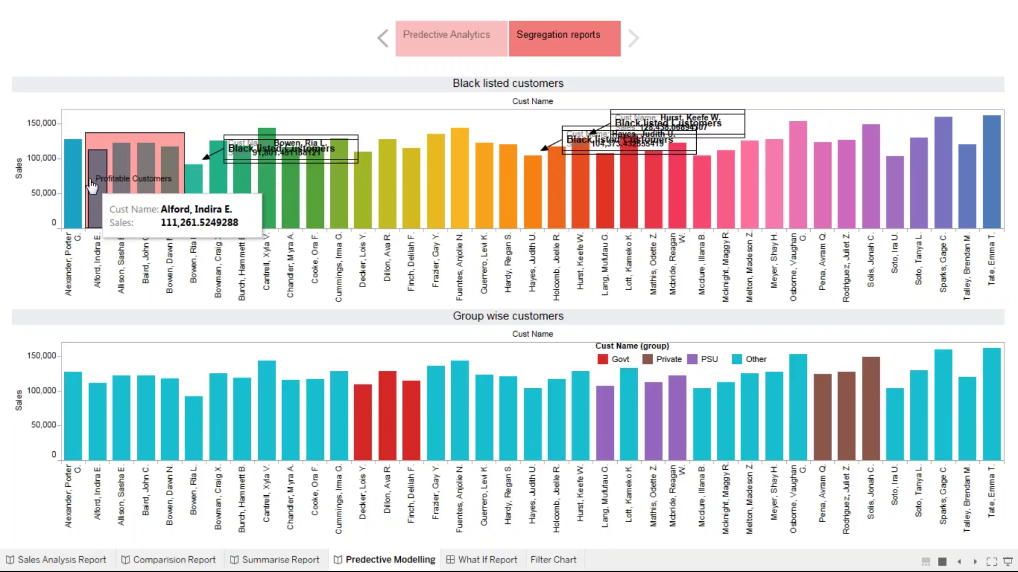
{"action": "left_click", "coordinate": [142, 182]}
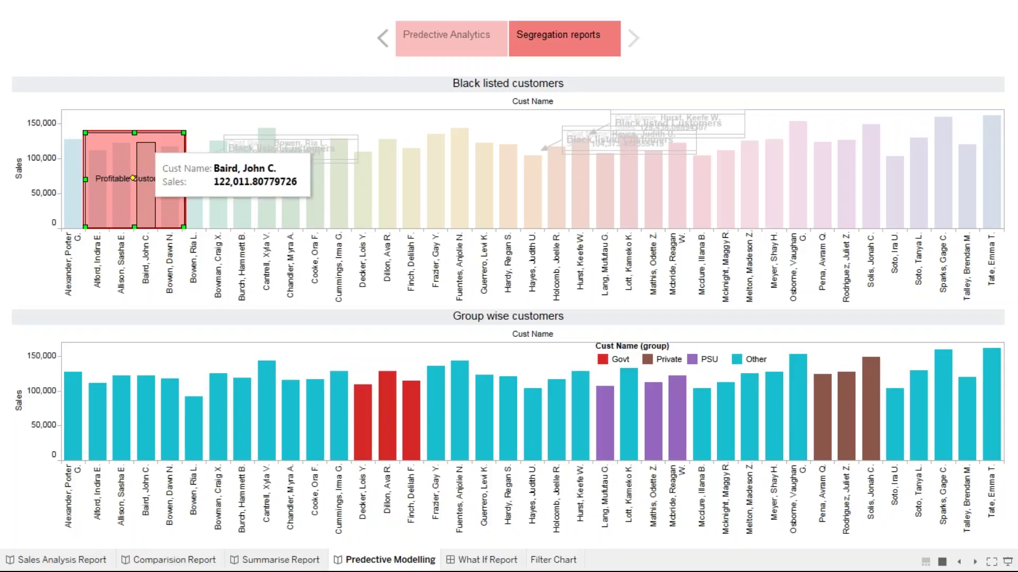
{"action": "left_click", "coordinate": [355, 142]}
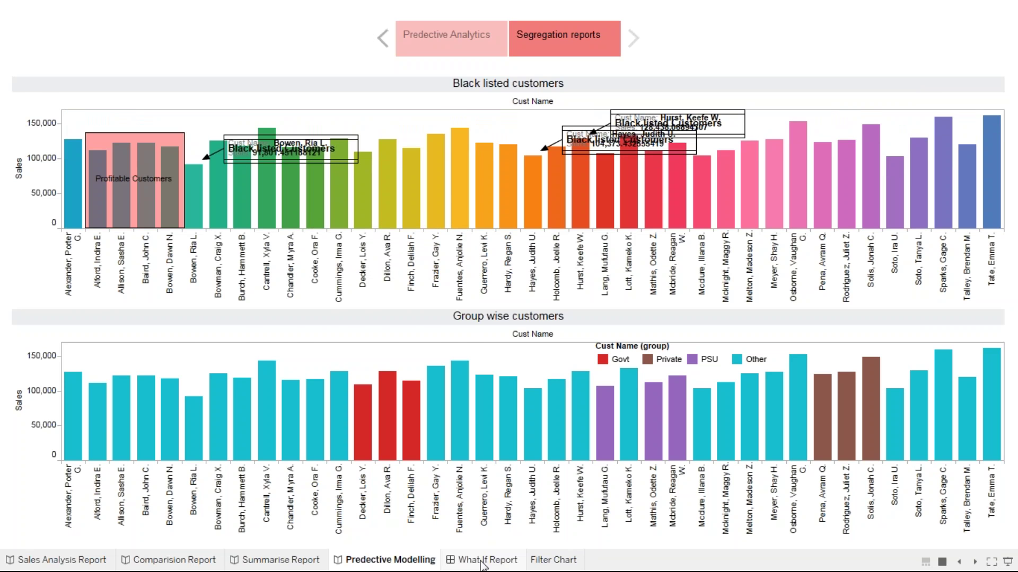
Show the What If Report dashboard and lower the VAT parameter to 14.
{"action": "left_click", "coordinate": [481, 560]}
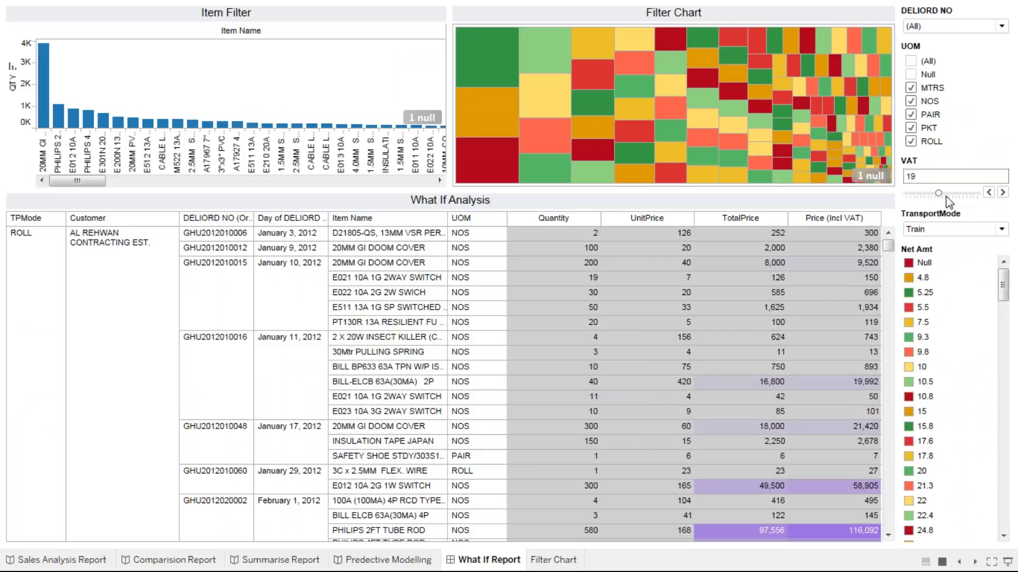
{"action": "left_click", "coordinate": [989, 192]}
{"action": "left_click", "coordinate": [989, 192]}
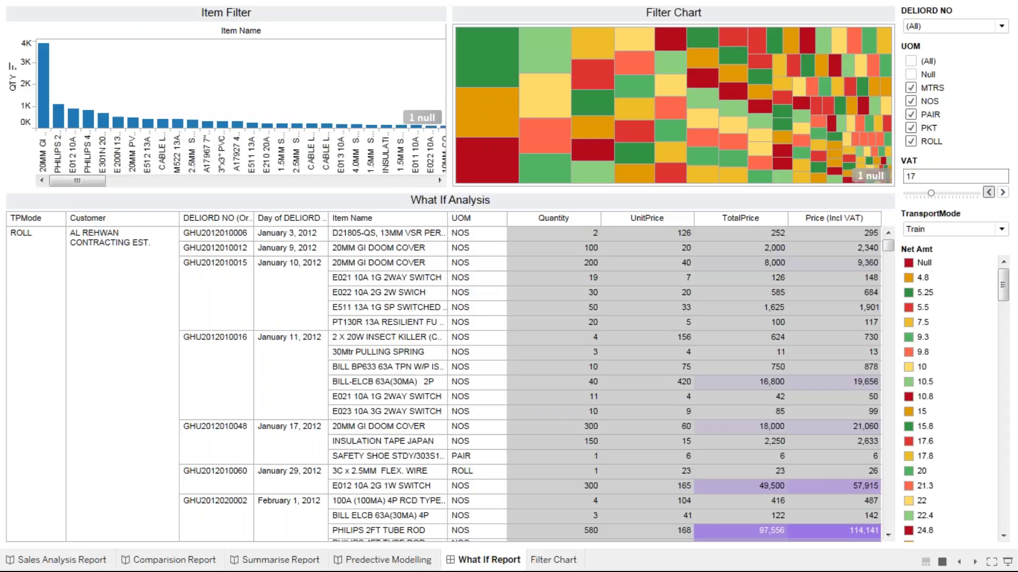
{"action": "left_click", "coordinate": [989, 193]}
{"action": "left_click", "coordinate": [989, 192]}
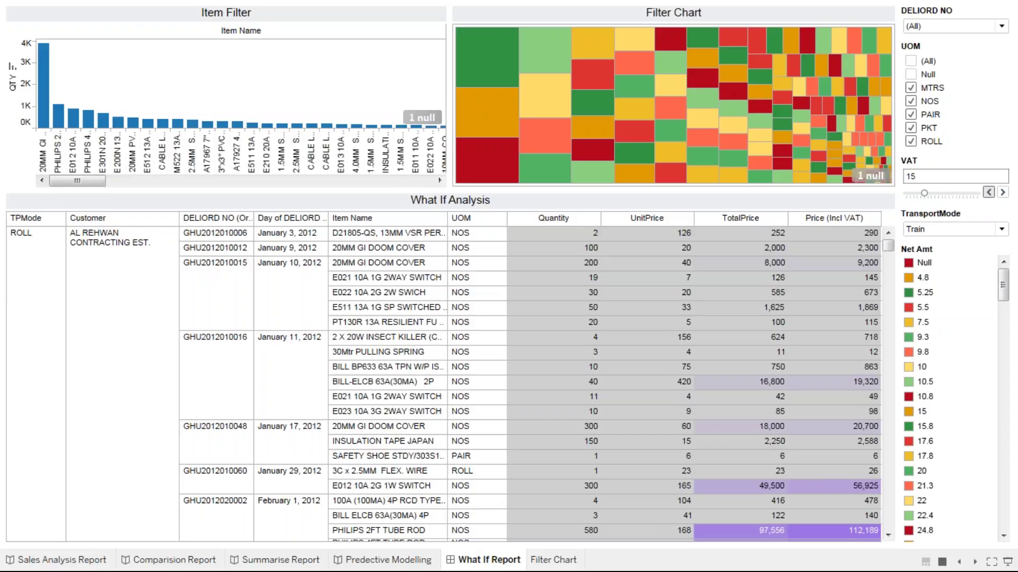
{"action": "left_click", "coordinate": [989, 192]}
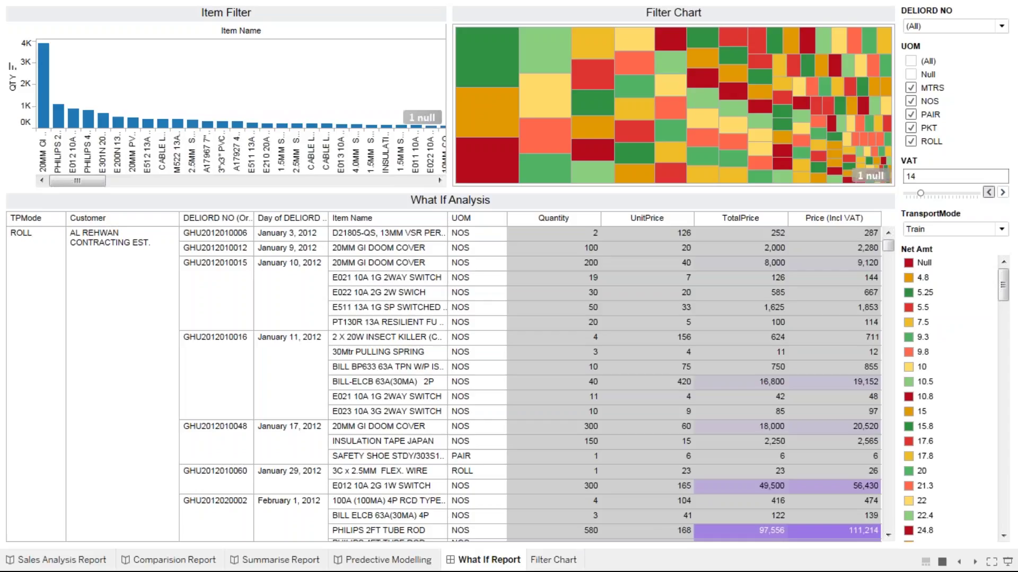
Raise the VAT parameter to 17 to recalculate the VAT-inclusive prices.
{"action": "left_click", "coordinate": [1002, 192]}
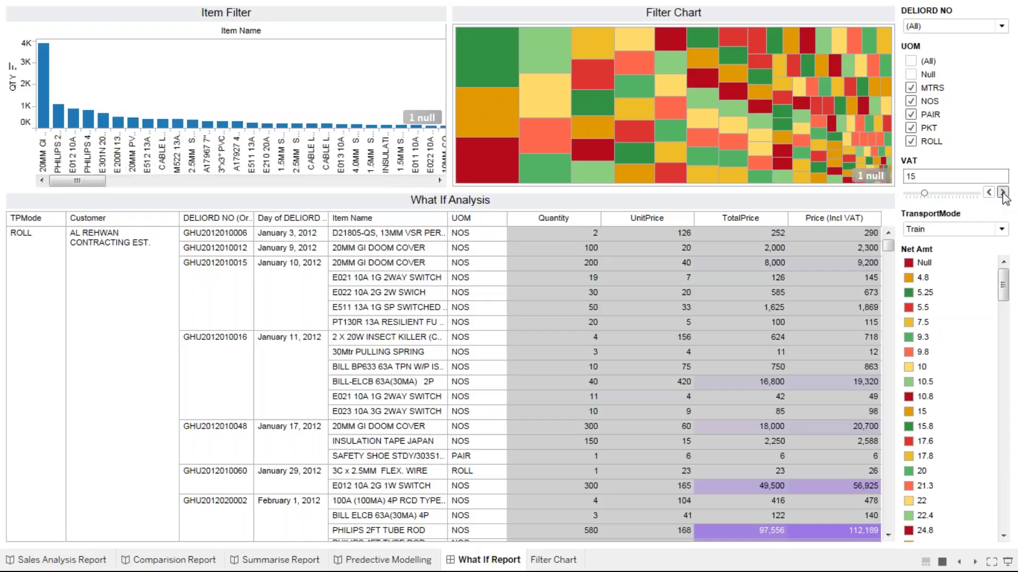
{"action": "left_click", "coordinate": [1002, 192]}
{"action": "left_click", "coordinate": [1002, 193]}
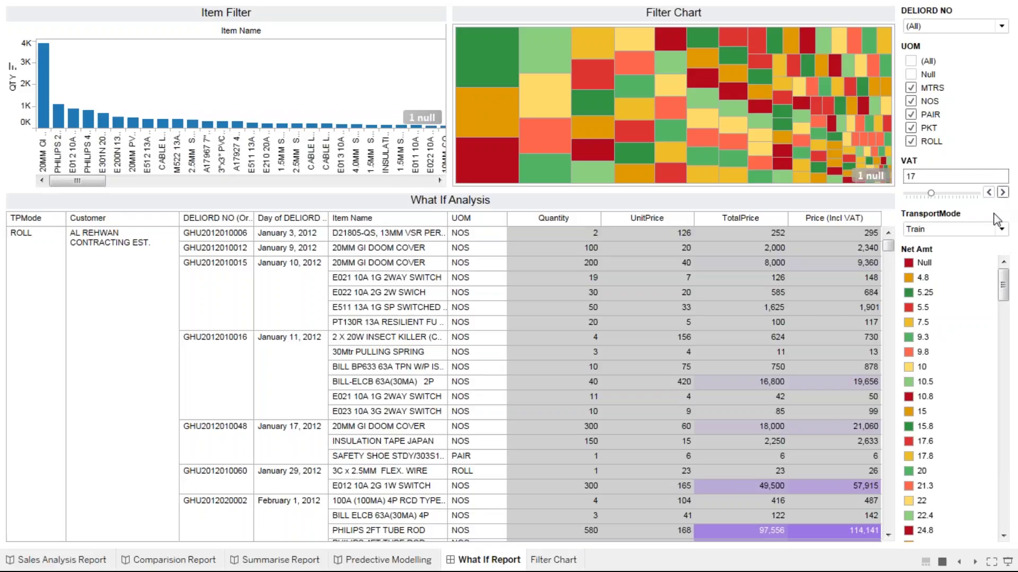
Exclude MTRS, NOS, PAIR and PKT from the UOM filter, leaving only ROLL included.
{"action": "left_click", "coordinate": [910, 88]}
{"action": "left_click", "coordinate": [911, 102]}
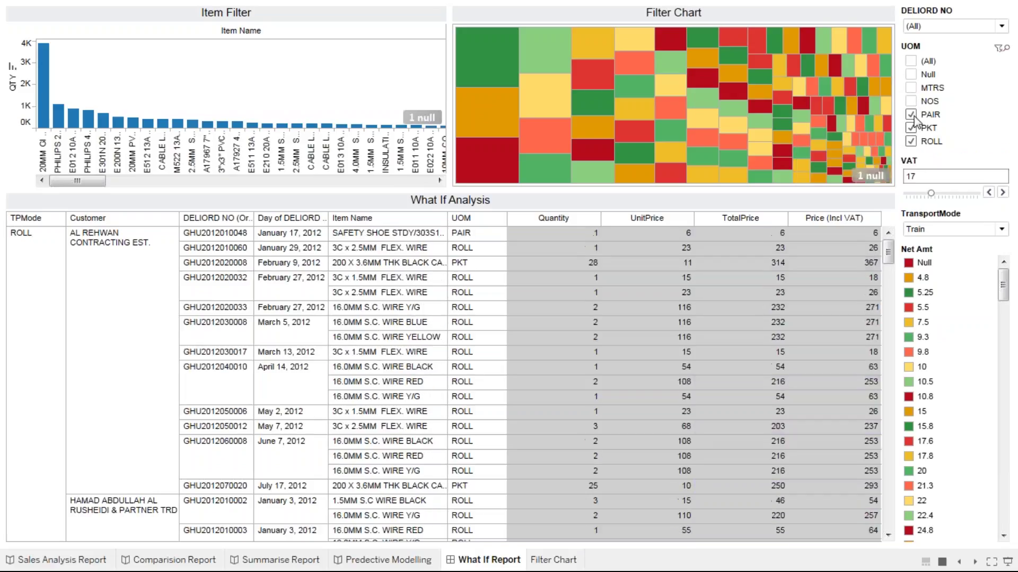
{"action": "left_click", "coordinate": [911, 116]}
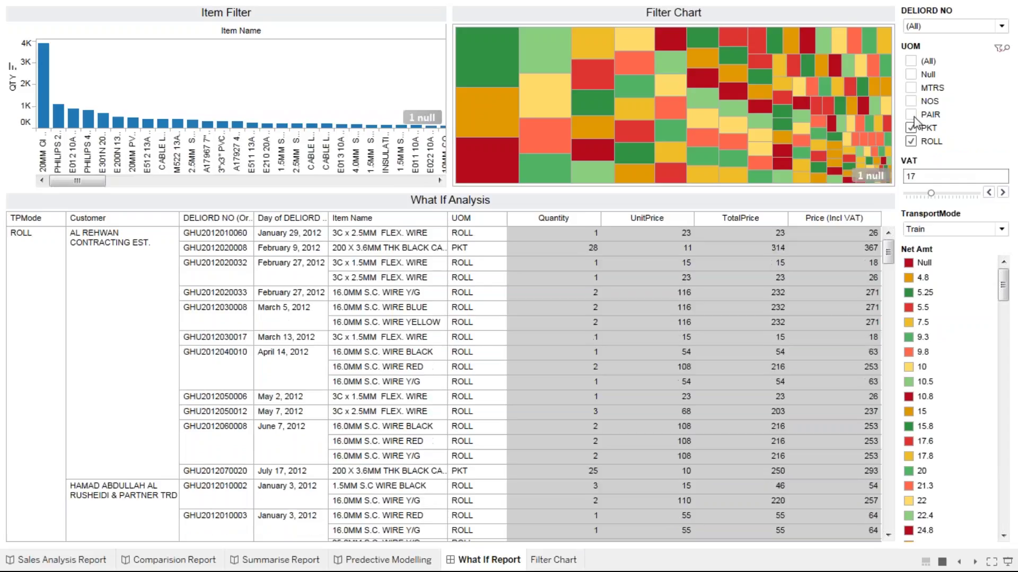
{"action": "left_click", "coordinate": [911, 127]}
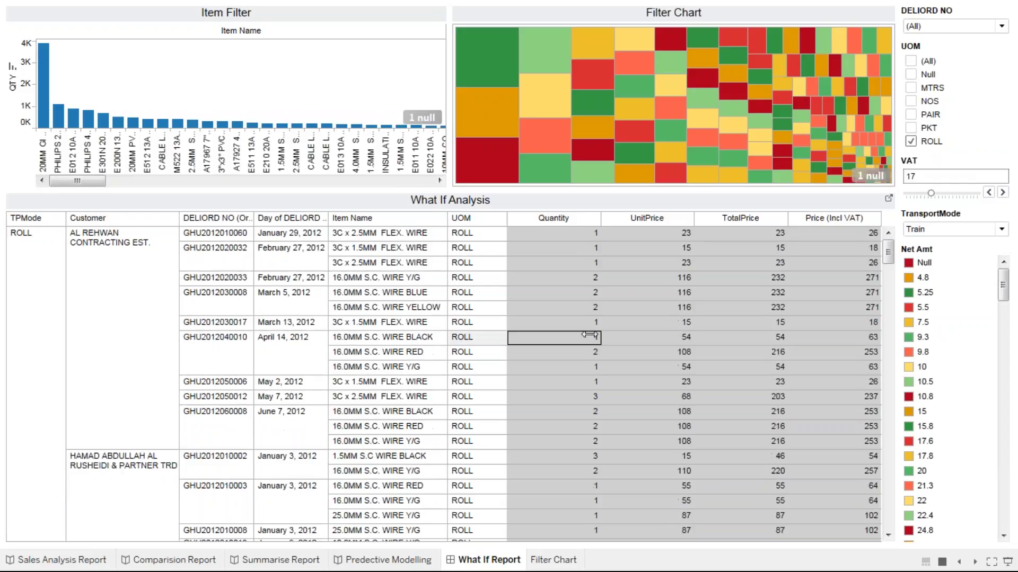
Include PKT, PAIR and NOS in the UOM filter again.
{"action": "left_click", "coordinate": [911, 128]}
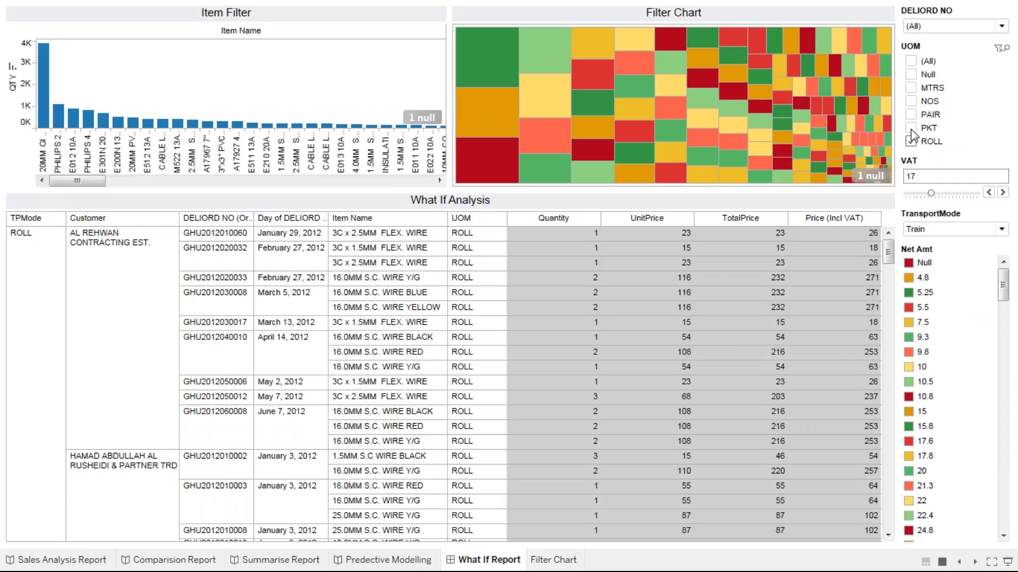
{"action": "left_click", "coordinate": [912, 115]}
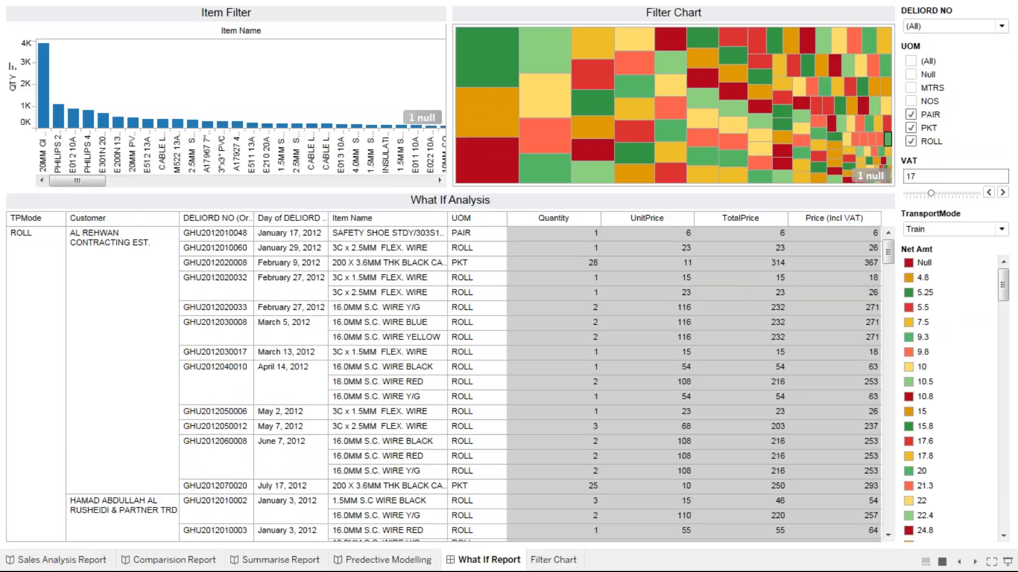
{"action": "left_click", "coordinate": [911, 101]}
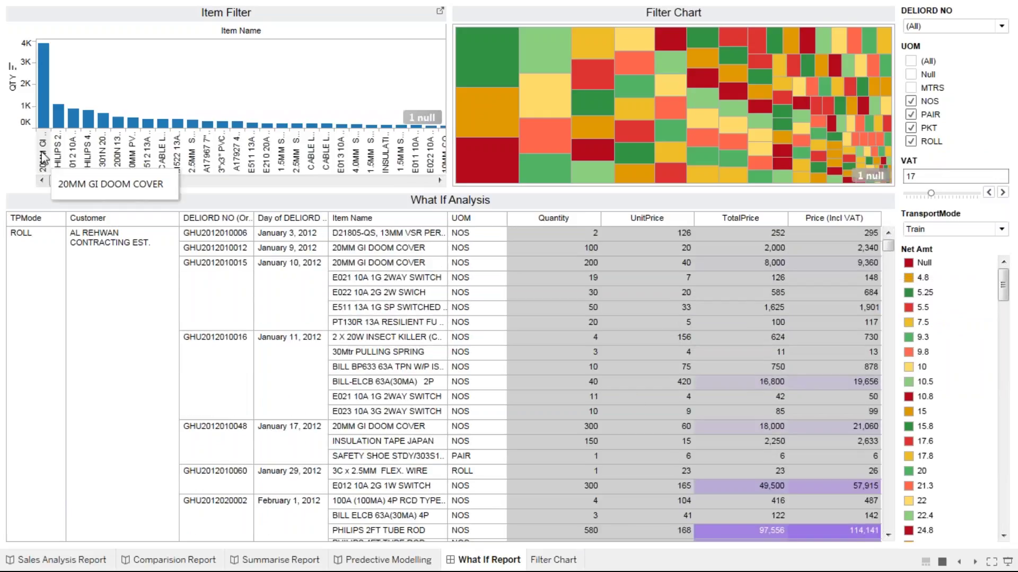
Filter the What If Analysis table by 20MM GI DOOM COVER and PHILIPS 2FT TUBE ROD in turn, and clear the filter.
{"action": "mouse_move", "coordinate": [43, 122]}
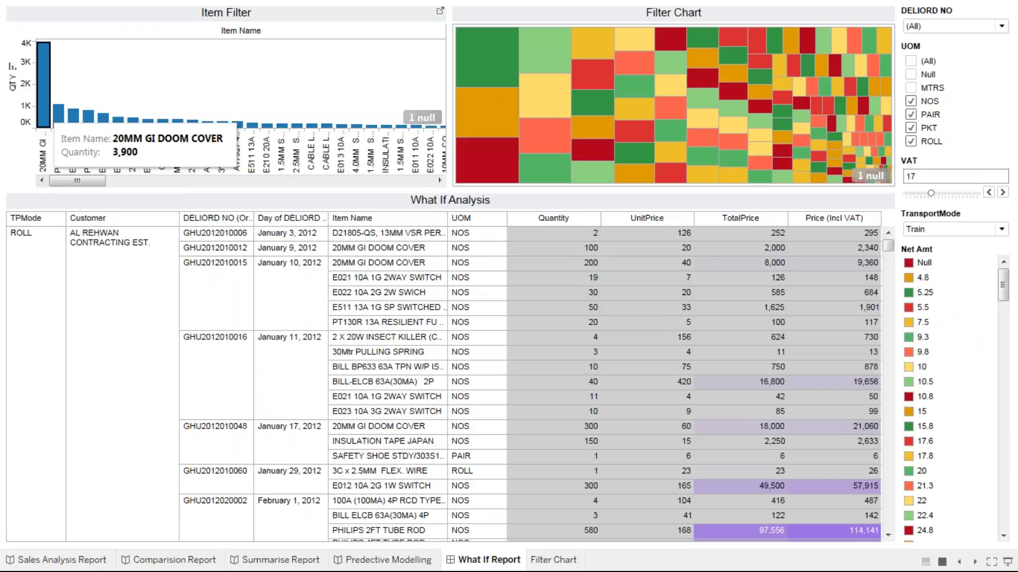
{"action": "left_click", "coordinate": [44, 119]}
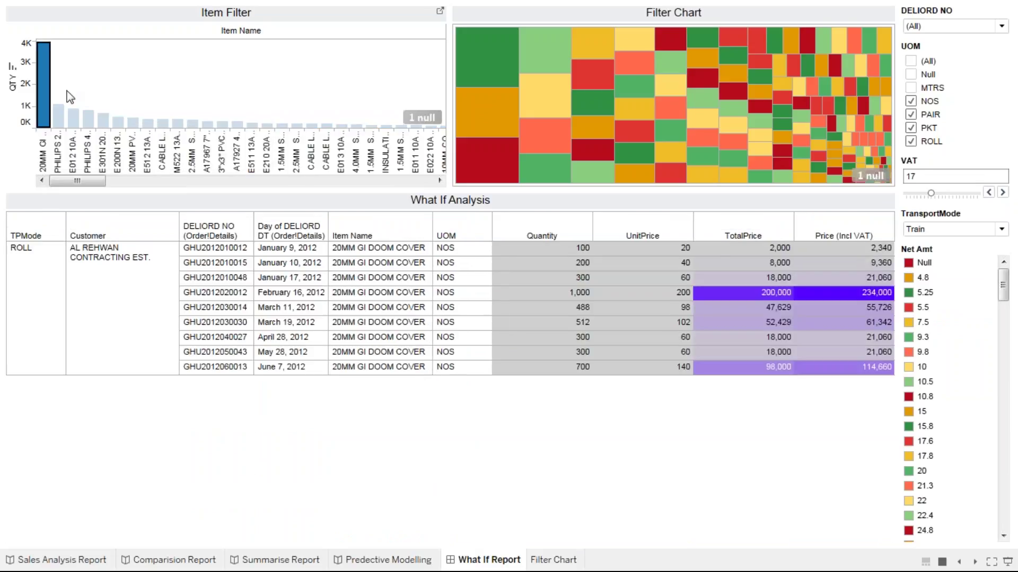
{"action": "left_click", "coordinate": [63, 126]}
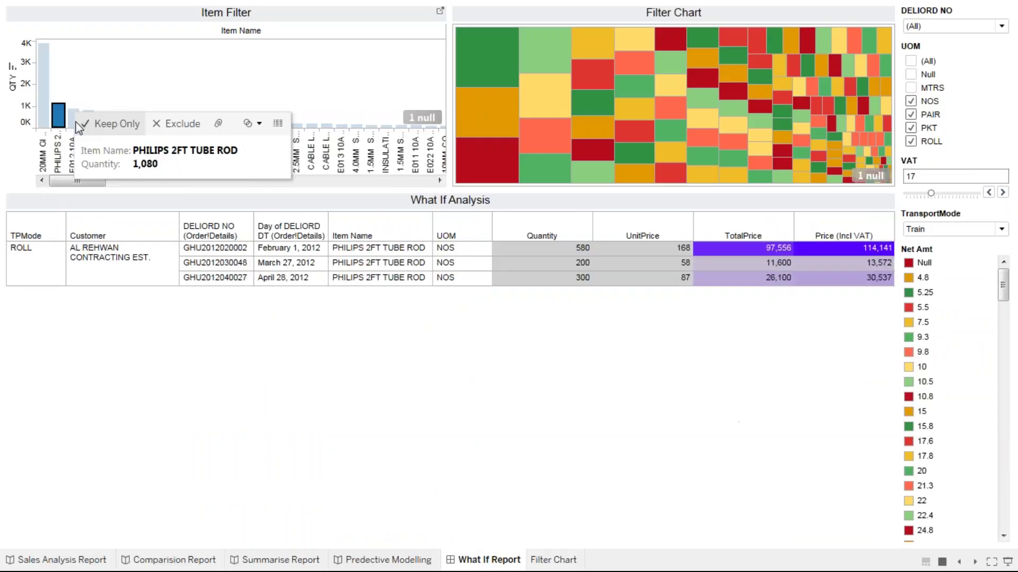
{"action": "left_click", "coordinate": [72, 119]}
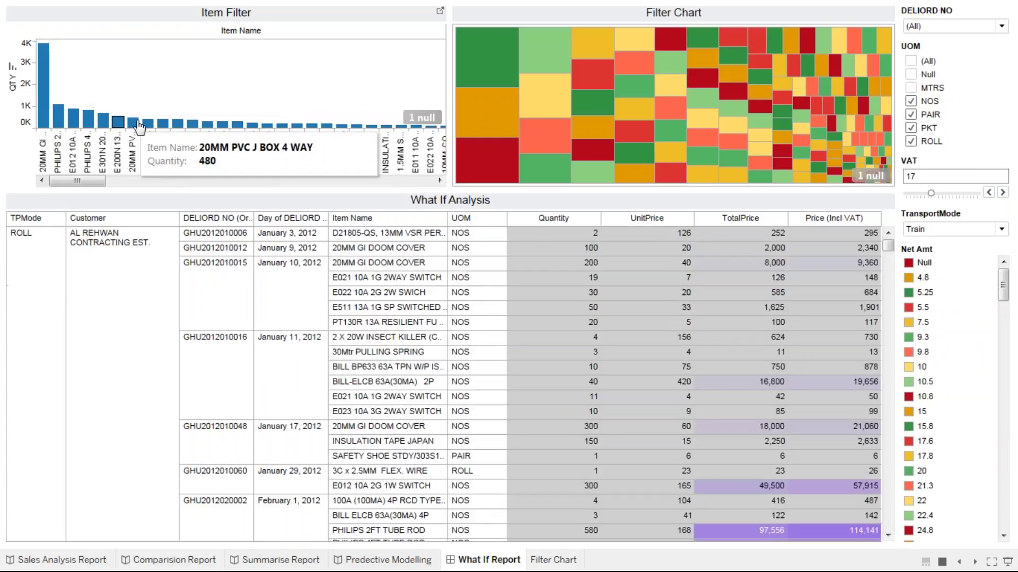
Select the six neighbouring Item Filter bars starting at the third item, inspect one of them, and clear the selection.
{"action": "left_click_drag", "start_coordinate": [68, 84], "coordinate": [154, 131]}
{"action": "mouse_move", "coordinate": [108, 124]}
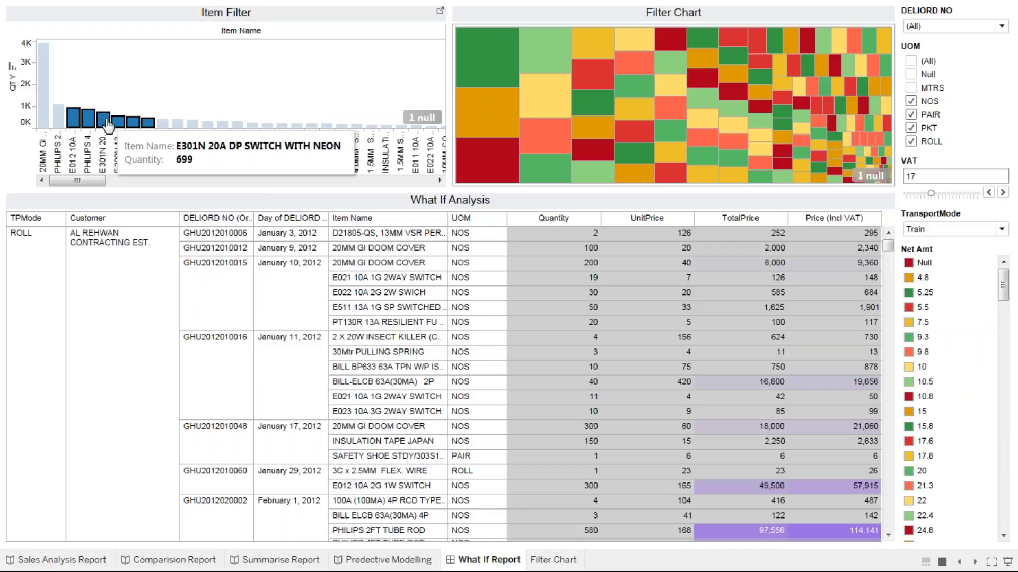
{"action": "left_click", "coordinate": [109, 125]}
{"action": "left_click", "coordinate": [108, 125]}
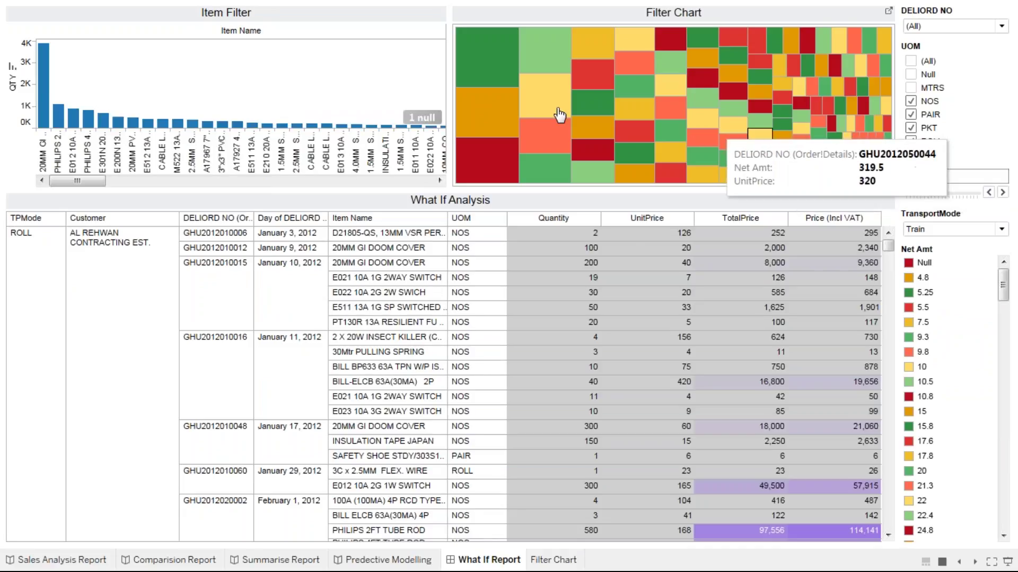
Inspect the large Filter Chart tiles, filter the What If Analysis table by the largest green one, and clear the filter.
{"action": "mouse_move", "coordinate": [559, 113]}
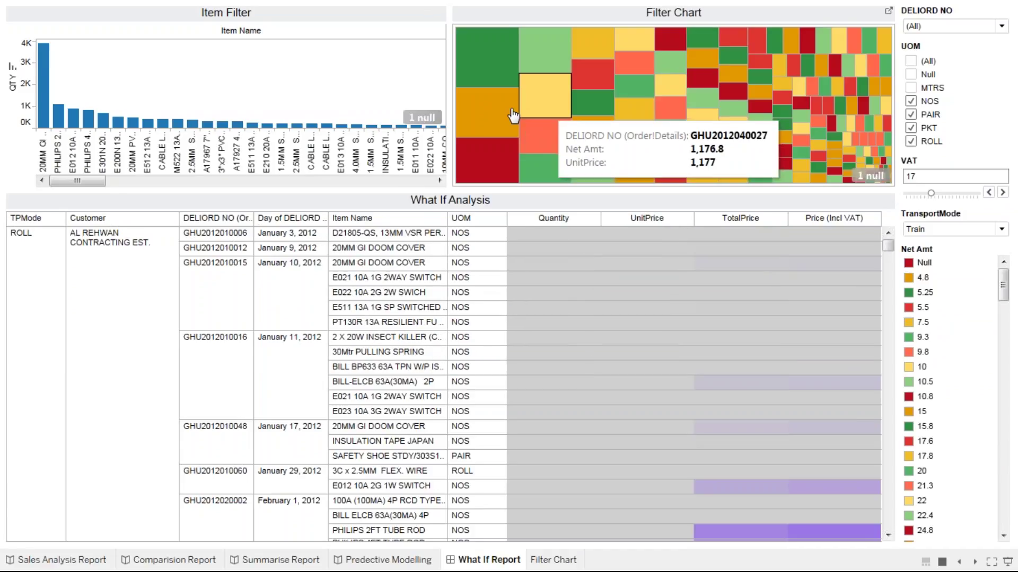
{"action": "mouse_move", "coordinate": [489, 59]}
{"action": "mouse_move", "coordinate": [485, 126]}
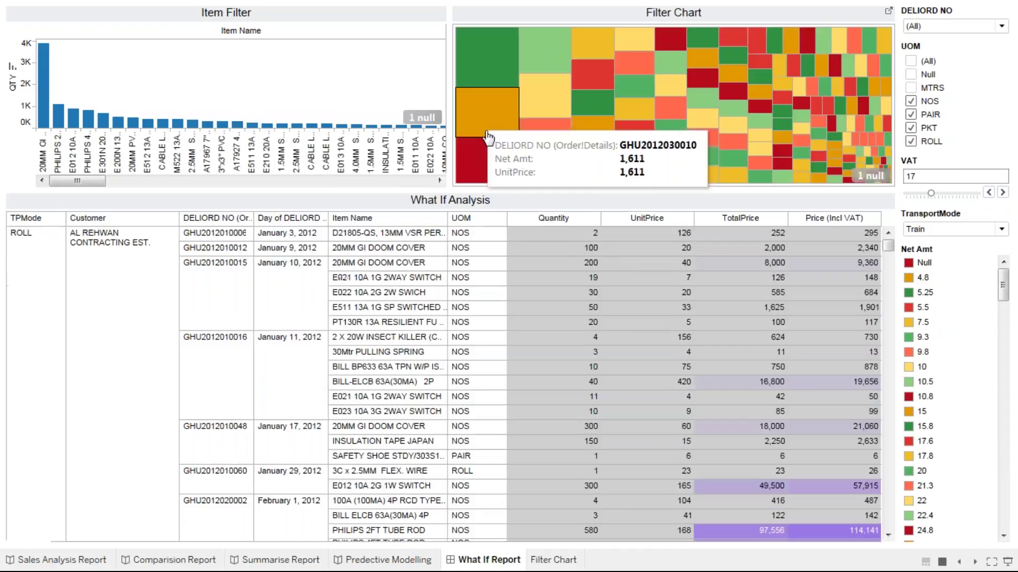
{"action": "left_click", "coordinate": [494, 78]}
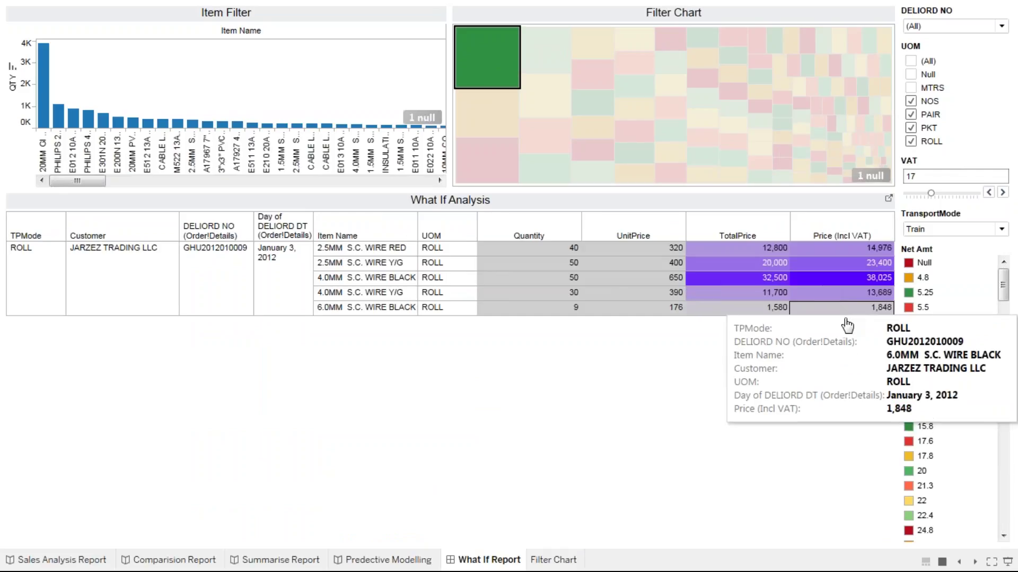
{"action": "left_click", "coordinate": [669, 309]}
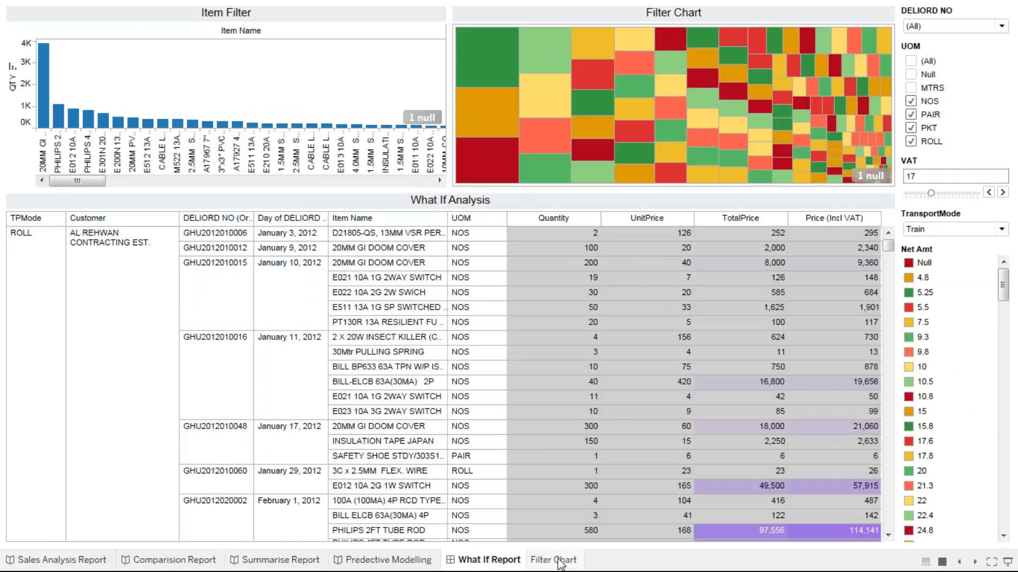
Show the Filter Chart sheet, leave presentation mode, and return to the What If Report dashboard in the editing view.
{"action": "left_click", "coordinate": [557, 560]}
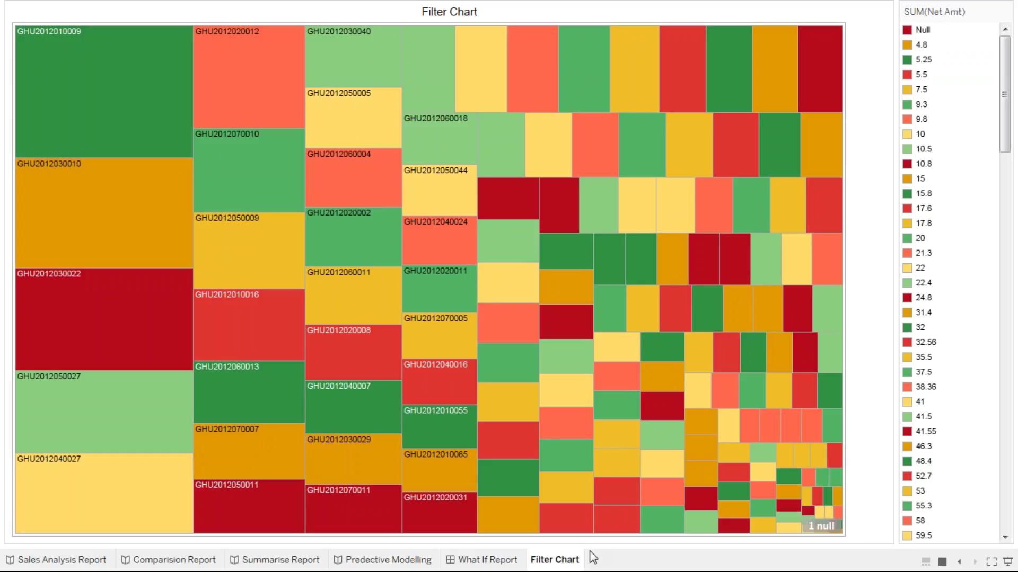
{"action": "key", "text": "Escape"}
{"action": "right_click", "coordinate": [651, 269]}
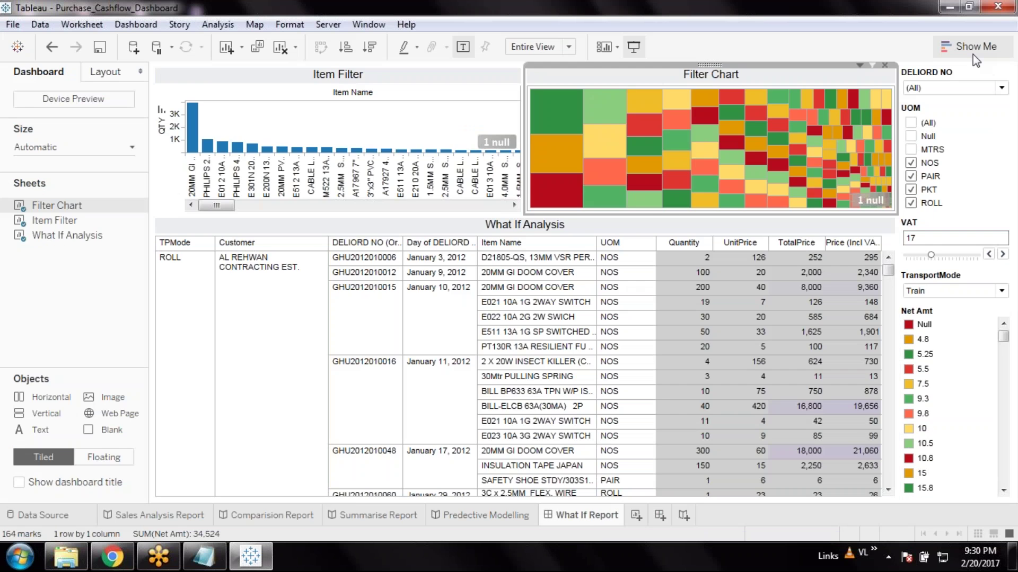
Open the Superstore sample workbook from the start page and maximize its window.
{"action": "key", "text": "ctrl+1"}
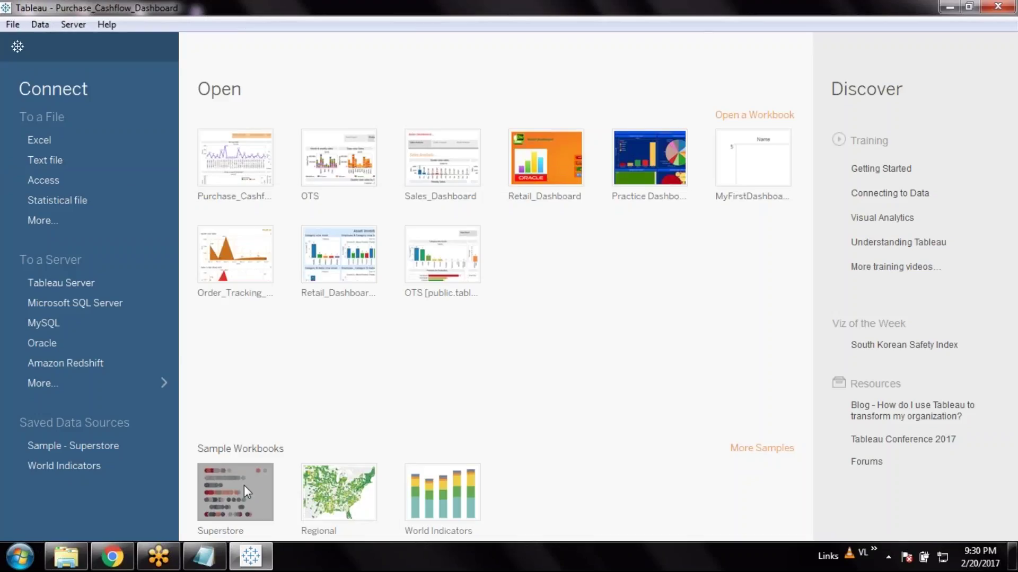
{"action": "key", "text": "ctrl+1"}
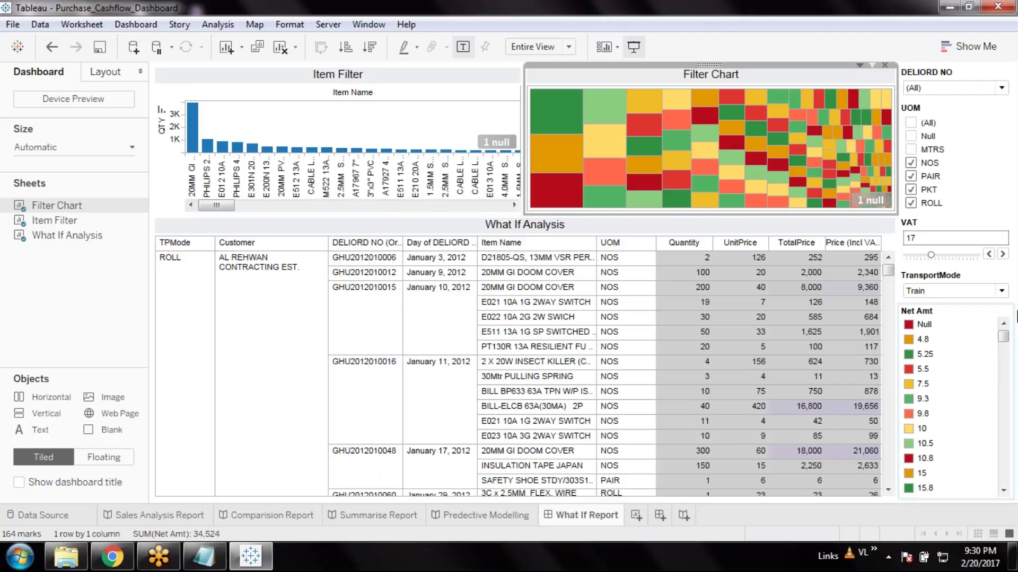
{"action": "key", "text": "ctrl+n"}
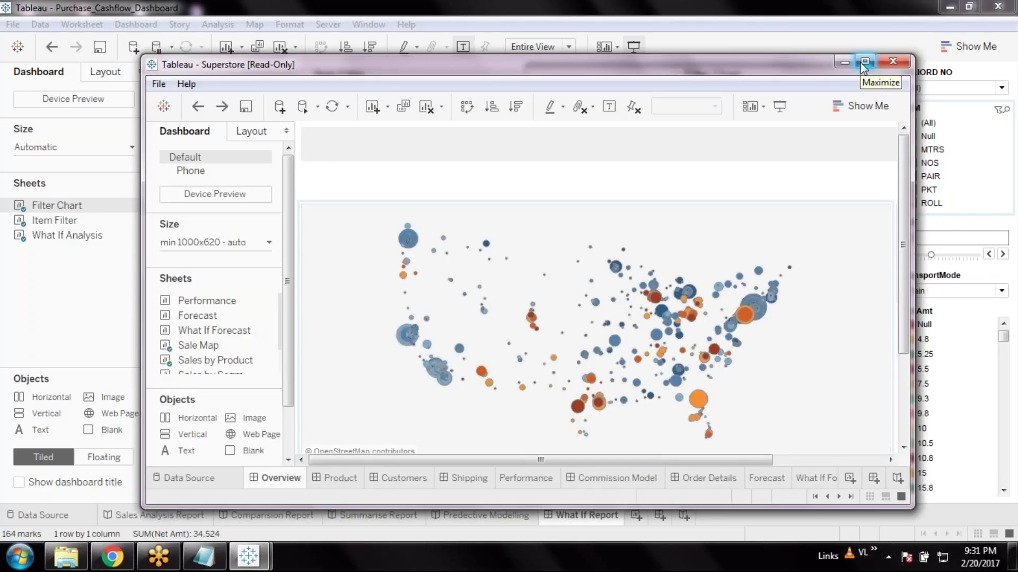
{"action": "left_click", "coordinate": [863, 63]}
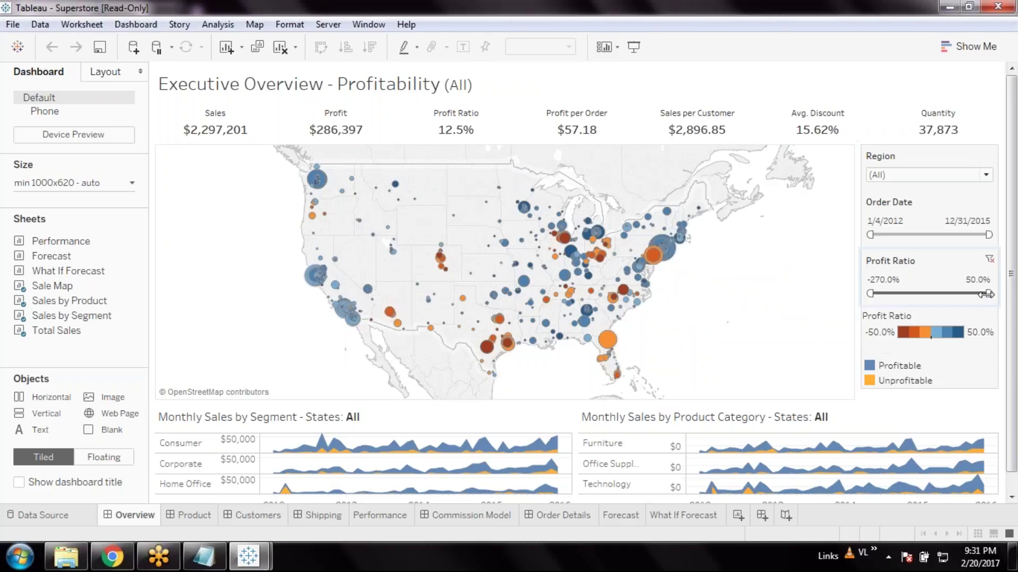
Set the Overview dashboard's Profit Ratio filter to the range -270.0% to 46.0%, and show the Product dashboard.
{"action": "left_click", "coordinate": [983, 294]}
{"action": "mouse_move", "coordinate": [983, 293]}
{"action": "left_mouse_down"}
{"action": "mouse_move", "coordinate": [883, 293]}
{"action": "mouse_move", "coordinate": [989, 293]}
{"action": "left_mouse_up"}
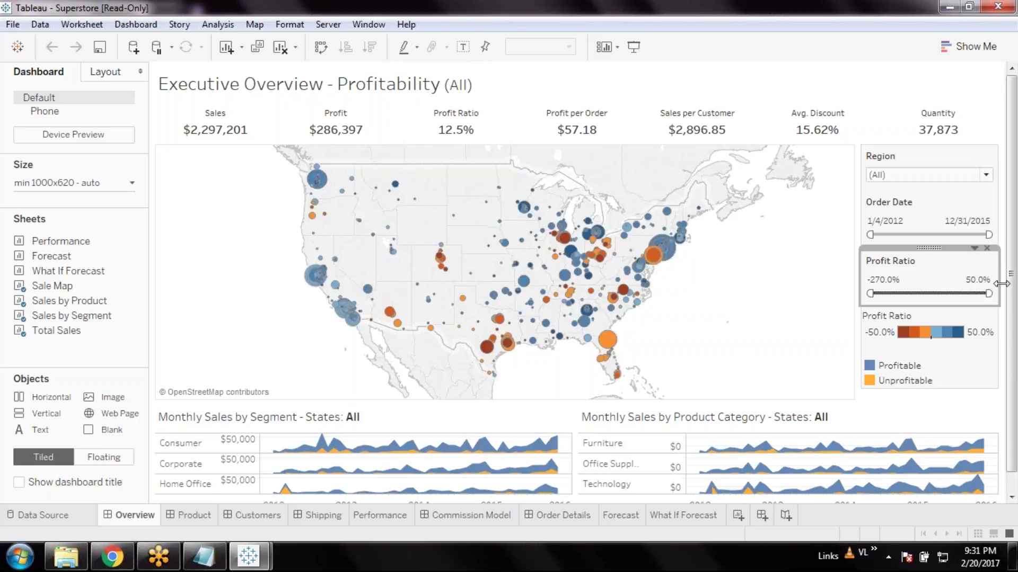
{"action": "mouse_move", "coordinate": [872, 293]}
{"action": "left_mouse_down"}
{"action": "mouse_move", "coordinate": [985, 294]}
{"action": "mouse_move", "coordinate": [869, 294]}
{"action": "left_mouse_up"}
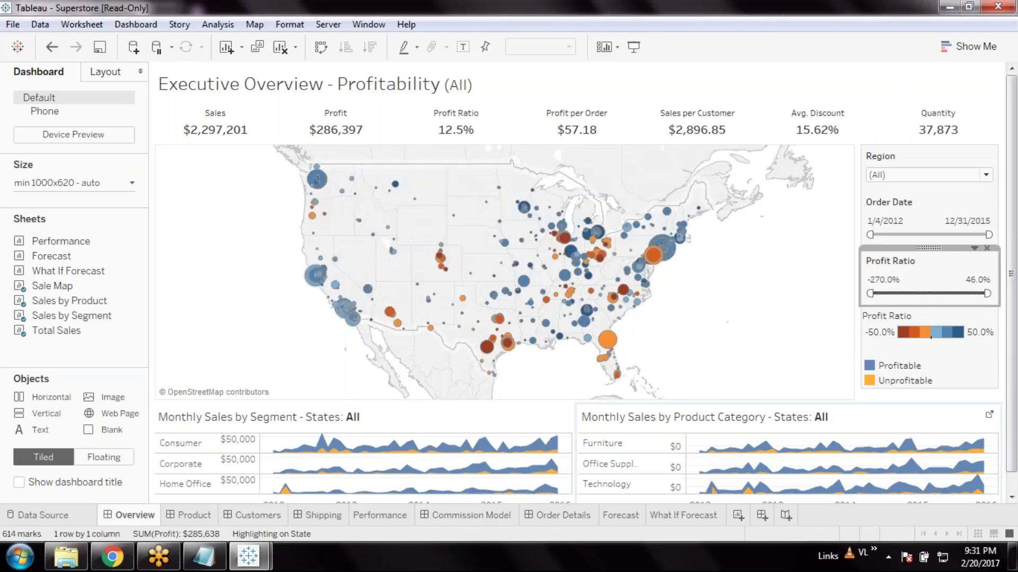
{"action": "left_click", "coordinate": [188, 515]}
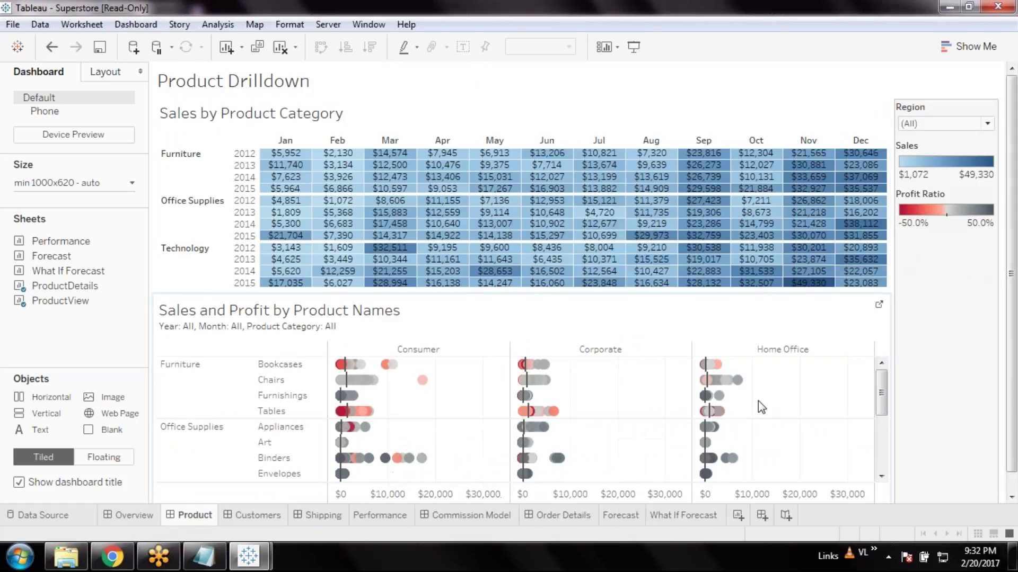
Look through the Sales and Profit by Product Names chart, and show the Customers dashboard in presentation mode.
{"action": "scroll", "coordinate": [759, 400], "scroll_direction": "down", "scroll_amount": 3}
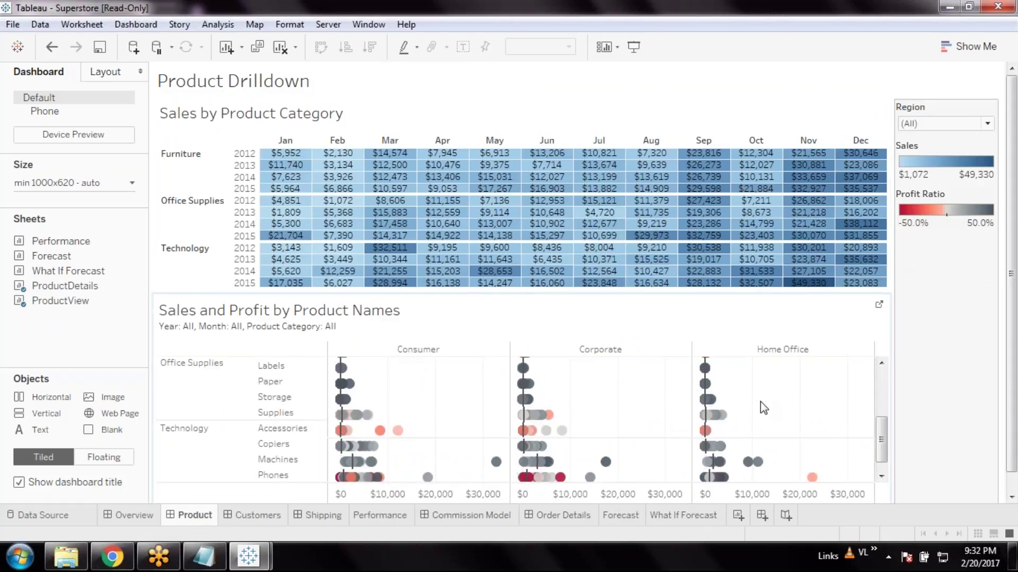
{"action": "scroll", "coordinate": [760, 401], "scroll_direction": "down", "scroll_amount": 1}
{"action": "left_click", "coordinate": [262, 515]}
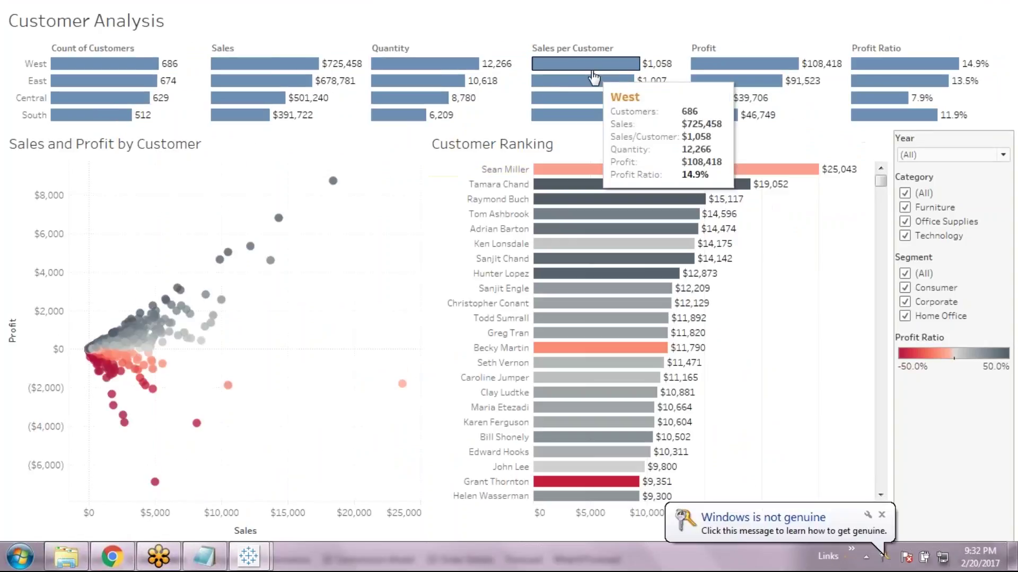
{"action": "left_click", "coordinate": [504, 169]}
{"action": "key", "text": "Escape"}
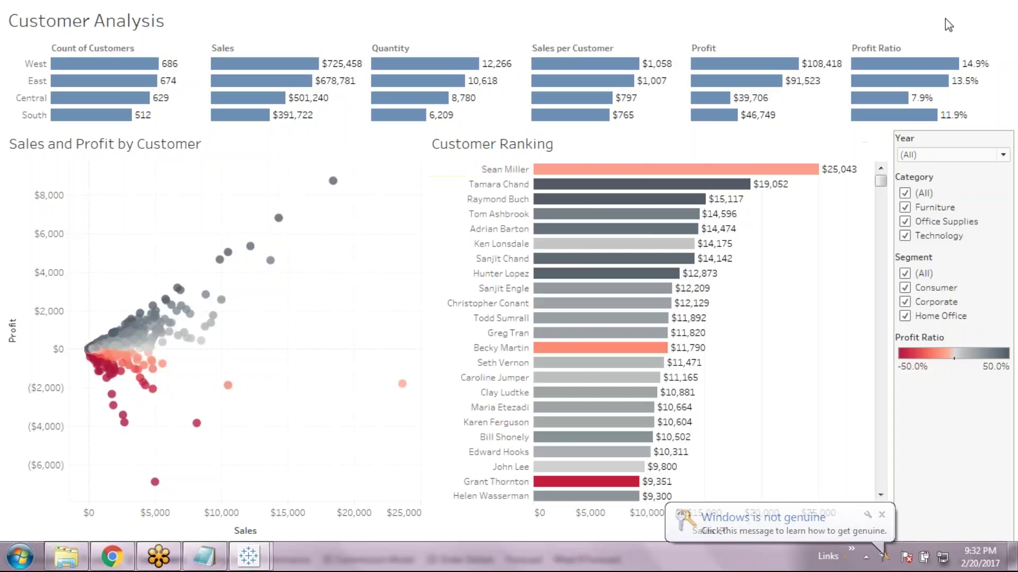
{"action": "key", "text": "alt+Tab"}
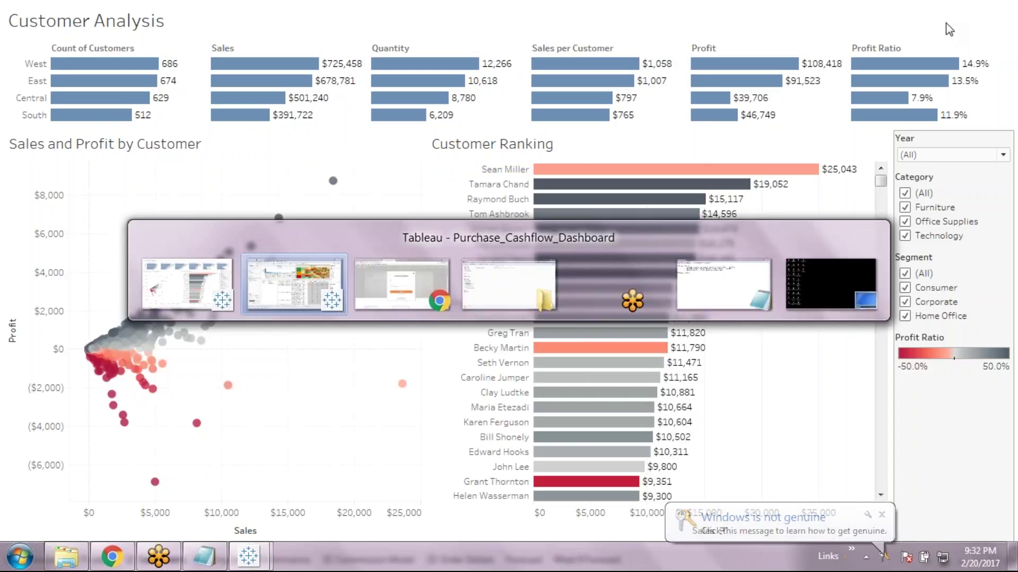
Show the Shipping dashboard and look through the products in its Days to Ship by Product chart.
{"action": "left_click", "coordinate": [216, 560]}
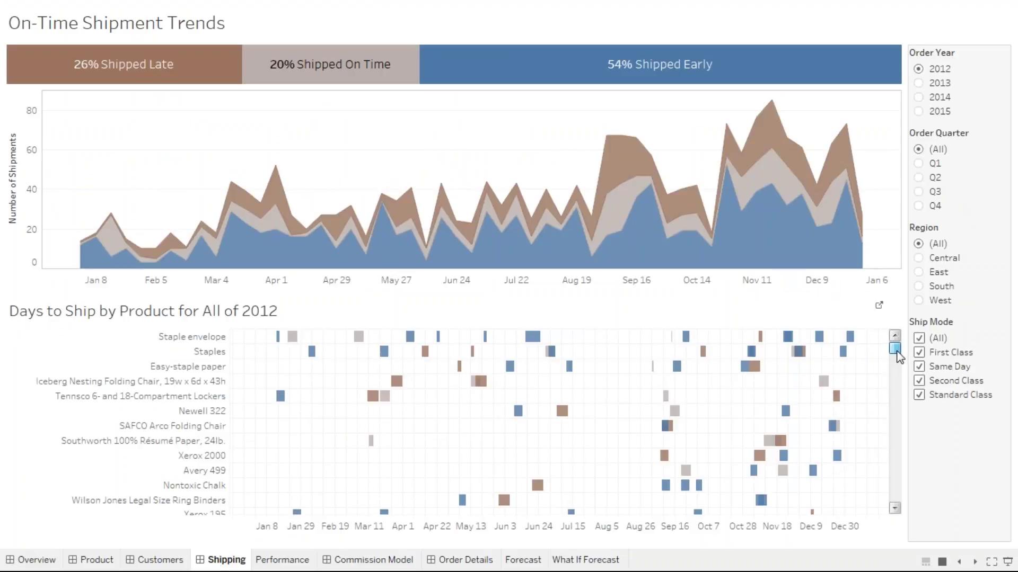
{"action": "left_click_drag", "start_coordinate": [896, 354], "coordinate": [896, 364]}
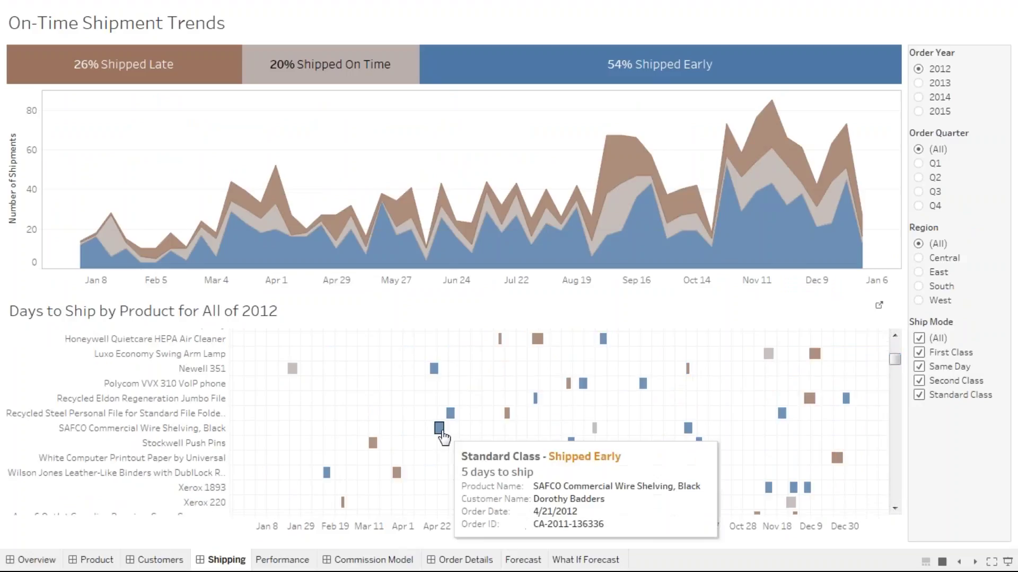
{"action": "mouse_move", "coordinate": [449, 416]}
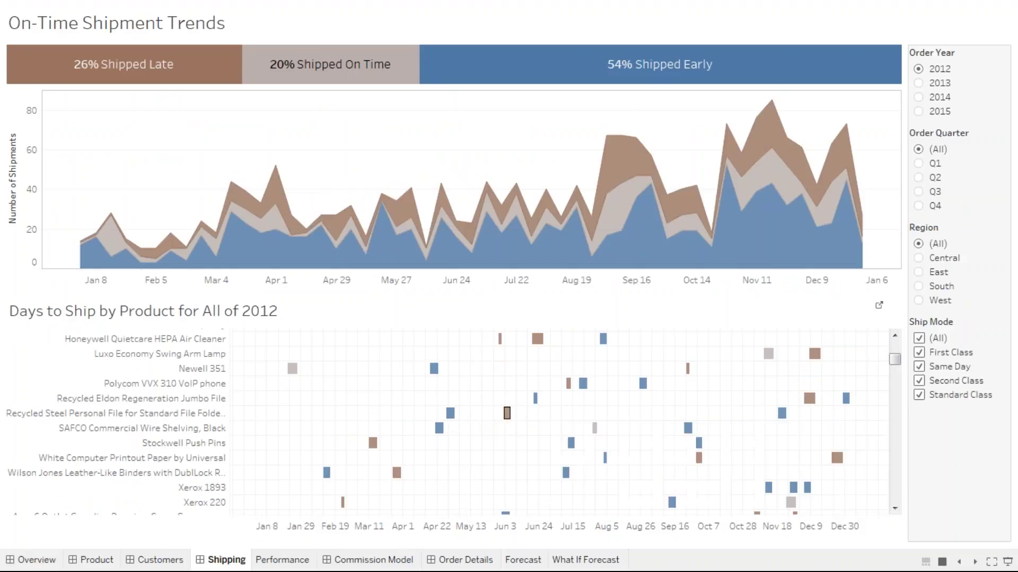
{"action": "scroll", "coordinate": [679, 431], "scroll_direction": "down", "scroll_amount": 6}
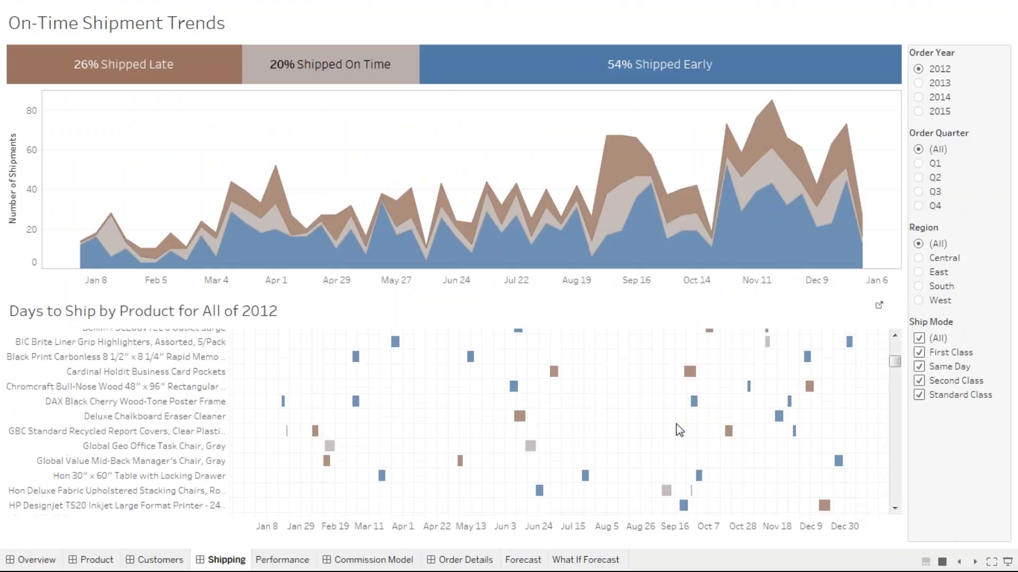
{"action": "scroll", "coordinate": [679, 430], "scroll_direction": "down", "scroll_amount": 5}
{"action": "scroll", "coordinate": [679, 430], "scroll_direction": "down", "scroll_amount": 3}
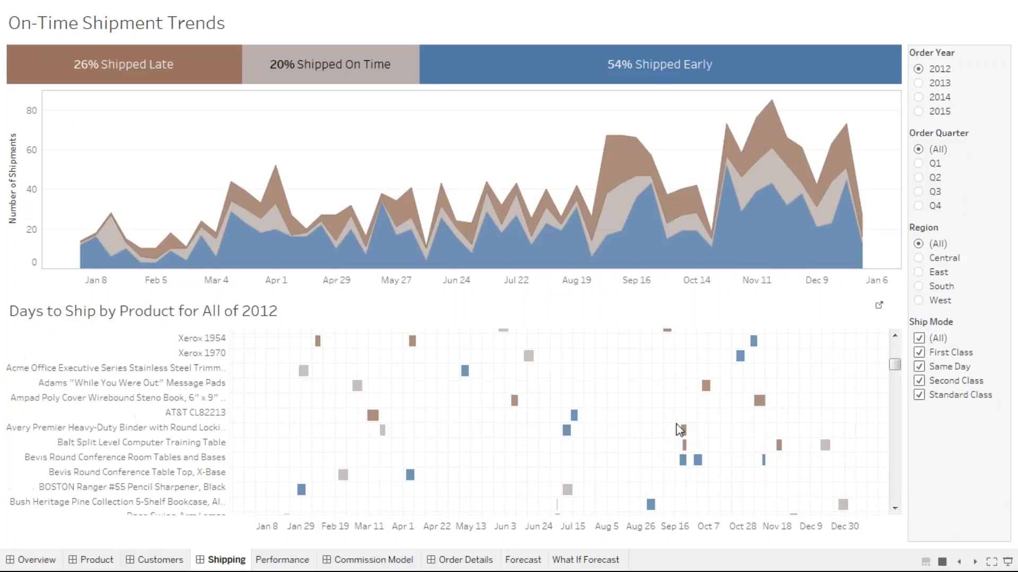
{"action": "scroll", "coordinate": [679, 430], "scroll_direction": "down", "scroll_amount": 5}
{"action": "scroll", "coordinate": [680, 430], "scroll_direction": "down", "scroll_amount": 5}
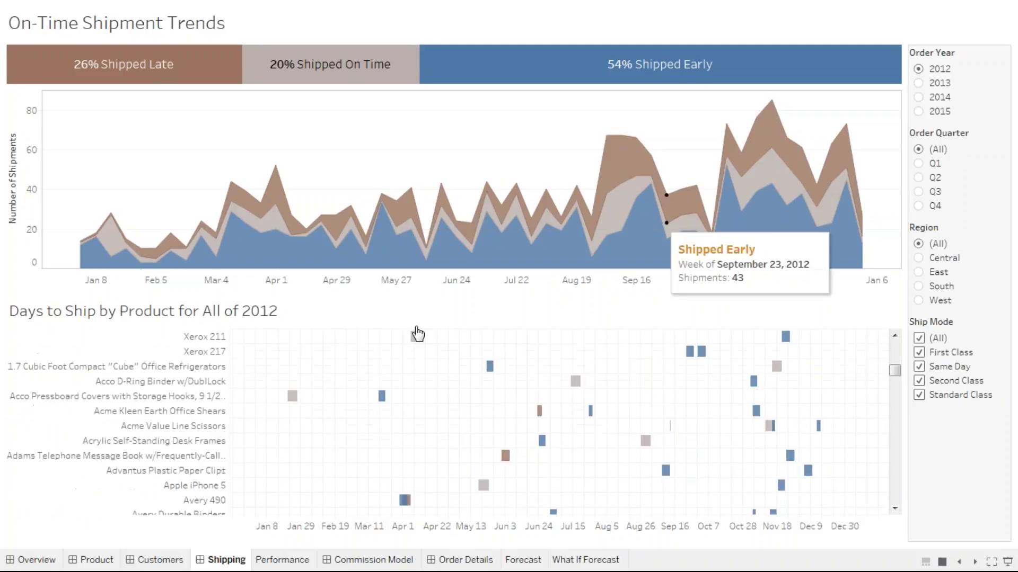
Show the Performance sheet and inspect its monthly sales bars and target markers through December.
{"action": "left_click", "coordinate": [283, 560]}
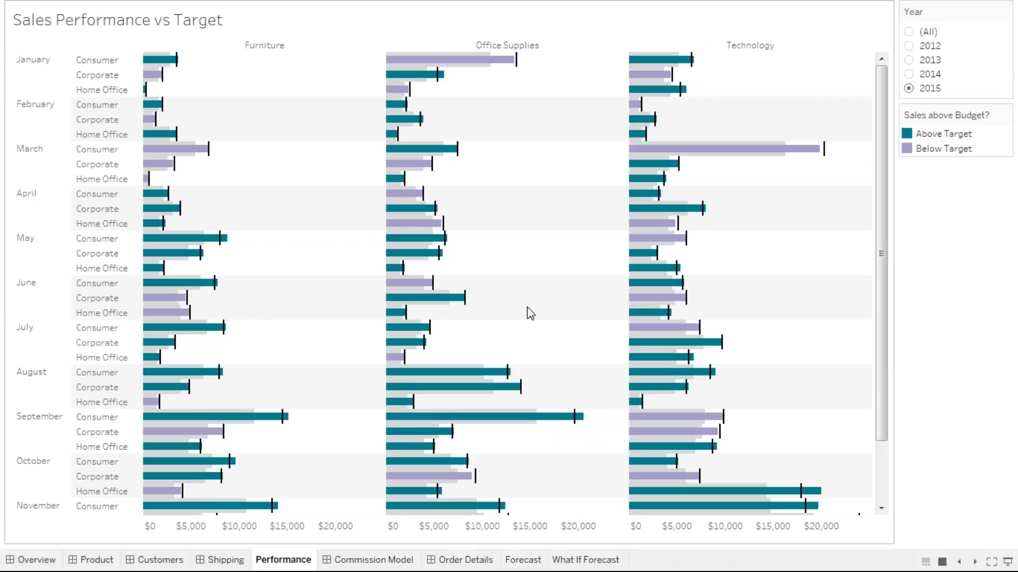
{"action": "scroll", "coordinate": [326, 378], "scroll_direction": "down", "scroll_amount": 1}
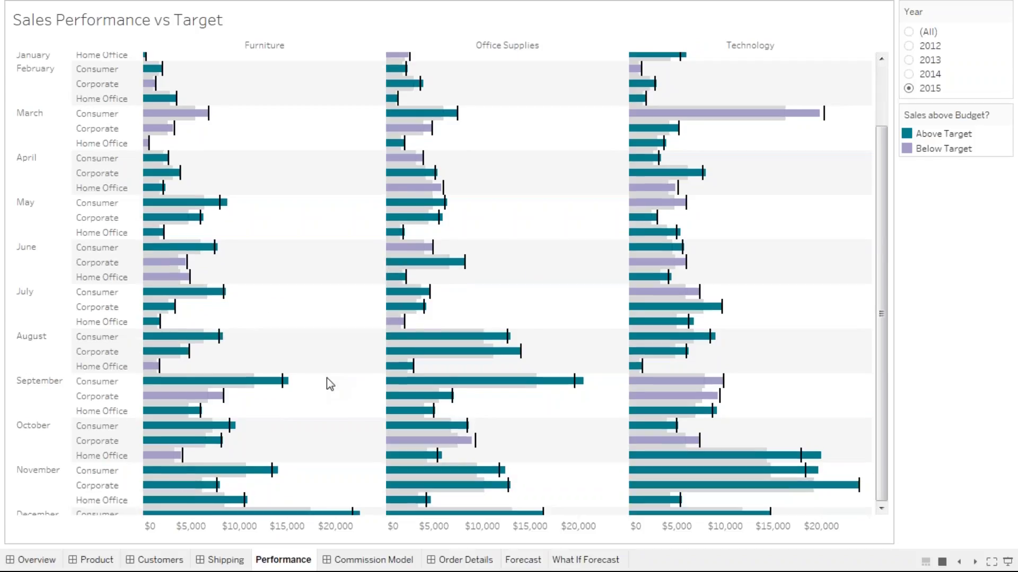
{"action": "scroll", "coordinate": [326, 379], "scroll_direction": "down", "scroll_amount": 1}
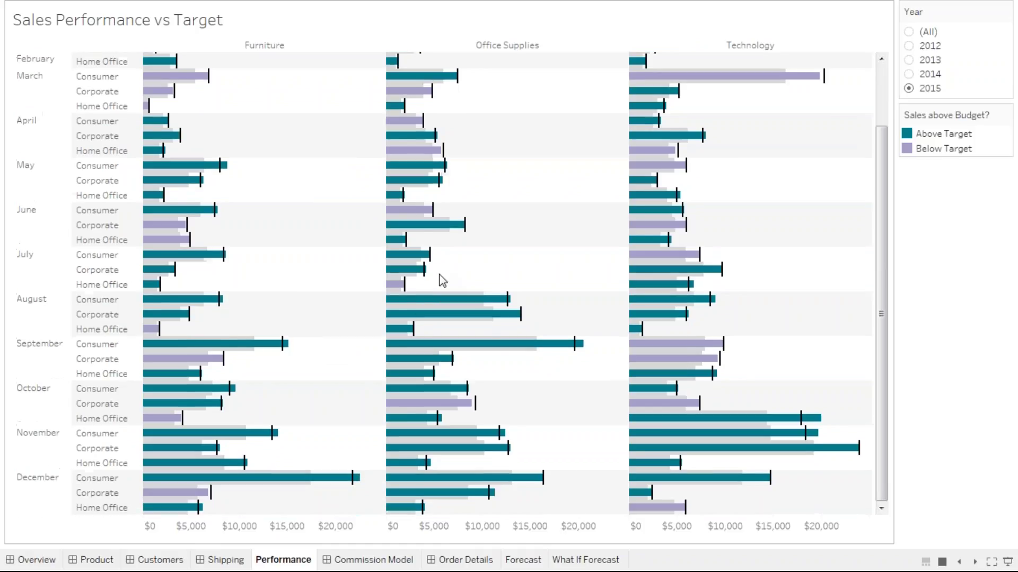
{"action": "mouse_move", "coordinate": [520, 314]}
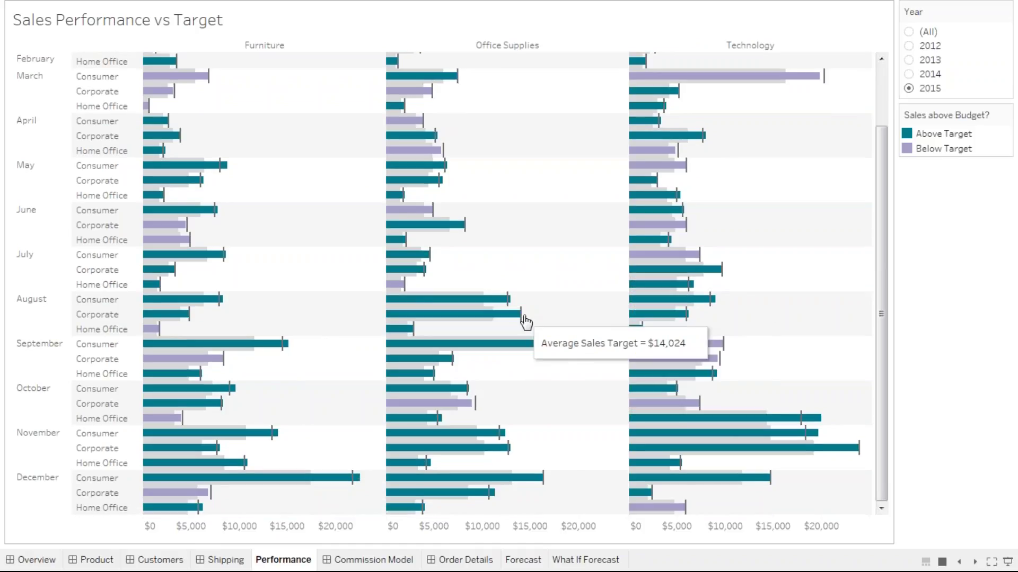
{"action": "mouse_move", "coordinate": [510, 490]}
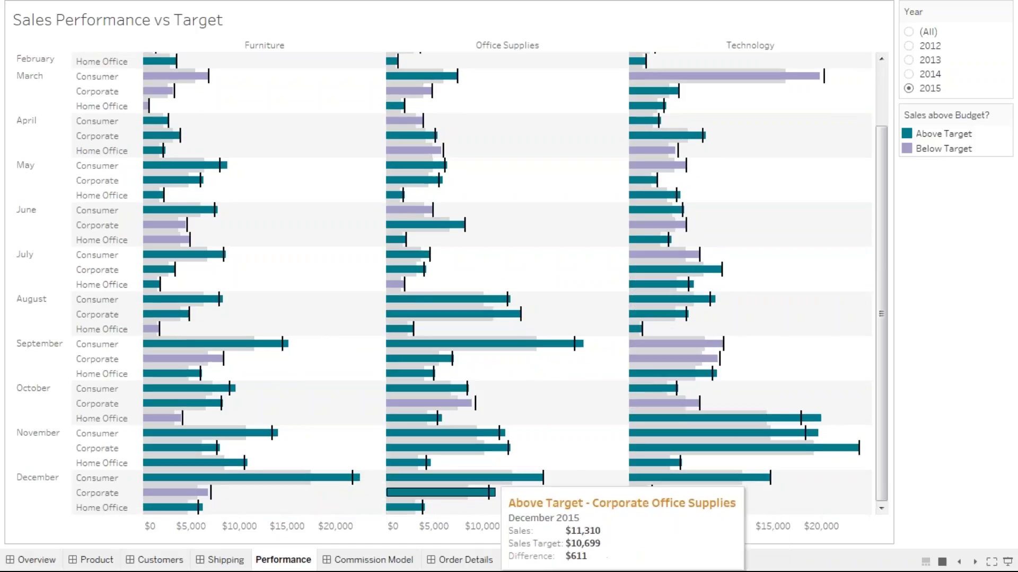
{"action": "mouse_move", "coordinate": [825, 88]}
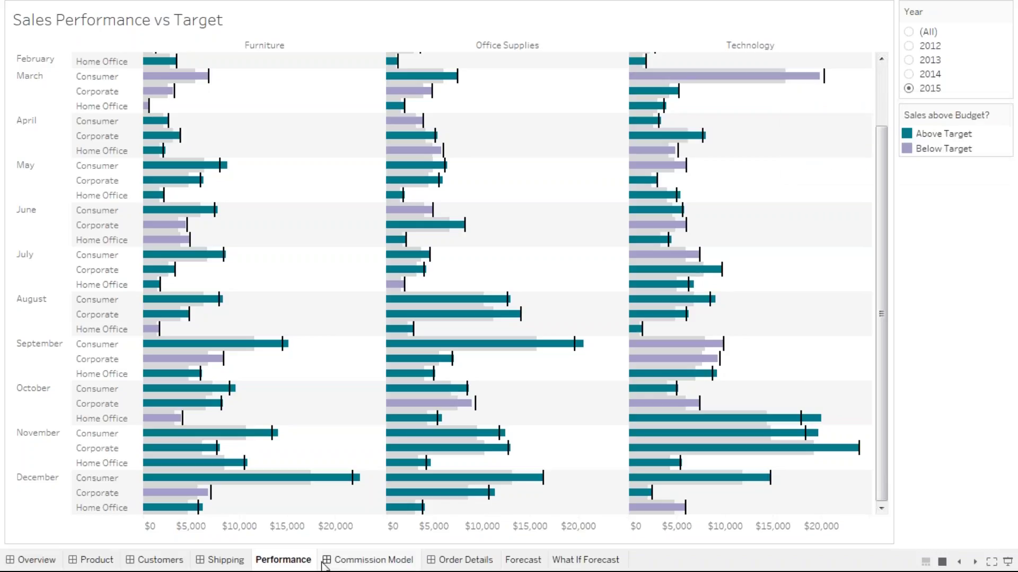
Show the Commission Model dashboard and lower its commission rate to 17.5%.
{"action": "left_click", "coordinate": [363, 563]}
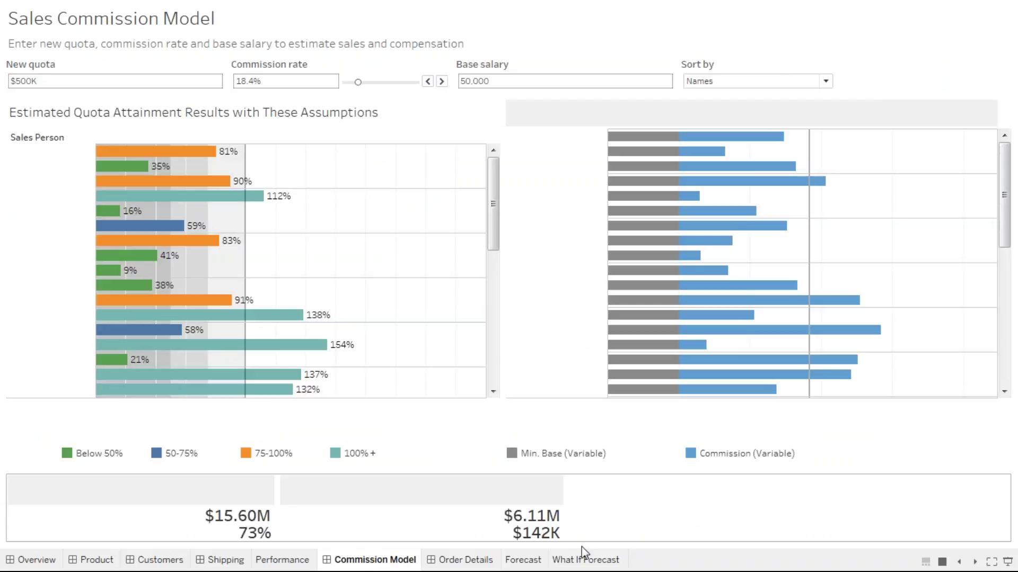
{"action": "left_click", "coordinate": [428, 82]}
{"action": "left_click", "coordinate": [427, 81]}
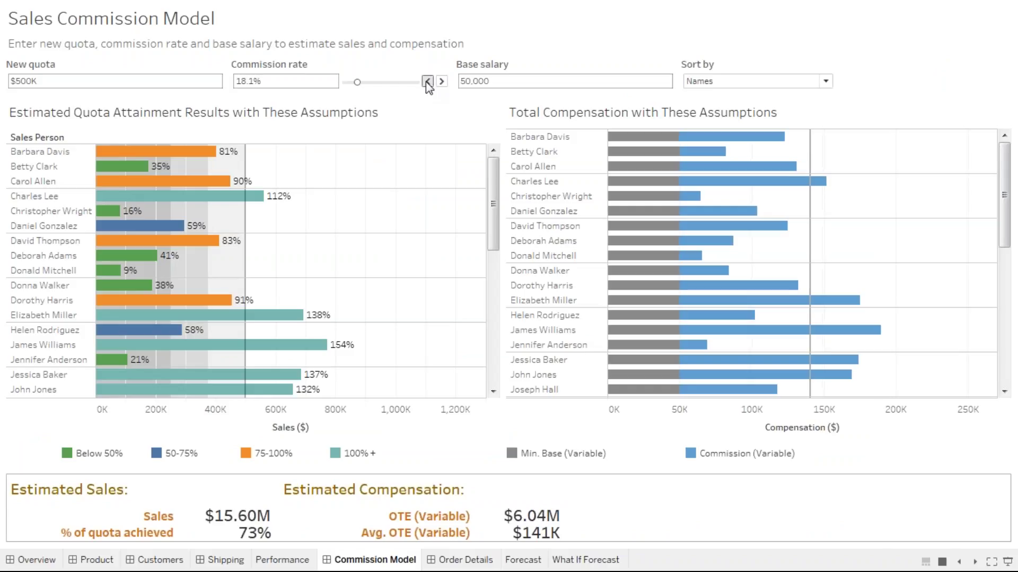
{"action": "left_click", "coordinate": [426, 81]}
{"action": "left_click", "coordinate": [427, 82]}
{"action": "left_click", "coordinate": [426, 82]}
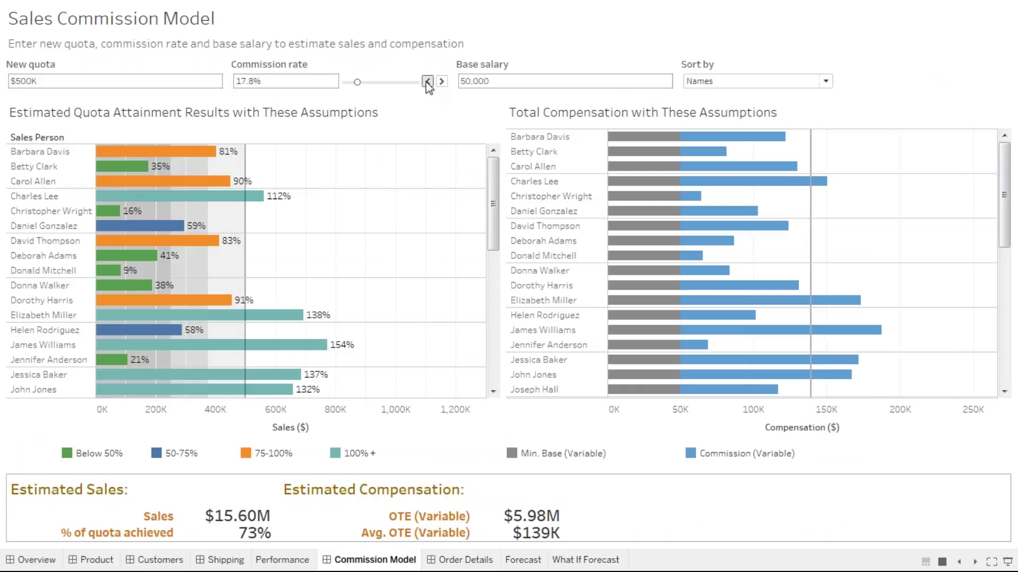
{"action": "left_click", "coordinate": [427, 81]}
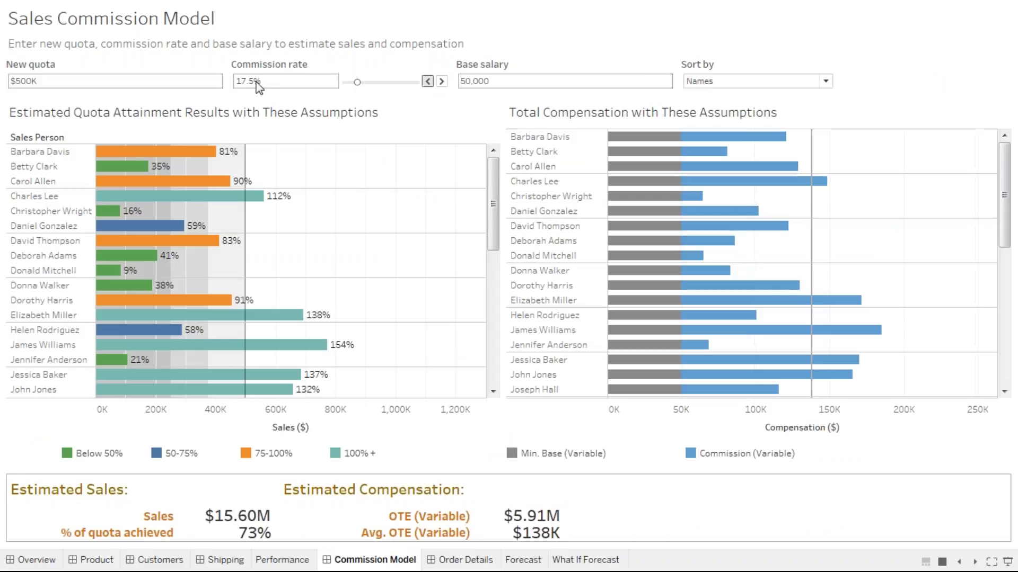
Show the Order Details dashboard and limit its Order Date filter to 1/4/2012 through 6/6/2014.
{"action": "left_click", "coordinate": [456, 561]}
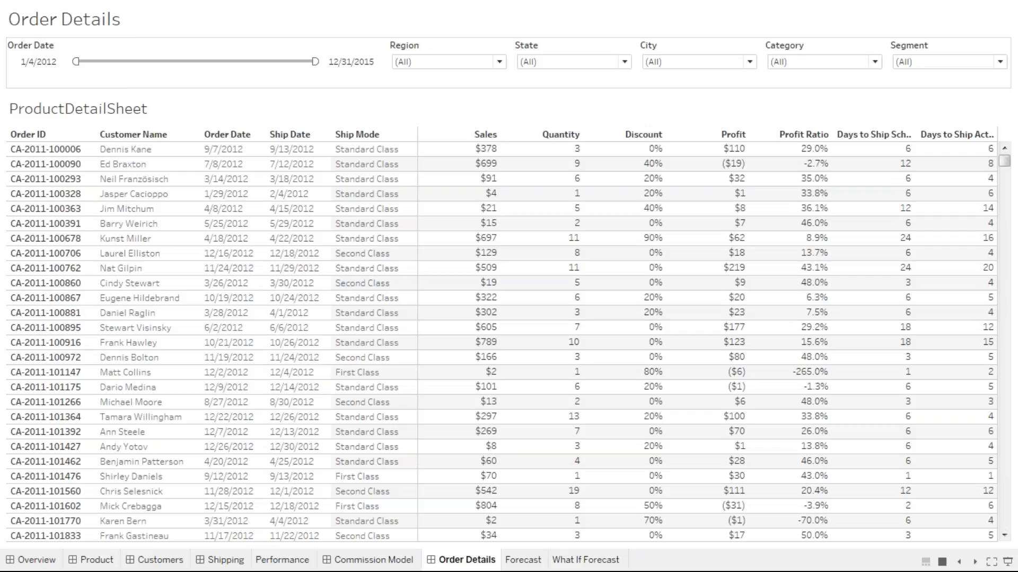
{"action": "left_click_drag", "start_coordinate": [314, 61], "coordinate": [224, 62]}
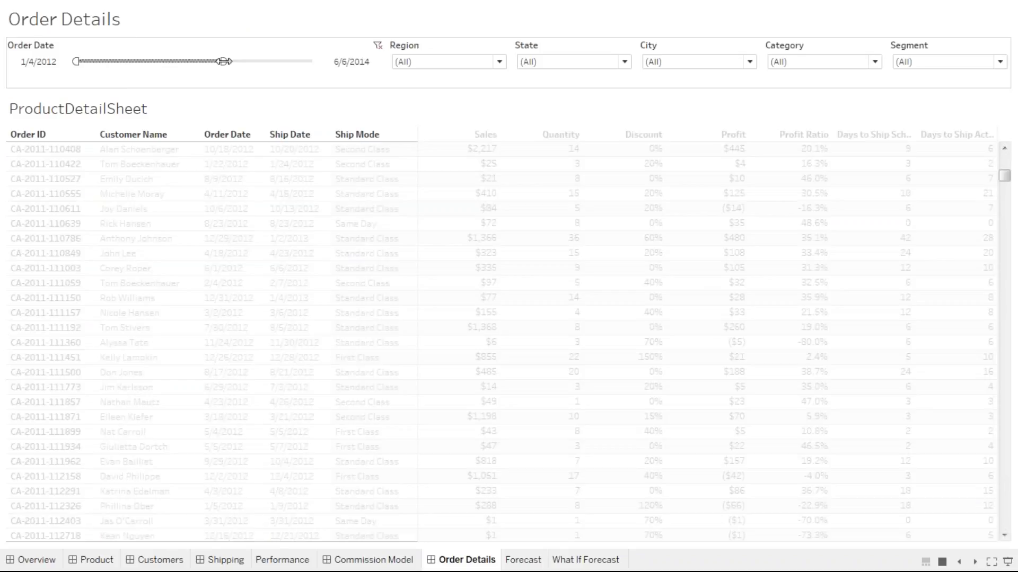
{"action": "key", "text": "ctrl+Tab"}
Show the What If Forecast sheet and raise its Churn Rate in stages to 23.60%.
{"action": "left_click", "coordinate": [573, 561]}
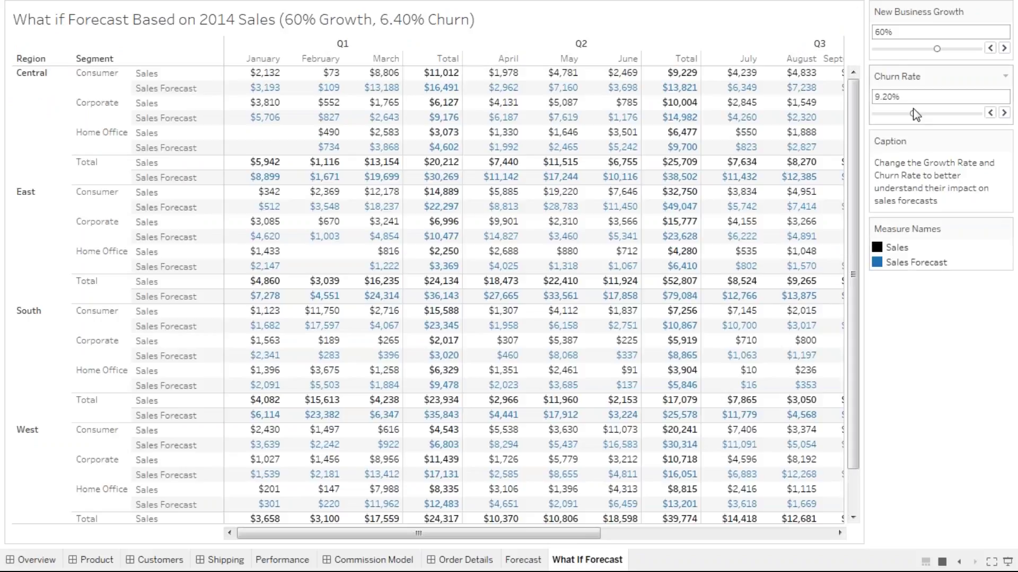
{"action": "left_click_drag", "start_coordinate": [902, 113], "coordinate": [916, 114]}
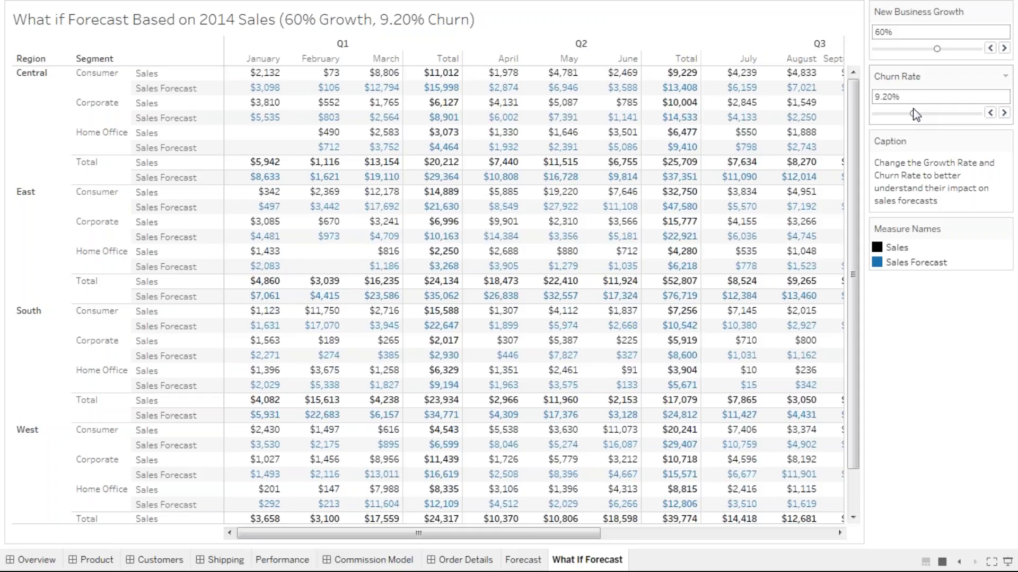
{"action": "left_click_drag", "start_coordinate": [914, 113], "coordinate": [926, 113]}
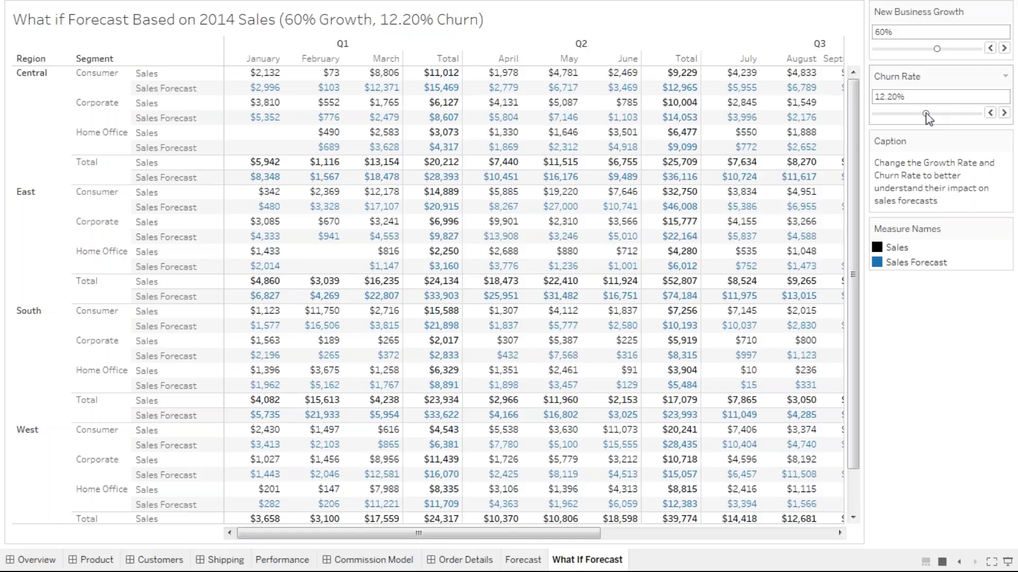
{"action": "left_click_drag", "start_coordinate": [926, 114], "coordinate": [962, 114]}
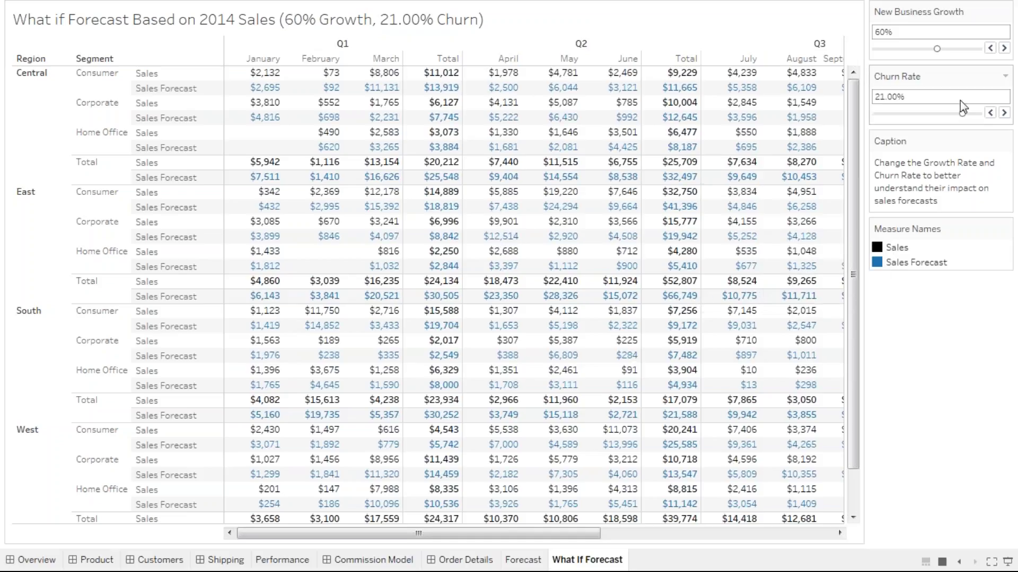
{"action": "left_click_drag", "start_coordinate": [962, 113], "coordinate": [969, 114]}
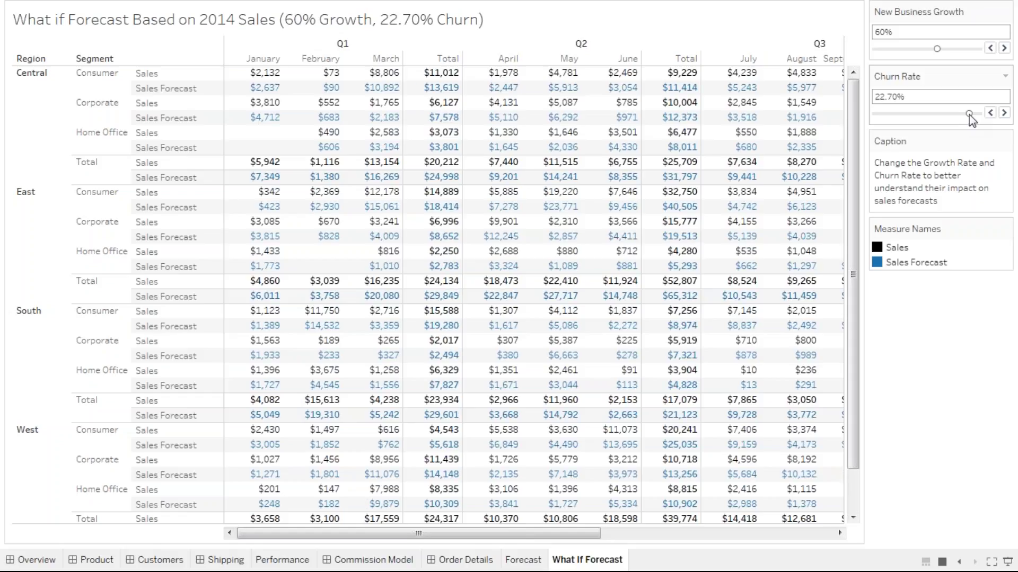
{"action": "left_click_drag", "start_coordinate": [969, 114], "coordinate": [973, 114]}
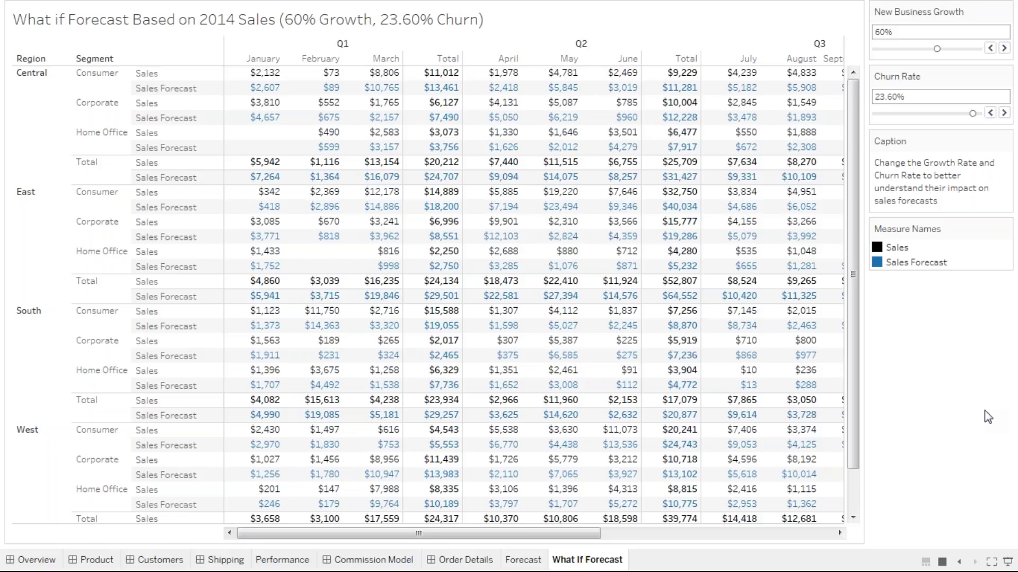
Leave presentation mode and close the Superstore workbook window.
{"action": "key", "text": "Escape"}
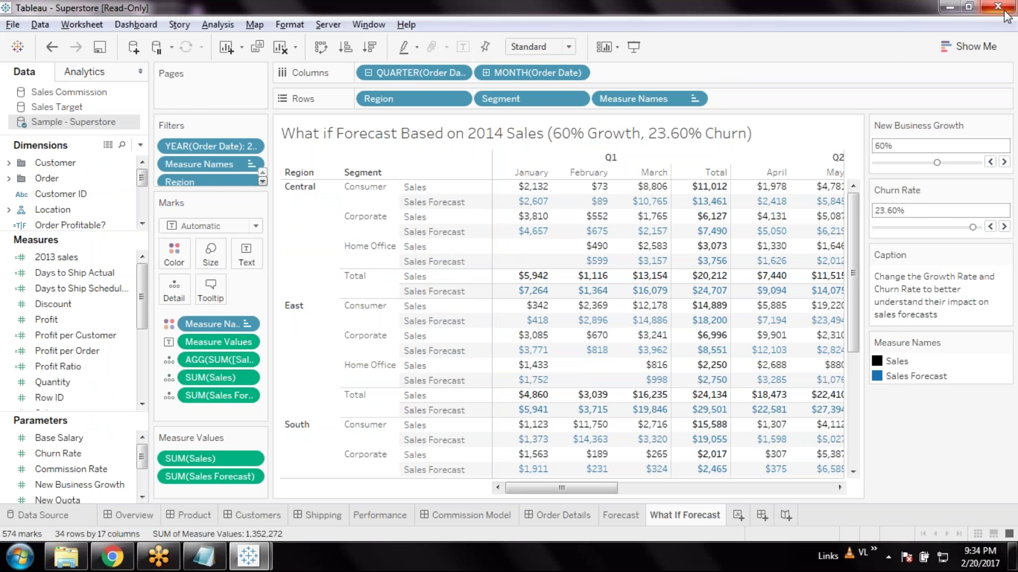
{"action": "left_click", "coordinate": [999, 7]}
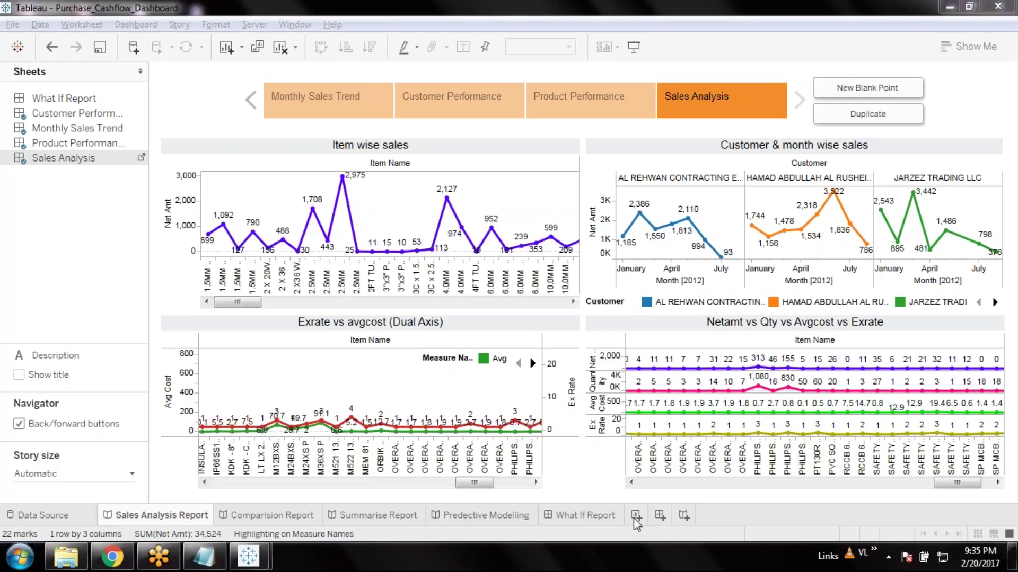
View the first items of the Netamt vs Qty vs Avgcost vs Exrate chart in the Sales Analysis Report story.
{"action": "left_click_drag", "start_coordinate": [952, 482], "coordinate": [650, 491]}
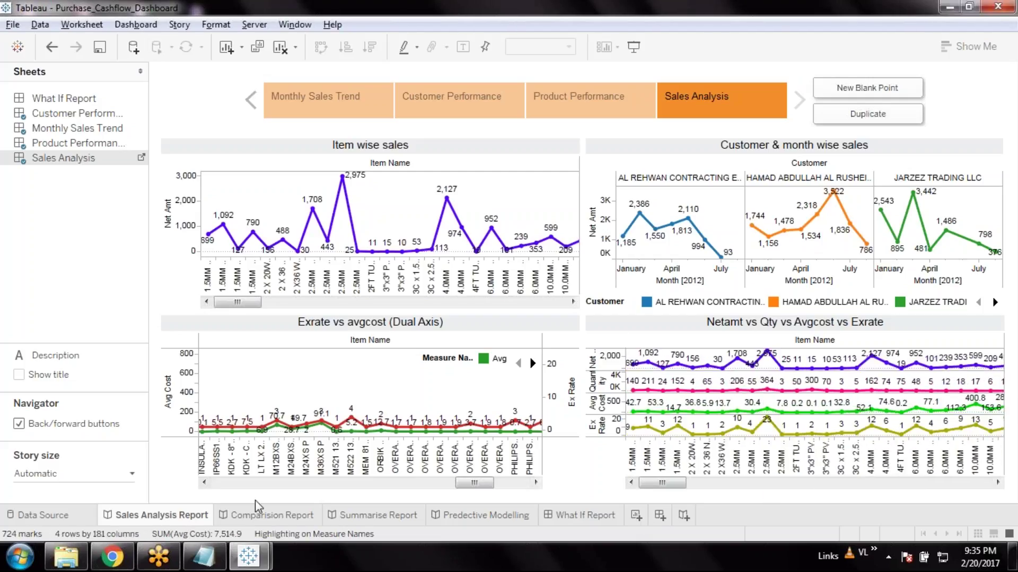
{"action": "mouse_move", "coordinate": [248, 556]}
{"action": "left_click", "coordinate": [831, 82]}
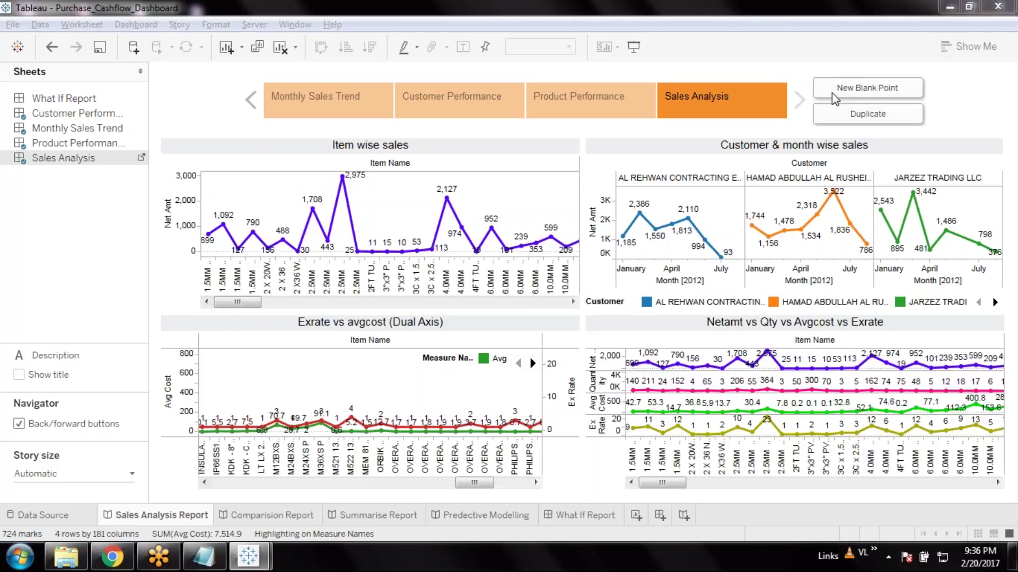